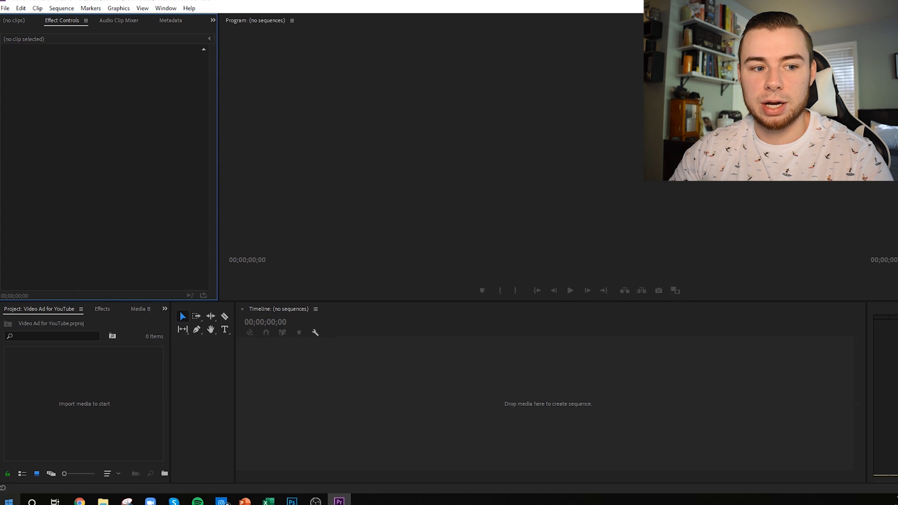
Step: Switch to Chrome and search YouTube for "electric nail trimmer"
{"action": "left_click", "coordinate": [80, 503]}
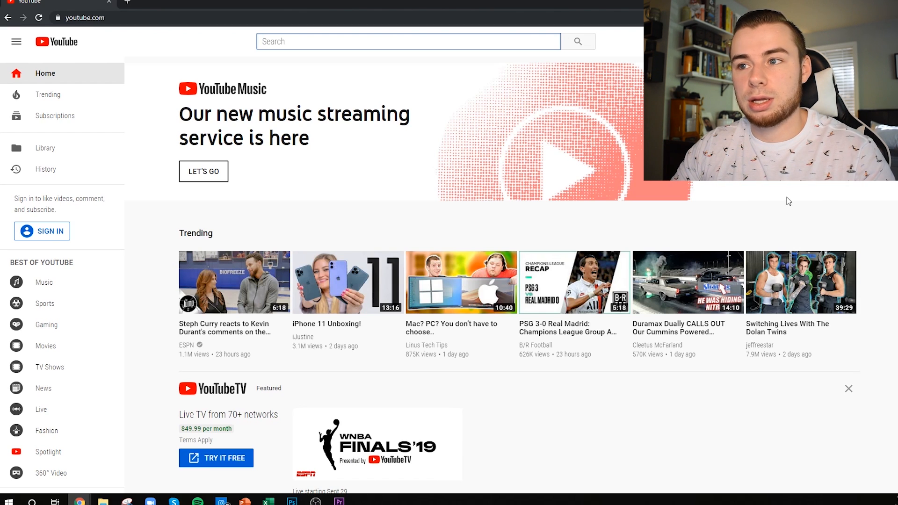
{"action": "type", "text": "electric n"}
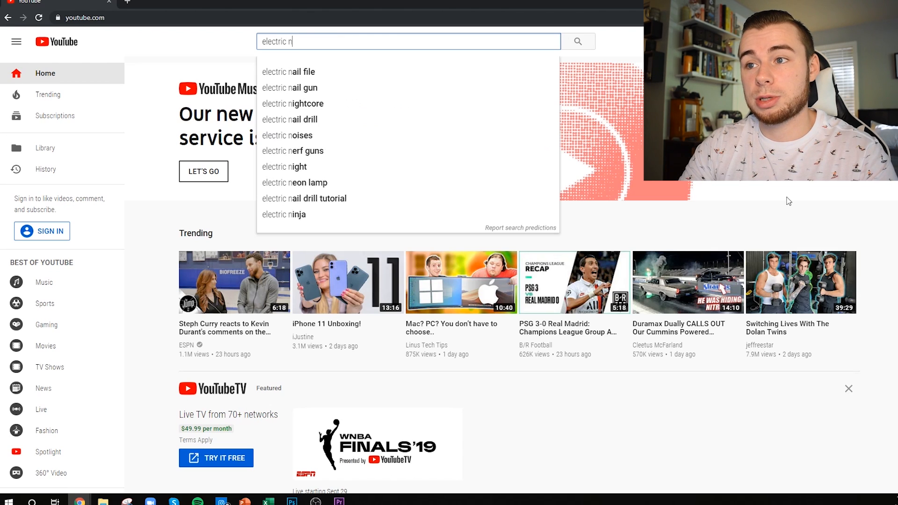
{"action": "type", "text": "ail trimmer"}
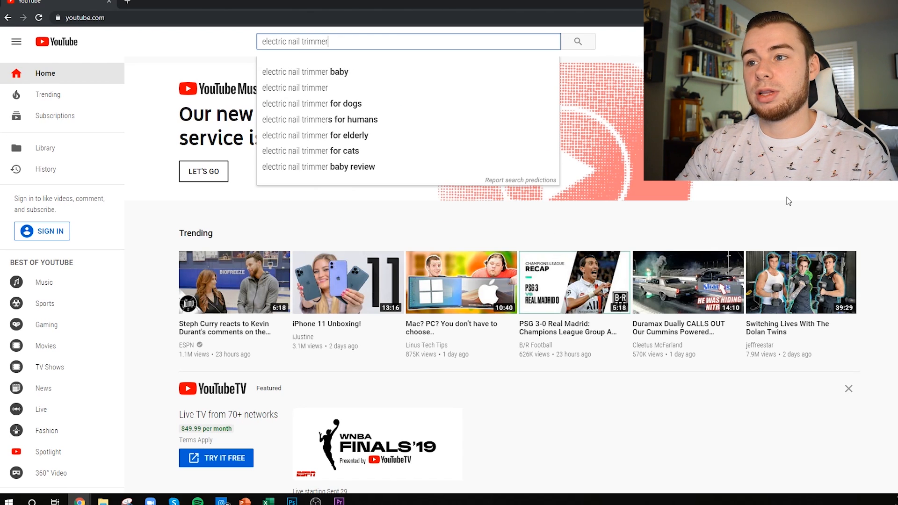
{"action": "key", "text": "Return"}
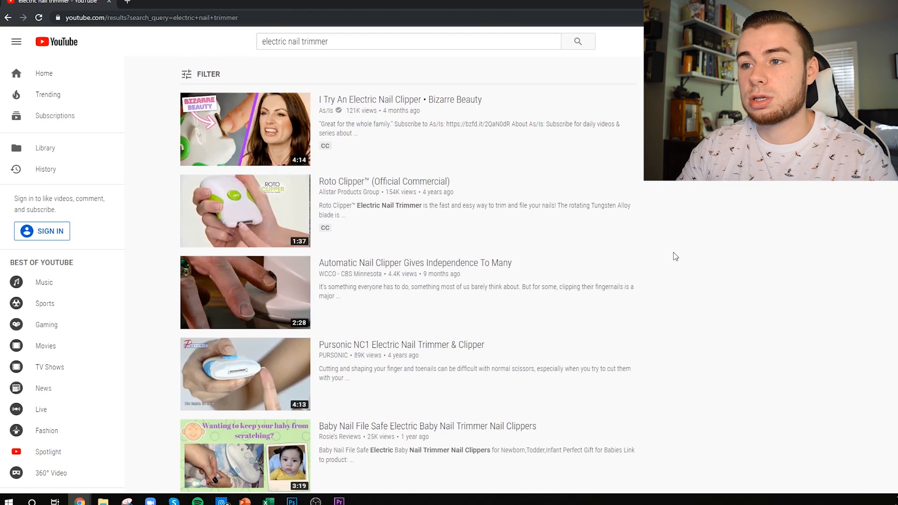
Step: Open the "Oval Nail Polish Grinding Head Electric Manicure Cutter" video from the search results and mute its playback
{"action": "scroll", "coordinate": [445, 347], "scroll_direction": "down", "scroll_amount": 2}
{"action": "scroll", "coordinate": [421, 336], "scroll_direction": "up", "scroll_amount": 2}
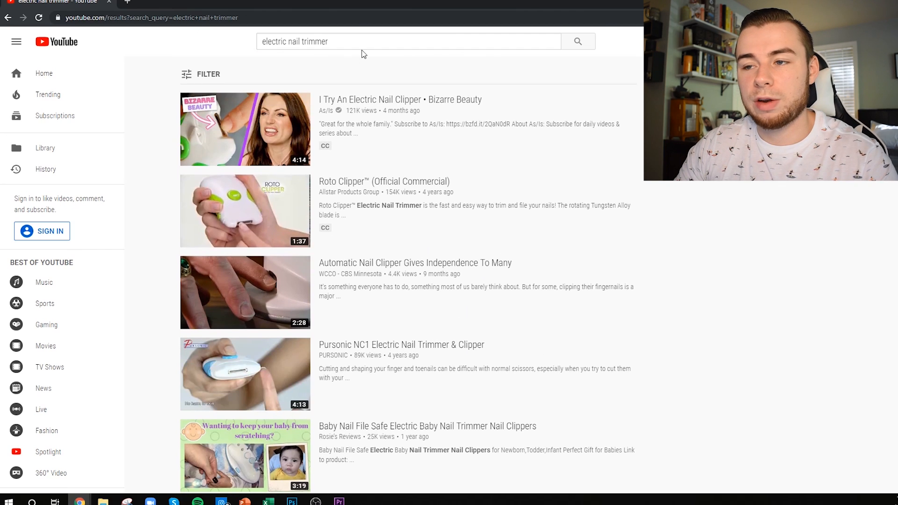
{"action": "mouse_move", "coordinate": [308, 211]}
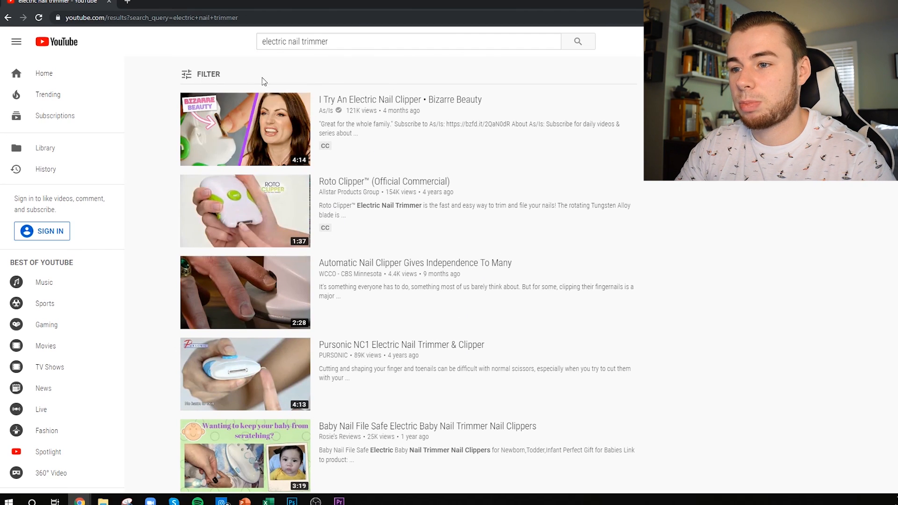
{"action": "scroll", "coordinate": [319, 245], "scroll_direction": "down", "scroll_amount": 1}
{"action": "scroll", "coordinate": [319, 246], "scroll_direction": "down", "scroll_amount": 9}
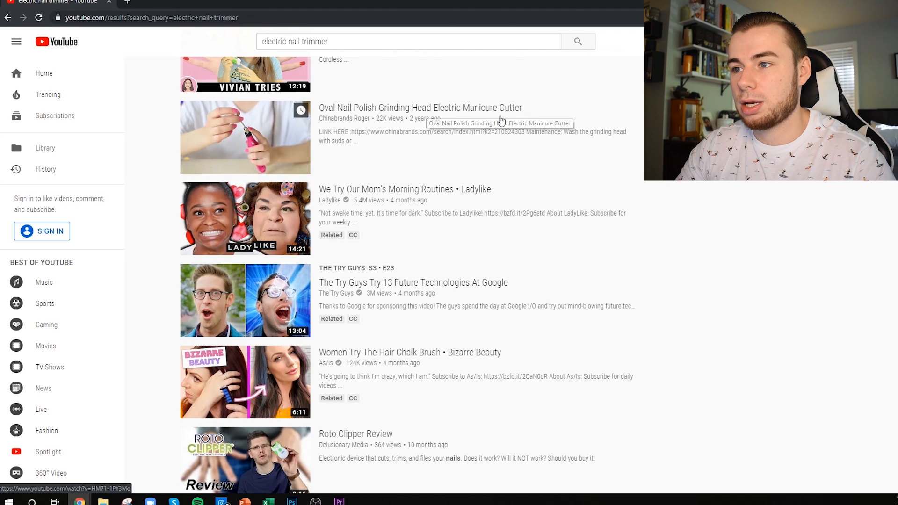
{"action": "left_click", "coordinate": [400, 109]}
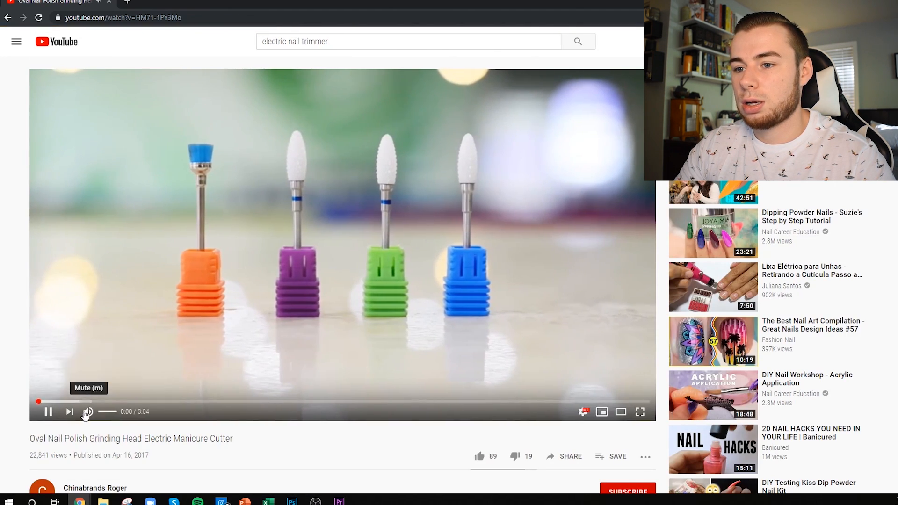
{"action": "left_click", "coordinate": [94, 411]}
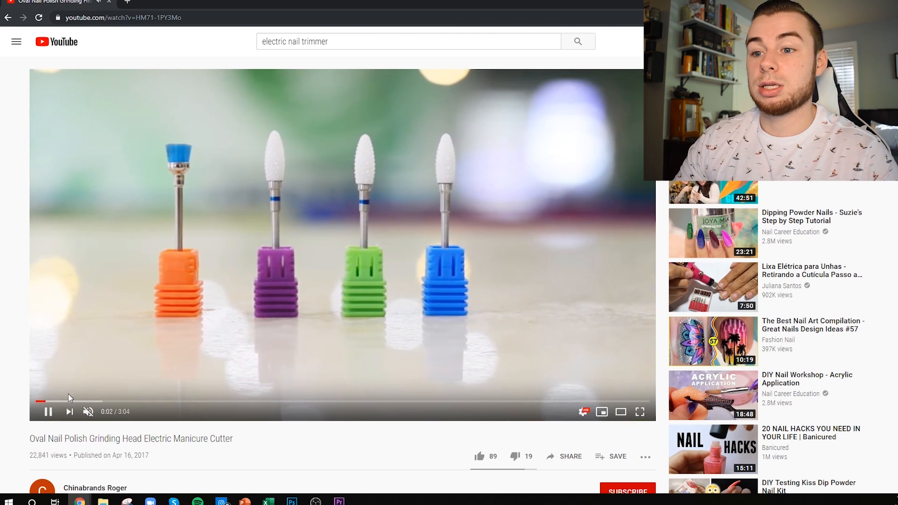
Step: Skim through the first 46 seconds of the manicure cutter video for usable product footage, pausing at 0:46
{"action": "left_click", "coordinate": [77, 402]}
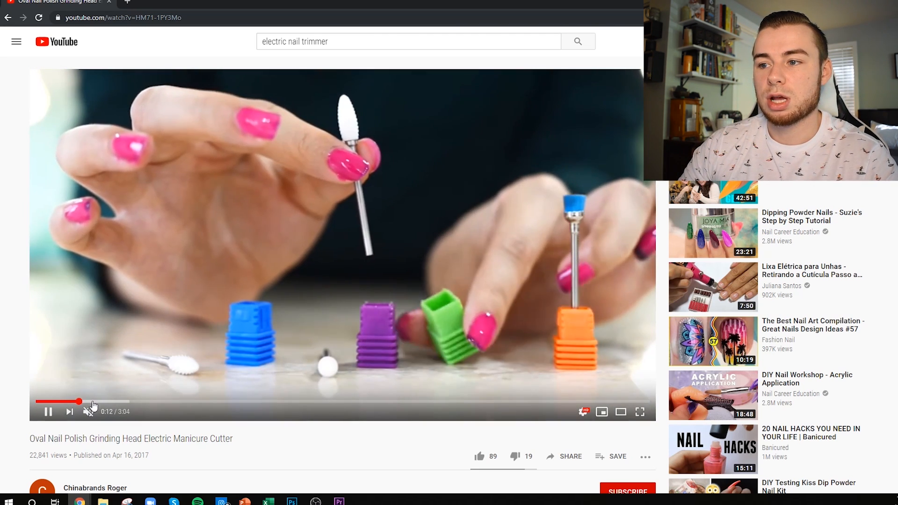
{"action": "left_click", "coordinate": [49, 413]}
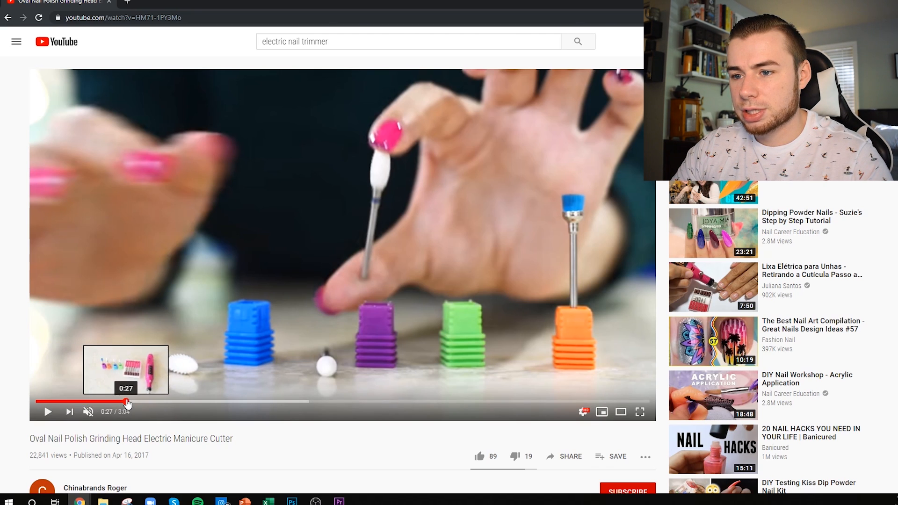
{"action": "left_click", "coordinate": [126, 400]}
{"action": "left_click", "coordinate": [48, 413]}
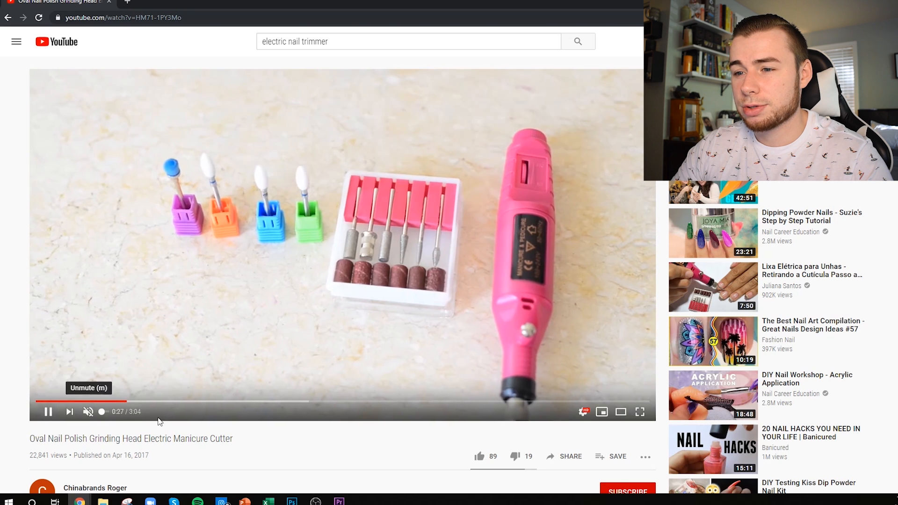
{"action": "left_click", "coordinate": [180, 401]}
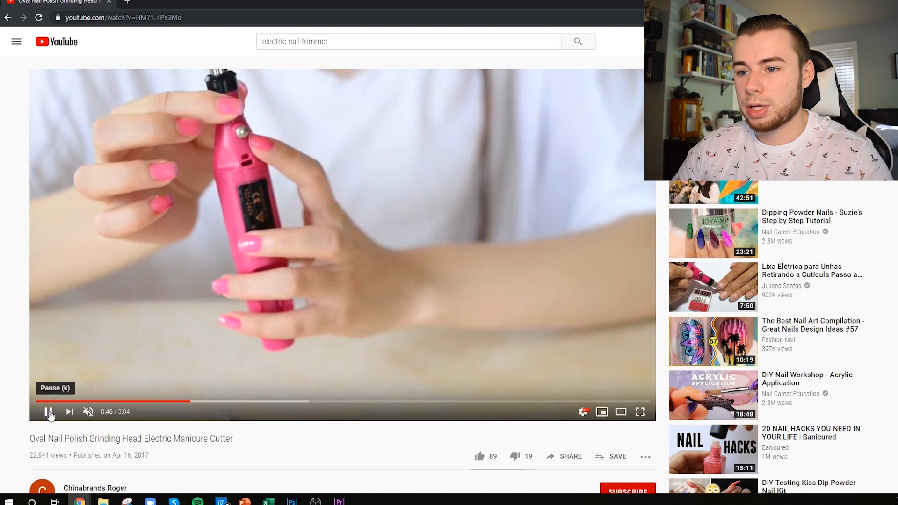
{"action": "left_click", "coordinate": [48, 411]}
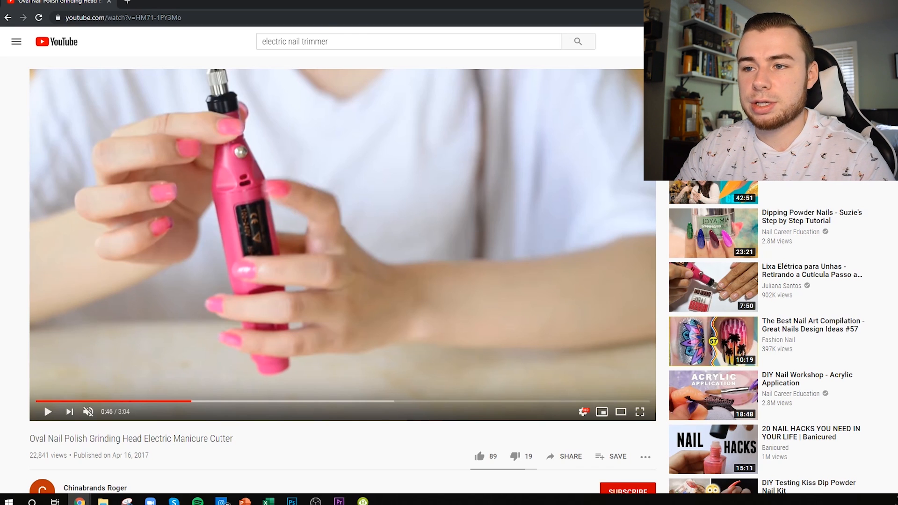
Step: Copy the video URL of the manicure cutter video
{"action": "right_click", "coordinate": [621, 224]}
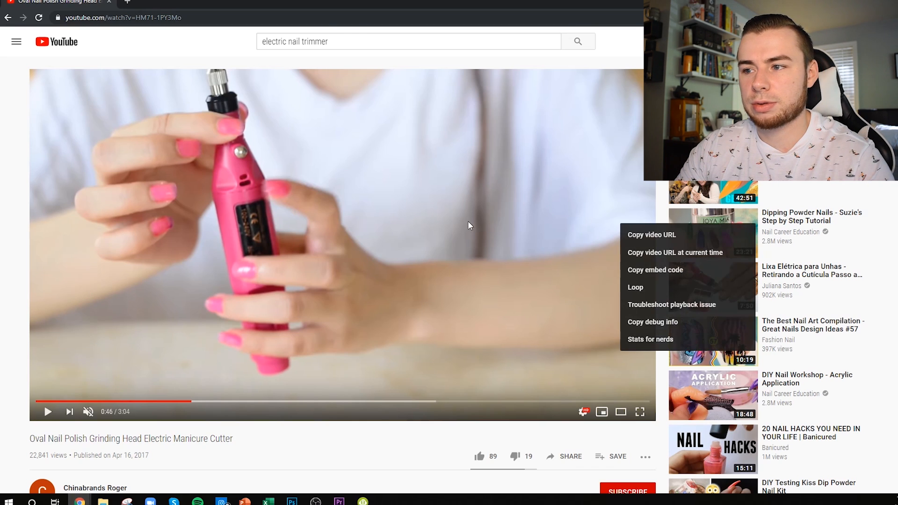
{"action": "right_click", "coordinate": [328, 239]}
{"action": "right_click", "coordinate": [261, 203]}
{"action": "left_click", "coordinate": [297, 214]}
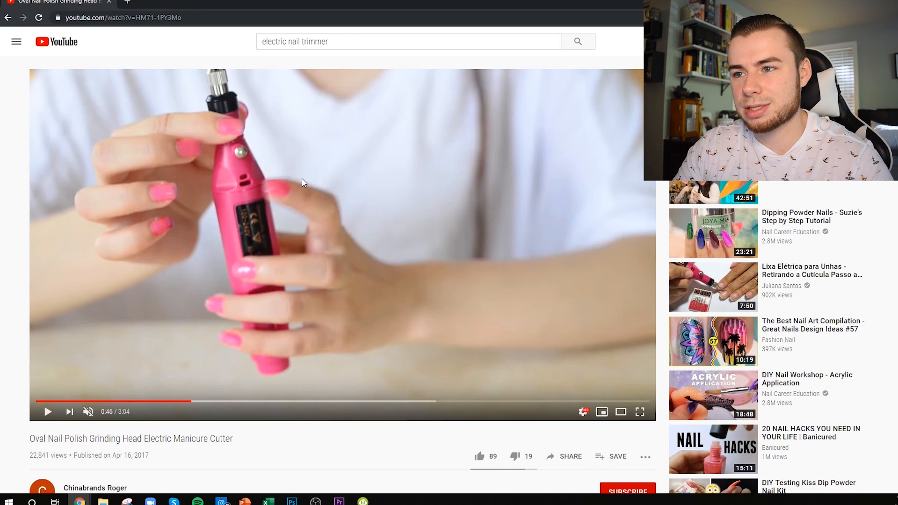
Step: Rerun the electric nail trimmer search, then open and skim the "Electric nail trimmer" video from Little Clouds
{"action": "left_click", "coordinate": [336, 42]}
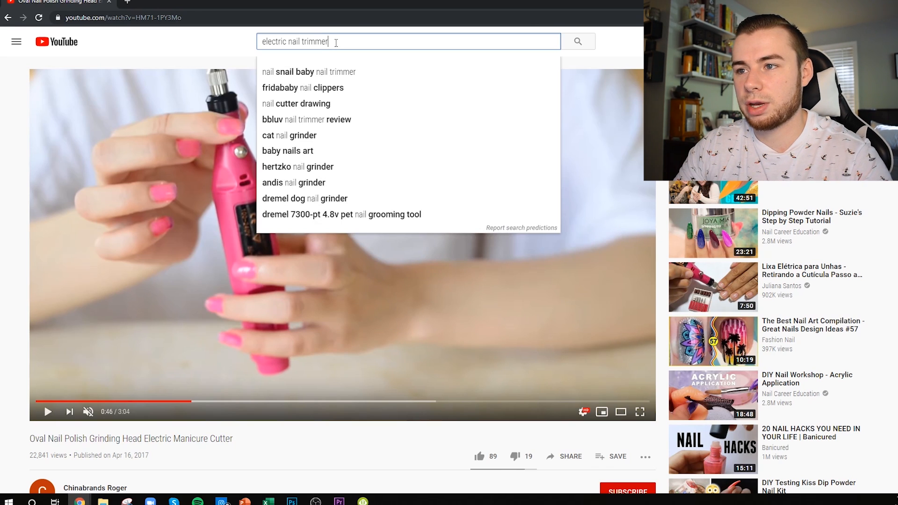
{"action": "left_click", "coordinate": [579, 42]}
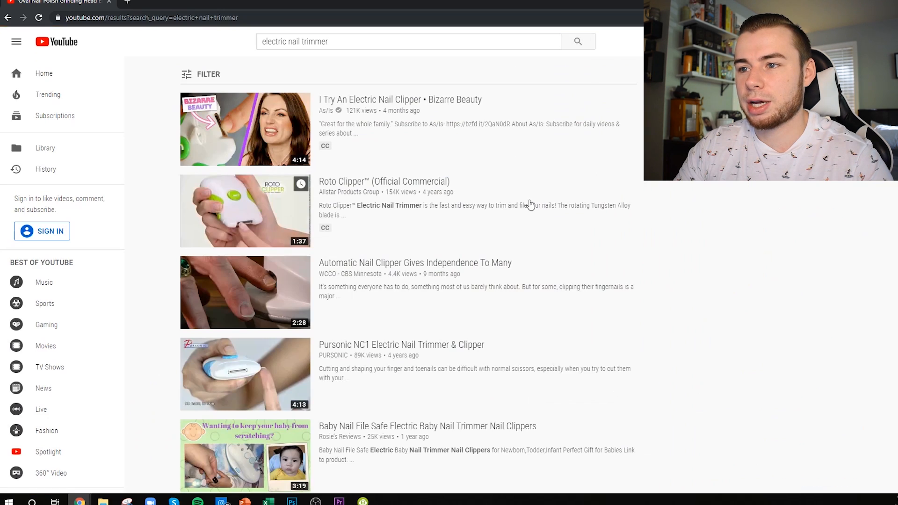
{"action": "mouse_move", "coordinate": [462, 249]}
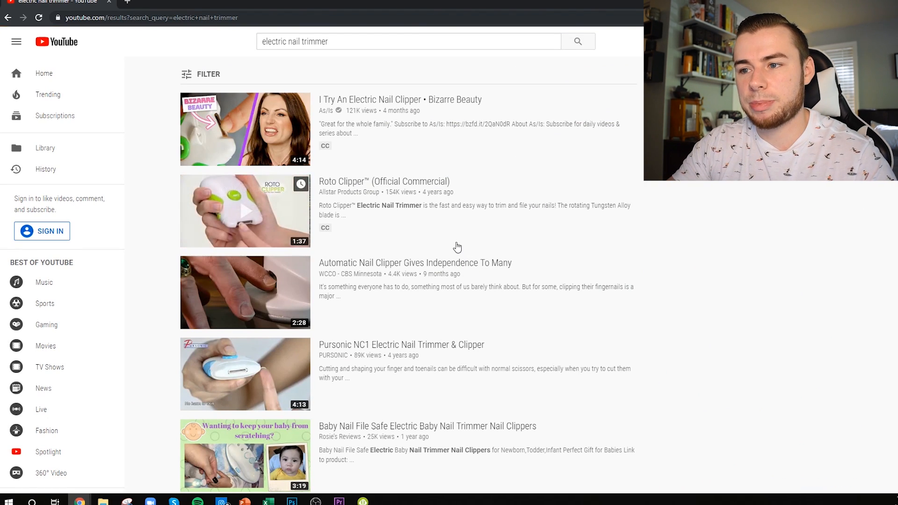
{"action": "scroll", "coordinate": [483, 257], "scroll_direction": "down", "scroll_amount": 6}
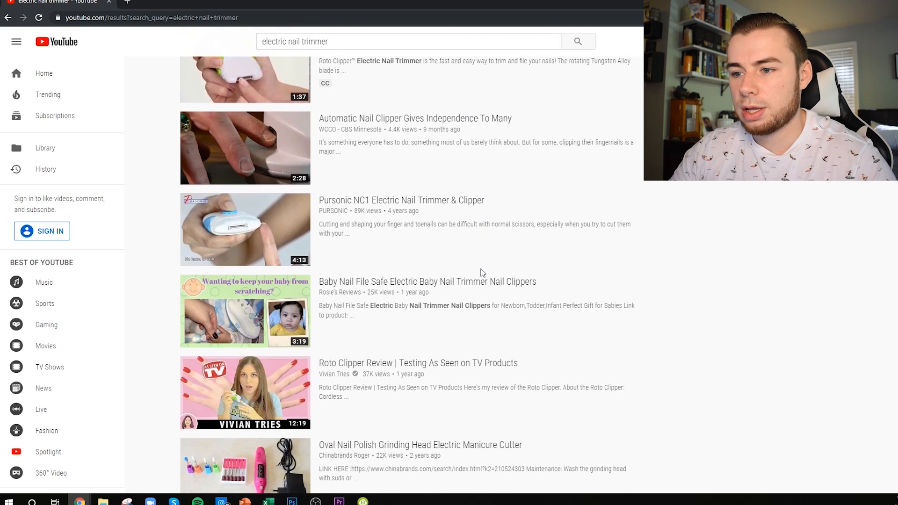
{"action": "scroll", "coordinate": [477, 336], "scroll_direction": "down", "scroll_amount": 9}
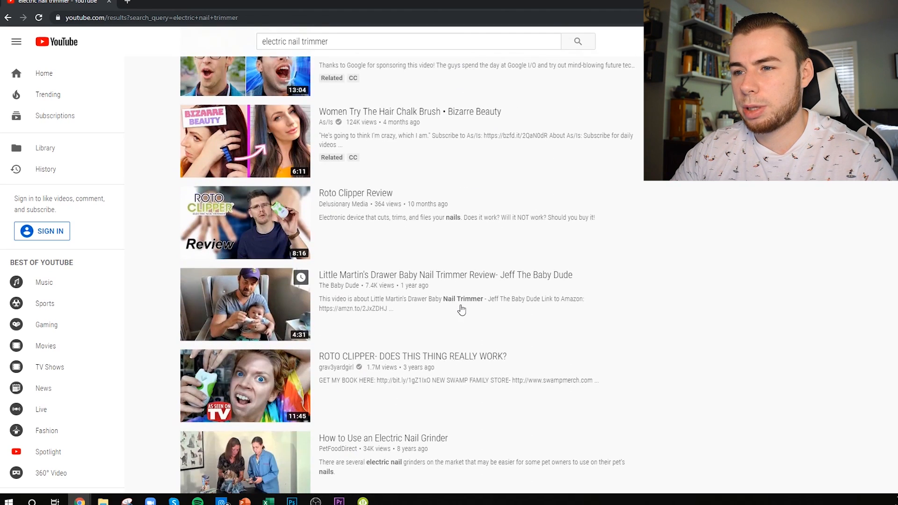
{"action": "scroll", "coordinate": [375, 239], "scroll_direction": "down", "scroll_amount": 10}
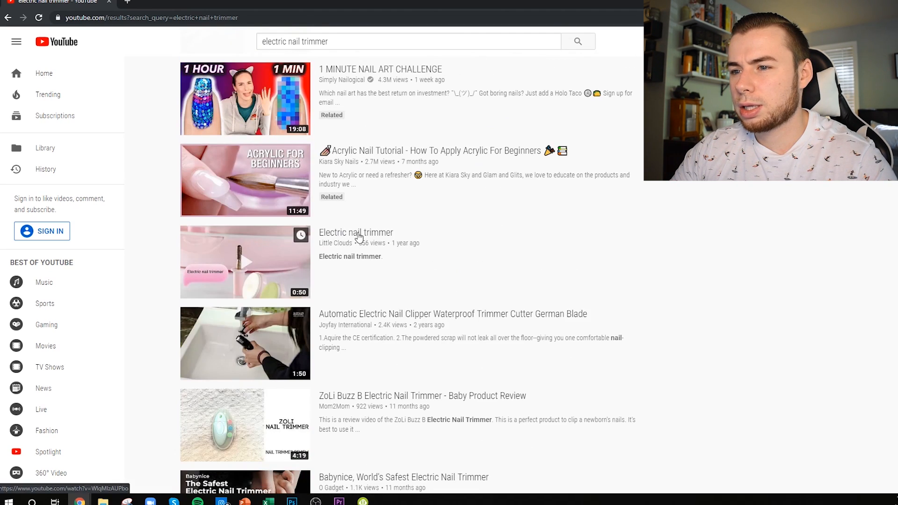
{"action": "left_click", "coordinate": [359, 234]}
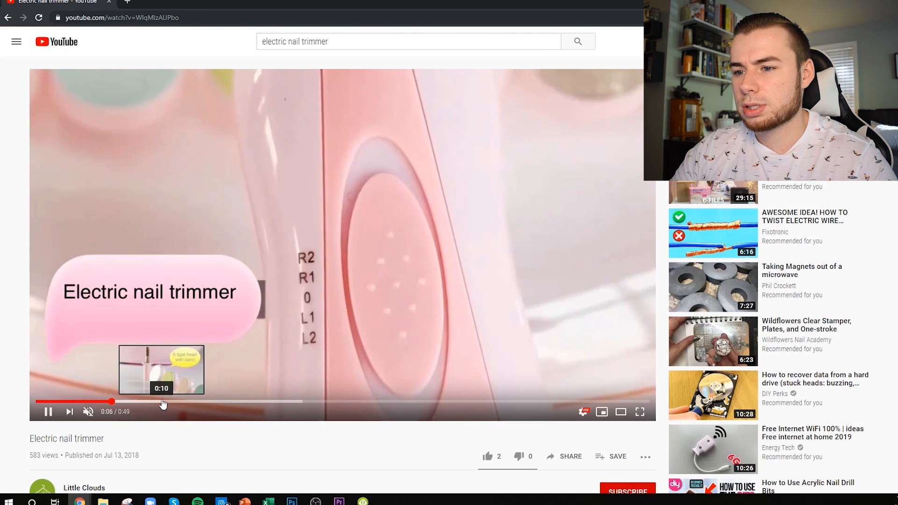
{"action": "left_click", "coordinate": [163, 402]}
{"action": "left_click", "coordinate": [227, 402]}
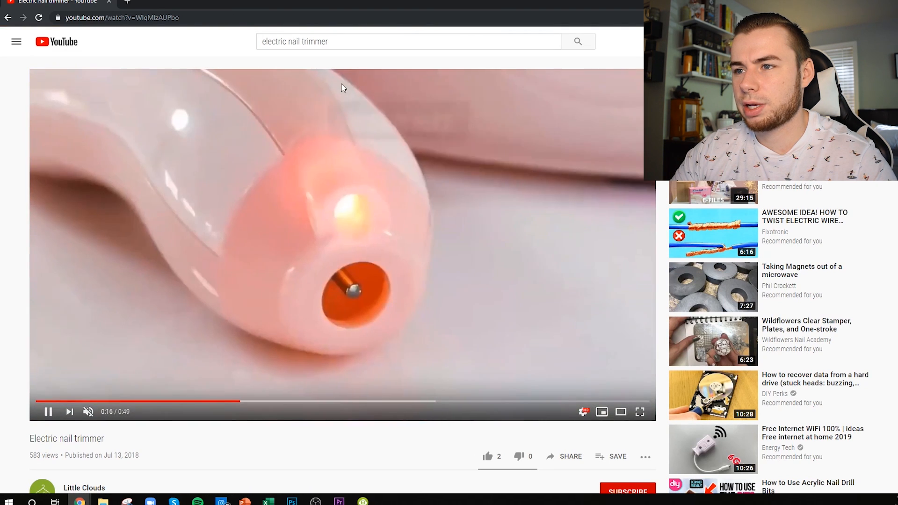
Step: Search for "electric nail trimmer pen" and open the "Born Pretty Rotrary electrical buffer and Nail cutter" video
{"action": "left_click", "coordinate": [349, 44]}
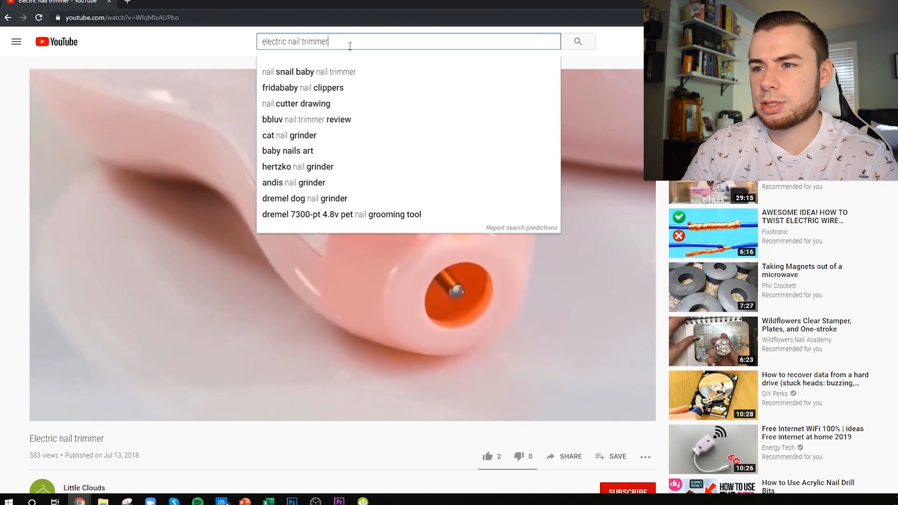
{"action": "type", "text": "pen"}
{"action": "key", "text": "Return"}
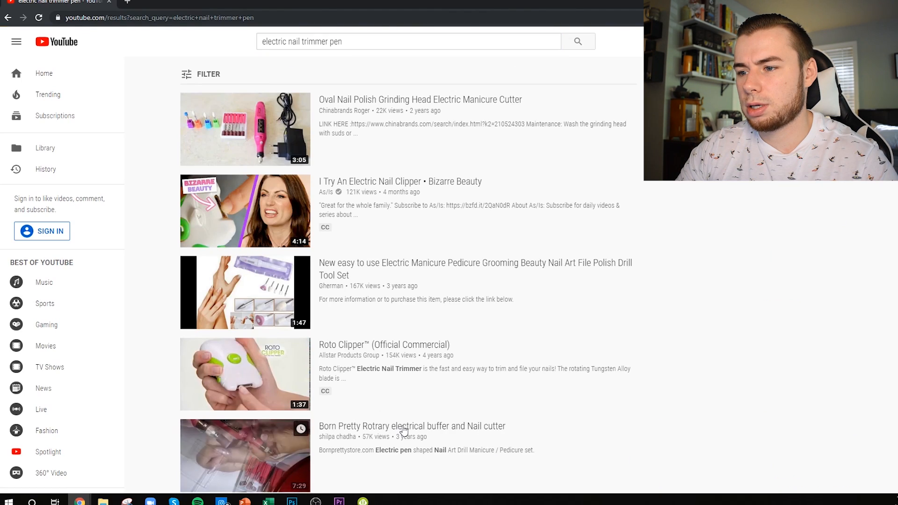
{"action": "left_click", "coordinate": [401, 427]}
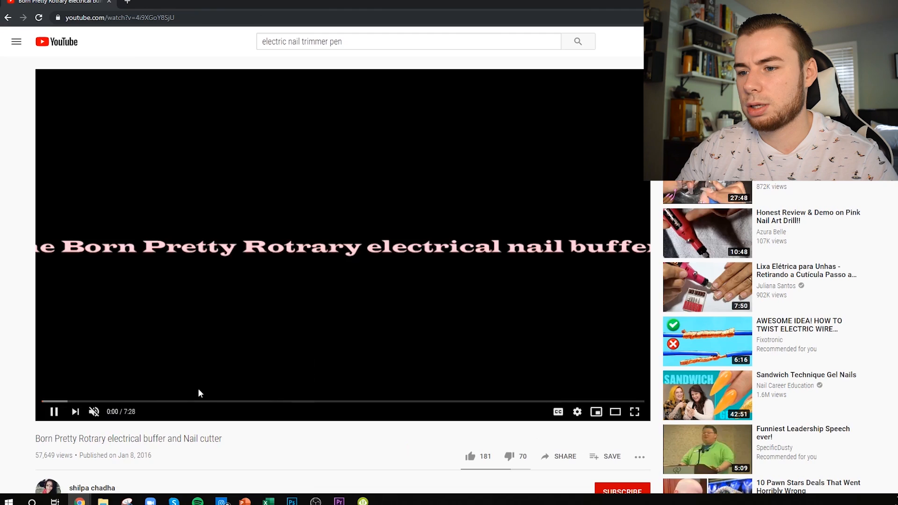
Step: Skim the Born Pretty nail buffer video to around 6:09 for usable product footage and copy its video URL
{"action": "left_click", "coordinate": [77, 402]}
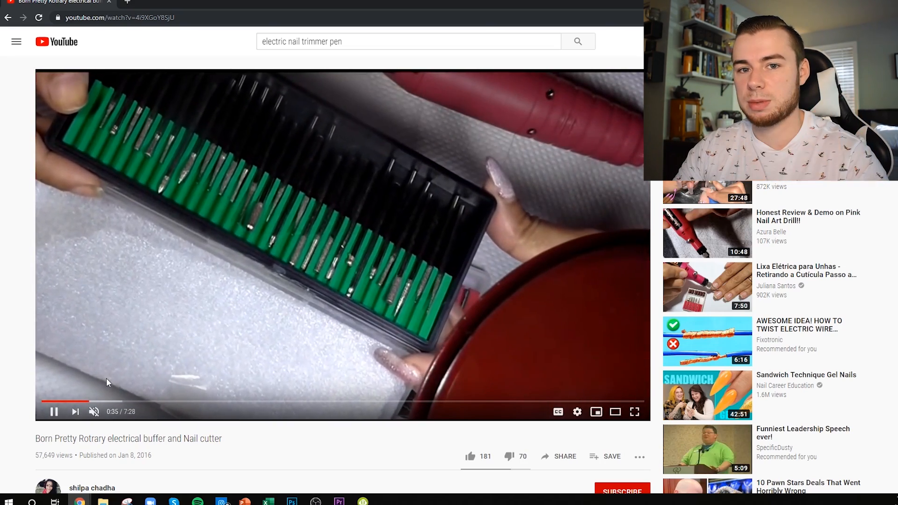
{"action": "left_click", "coordinate": [149, 402]}
{"action": "left_click", "coordinate": [179, 401]}
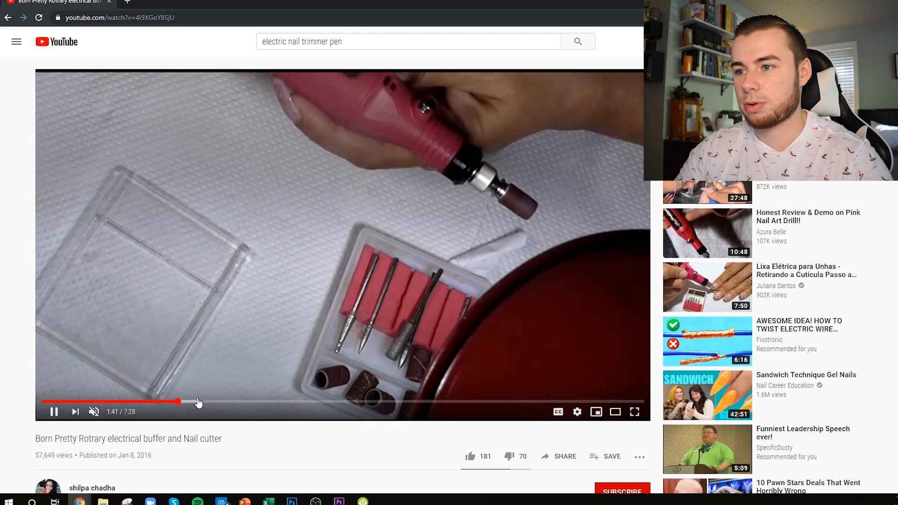
{"action": "left_click", "coordinate": [252, 402]}
{"action": "left_click", "coordinate": [343, 402]}
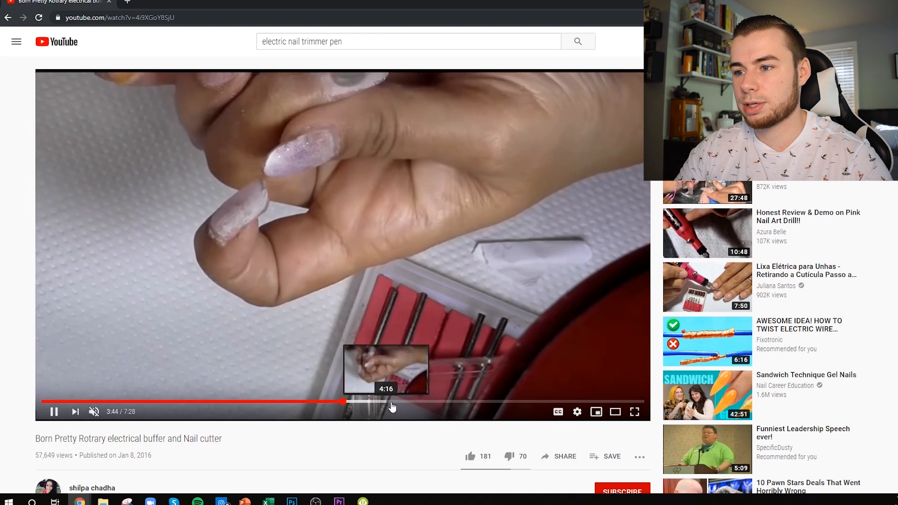
{"action": "left_click", "coordinate": [392, 402]}
{"action": "left_click", "coordinate": [451, 402]}
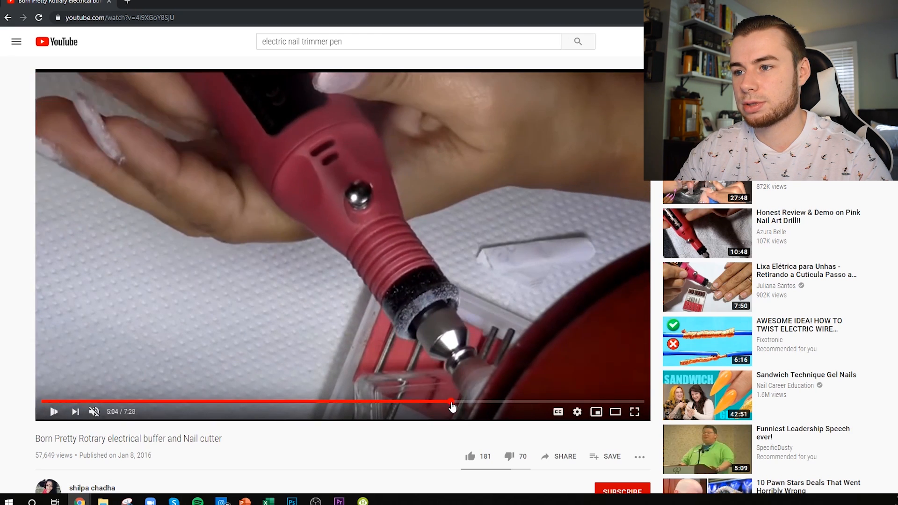
{"action": "left_click", "coordinate": [538, 402]}
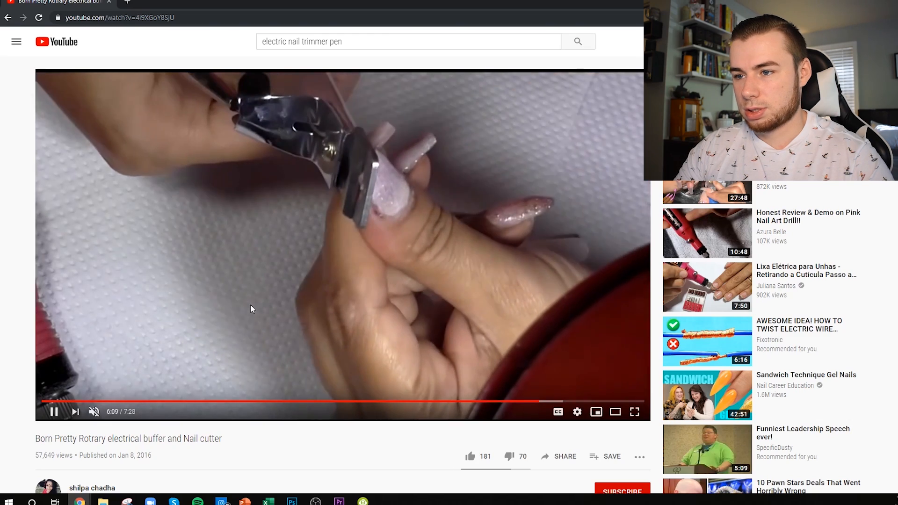
{"action": "right_click", "coordinate": [246, 248]}
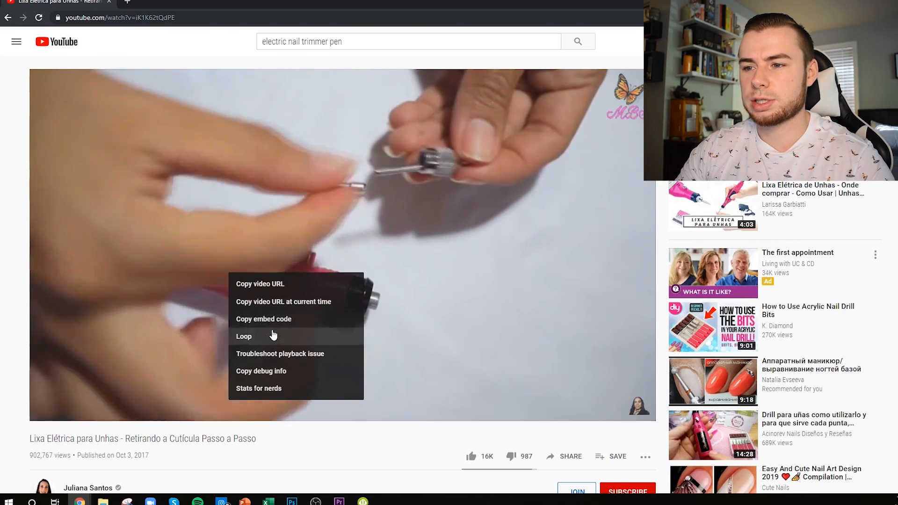
{"action": "left_click", "coordinate": [261, 286]}
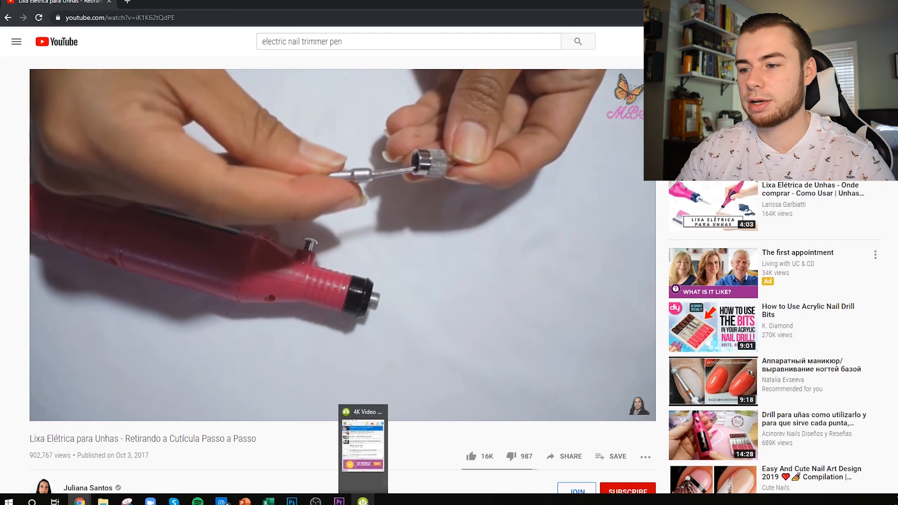
Step: Switch to Premiere Pro and create a new sequence from the imported "Lixa Elétrica para Unhas" clip
{"action": "left_click", "coordinate": [339, 502]}
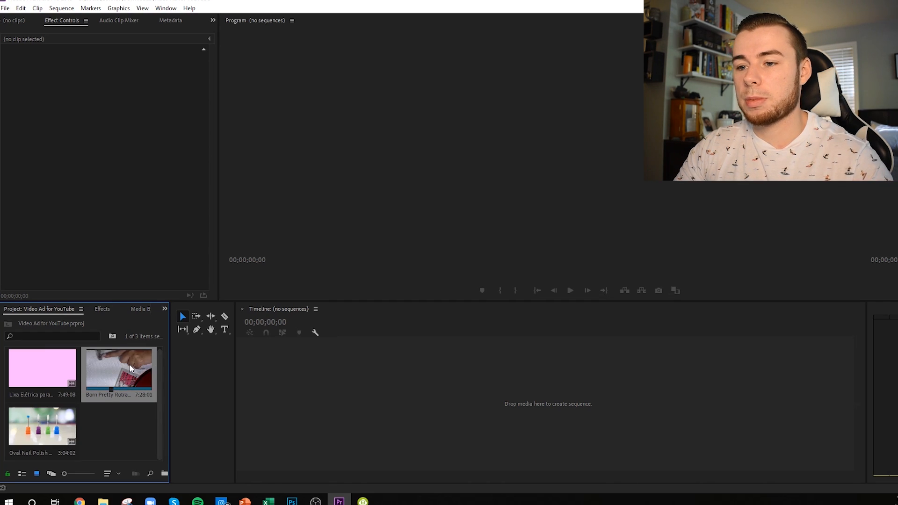
{"action": "left_click", "coordinate": [43, 373]}
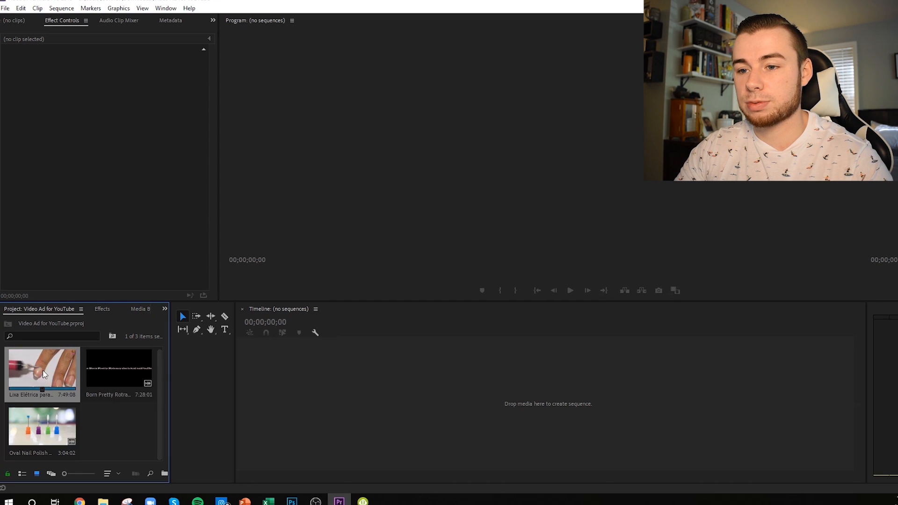
{"action": "left_click_drag", "start_coordinate": [43, 369], "coordinate": [449, 406]}
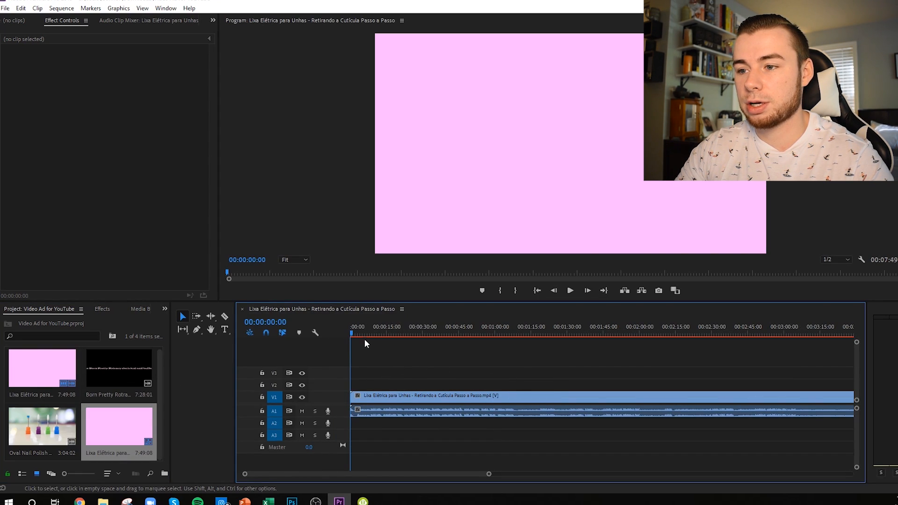
Step: Split the Lixa Elétrica clip at about 00:00:02:24, where the shot of the hands and nail pen begins
{"action": "left_click_drag", "start_coordinate": [351, 332], "coordinate": [358, 333]}
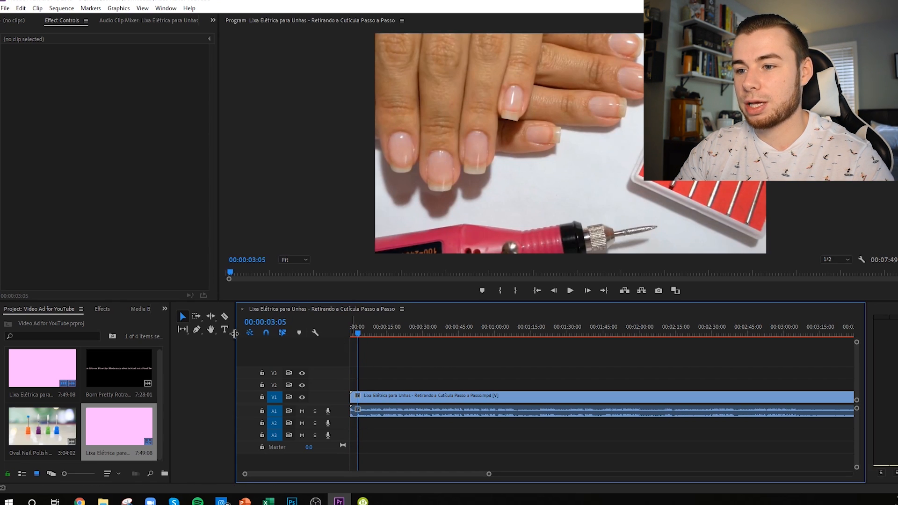
{"action": "key", "text": "Left"}
{"action": "key", "text": "Left"}
{"action": "key", "text": "Left"}
{"action": "key", "text": "Left"}
{"action": "key", "text": "Left"}
{"action": "key", "text": "Left"}
{"action": "key", "text": "Left"}
{"action": "key", "text": "Left"}
{"action": "key", "text": "Left"}
{"action": "key", "text": "Left"}
{"action": "key", "text": "Left"}
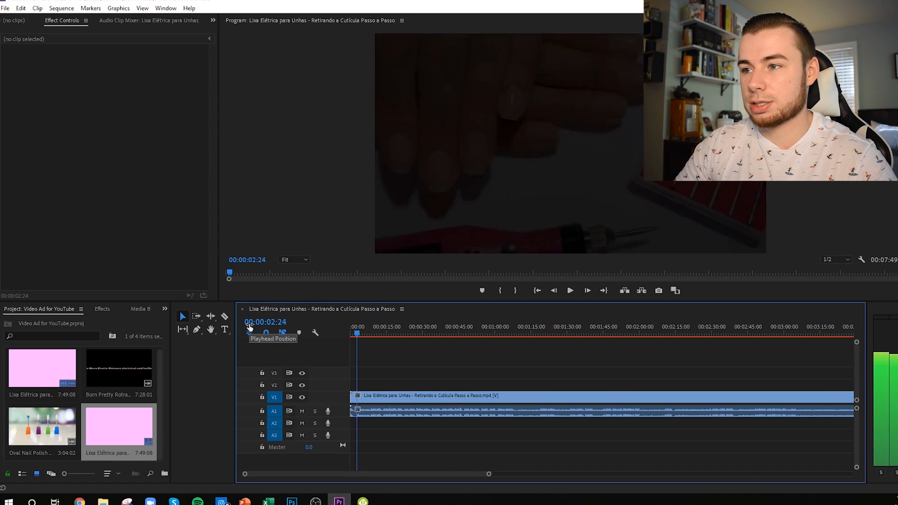
{"action": "key", "text": "Left"}
{"action": "left_click", "coordinate": [225, 316]}
Step: Play the hands-and-pen shot and split the clip again at 00:00:06:15 to mark its end
{"action": "left_click", "coordinate": [570, 291]}
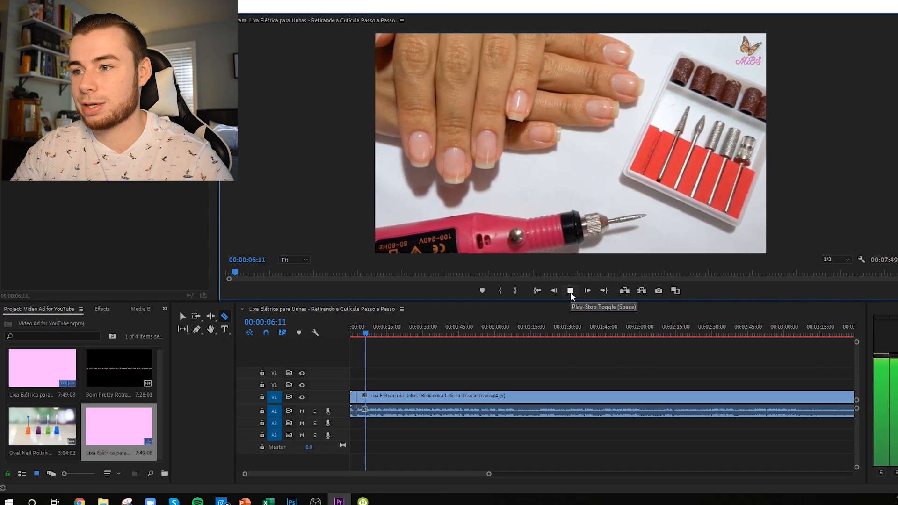
{"action": "left_click", "coordinate": [570, 291]}
{"action": "left_click", "coordinate": [370, 405]}
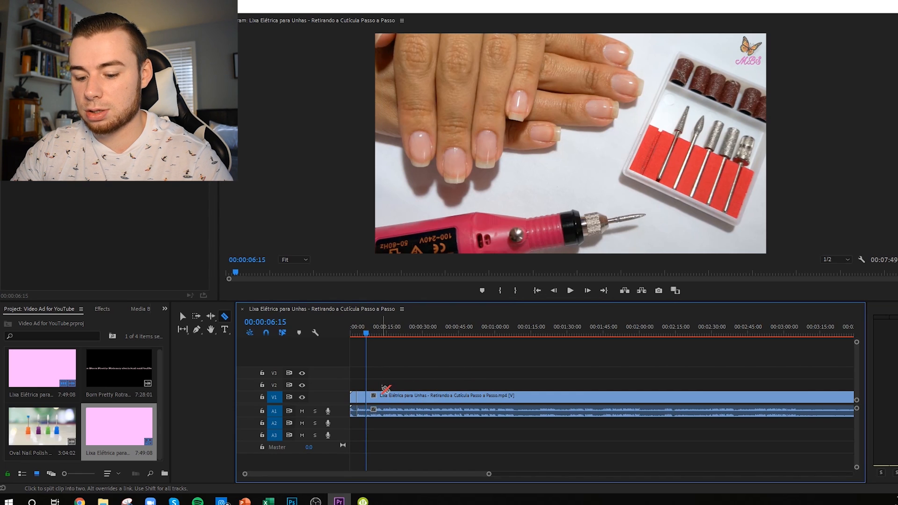
Step: Play the footage just past the second cut to 00:00:07:24, and return the playhead to the sequence start
{"action": "scroll", "coordinate": [410, 388], "scroll_direction": "up", "scroll_amount": 2}
{"action": "scroll", "coordinate": [410, 389], "scroll_direction": "up", "scroll_amount": 1}
{"action": "left_click_drag", "start_coordinate": [401, 476], "coordinate": [352, 477]}
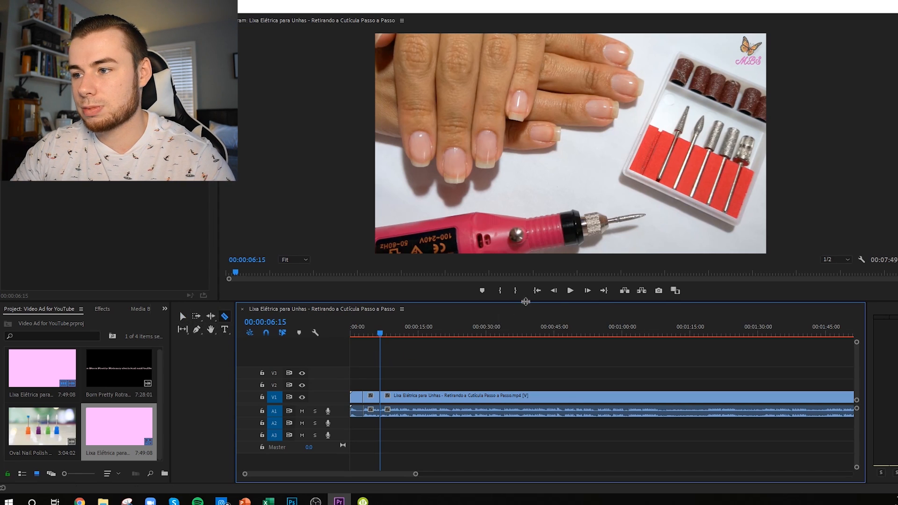
{"action": "left_click", "coordinate": [571, 291]}
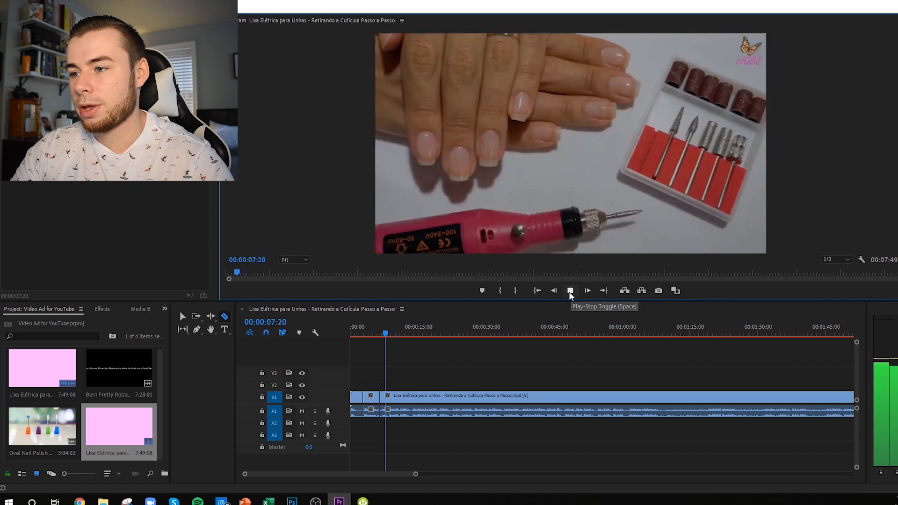
{"action": "left_click", "coordinate": [570, 290]}
{"action": "left_click", "coordinate": [182, 318]}
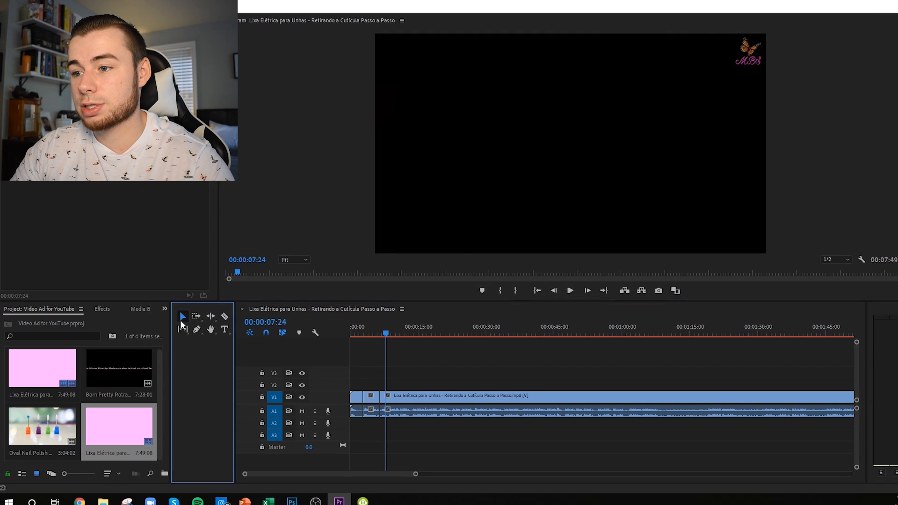
{"action": "left_click", "coordinate": [388, 367]}
{"action": "left_click", "coordinate": [394, 393]}
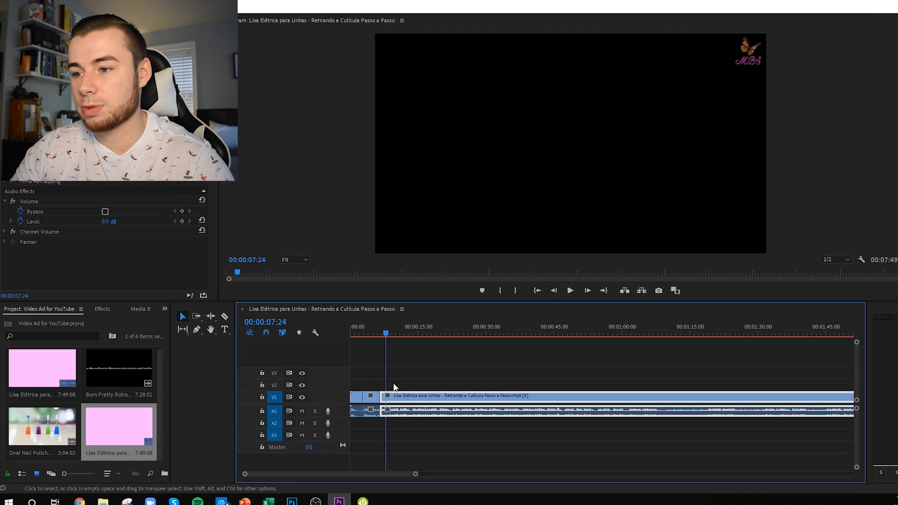
{"action": "left_click_drag", "start_coordinate": [387, 335], "coordinate": [349, 326]}
{"action": "left_click", "coordinate": [379, 350]}
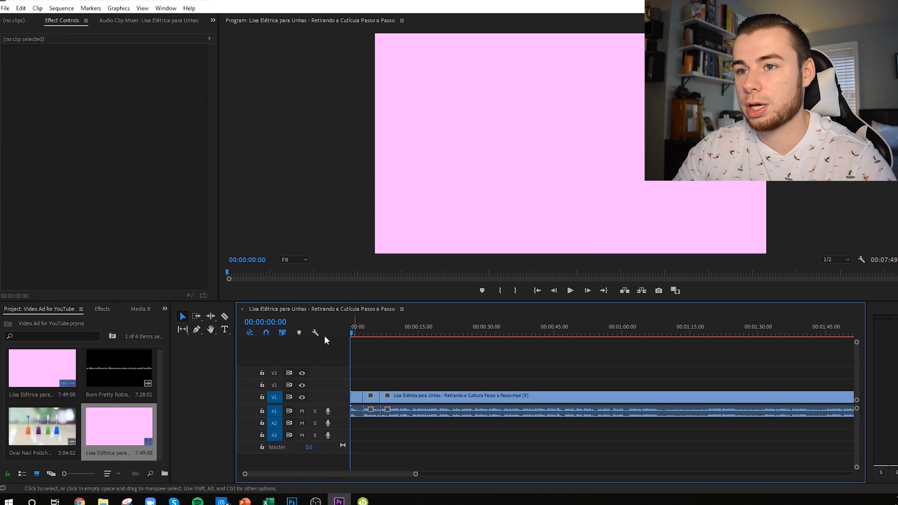
Step: Change the sequence frame size to 1080 horizontal by 1080 vertical and accept deleting its previews
{"action": "left_click", "coordinate": [65, 7]}
{"action": "left_click", "coordinate": [78, 20]}
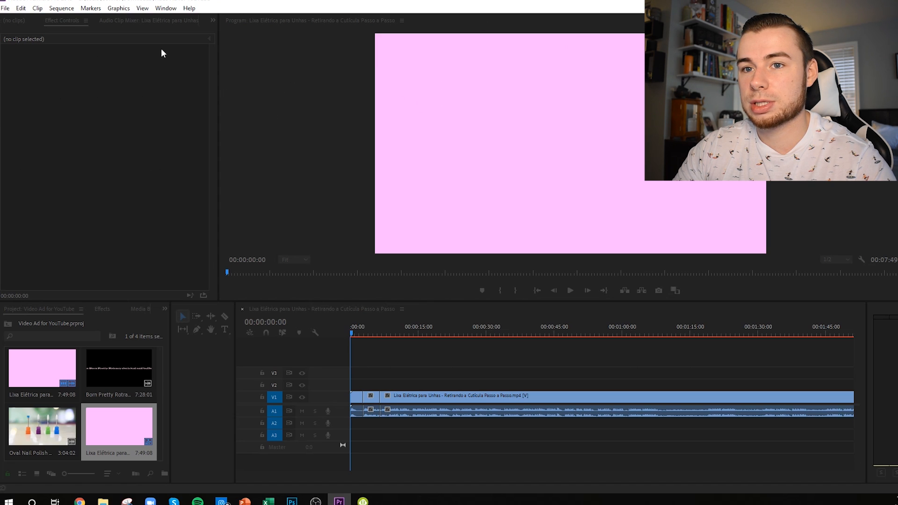
{"action": "left_click_drag", "start_coordinate": [897, 89], "coordinate": [333, 49]}
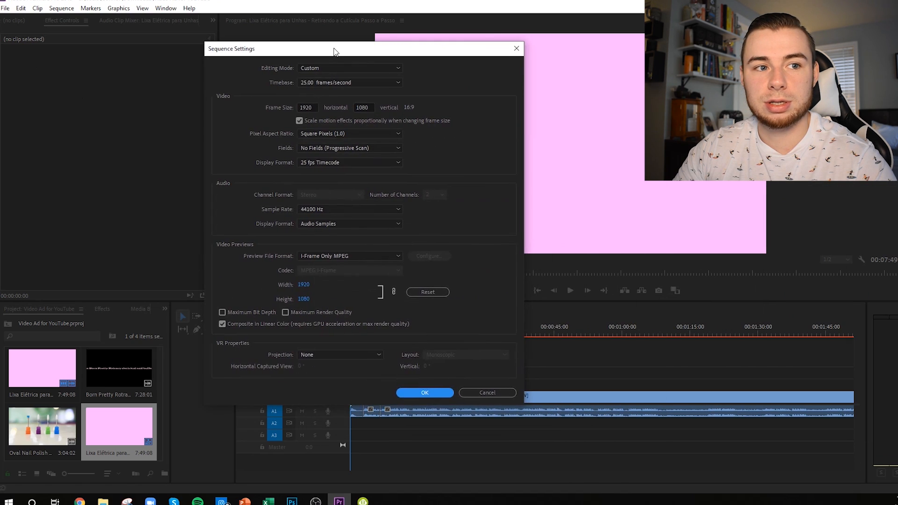
{"action": "double_click", "coordinate": [302, 108]}
{"action": "type", "text": "10"}
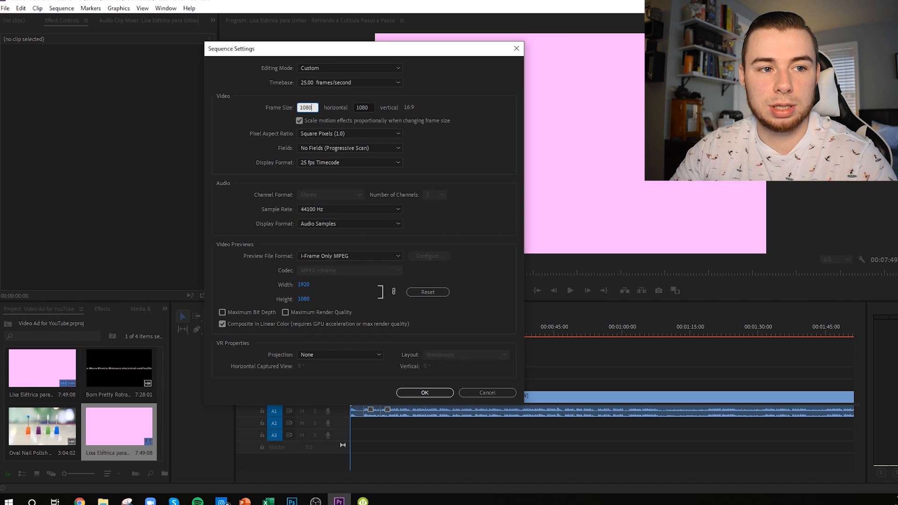
{"action": "left_click", "coordinate": [423, 392]}
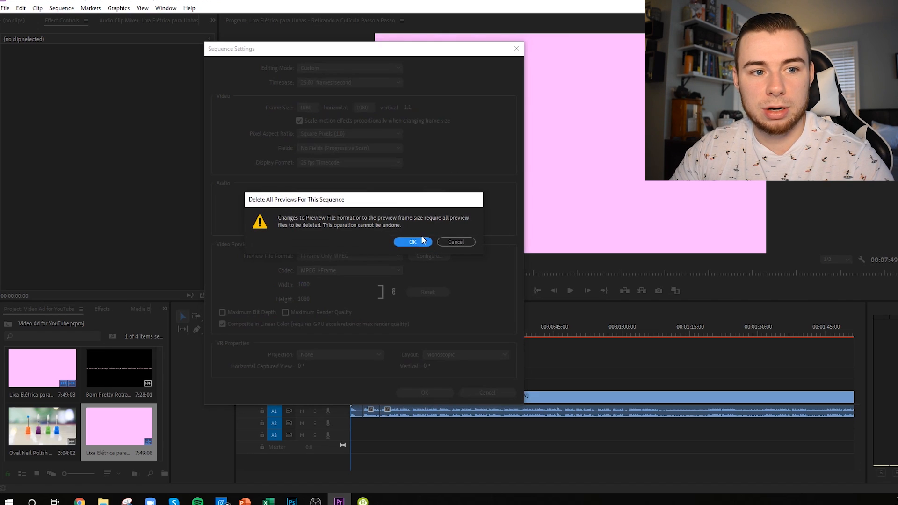
{"action": "left_click", "coordinate": [413, 242]}
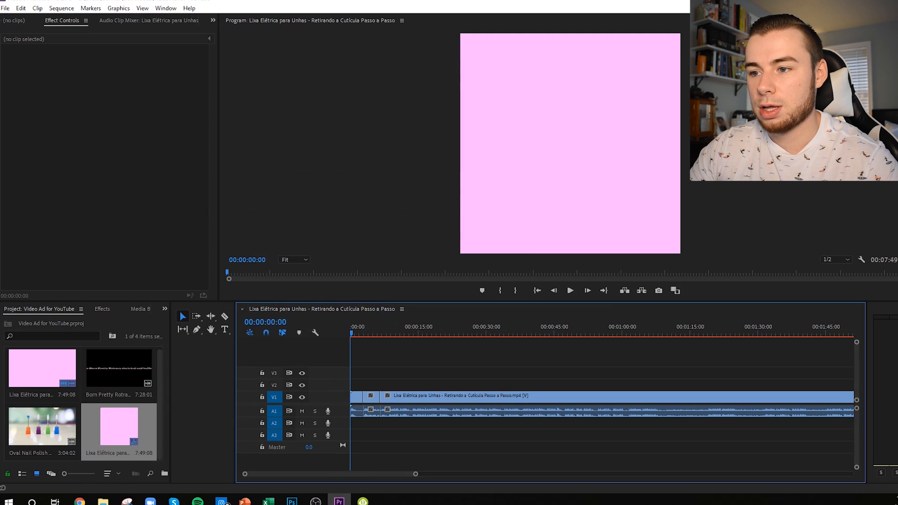
Step: Try scaling the hands-and-pen clip down to 83, and restore its scale to 100
{"action": "key", "text": "alt+Tab"}
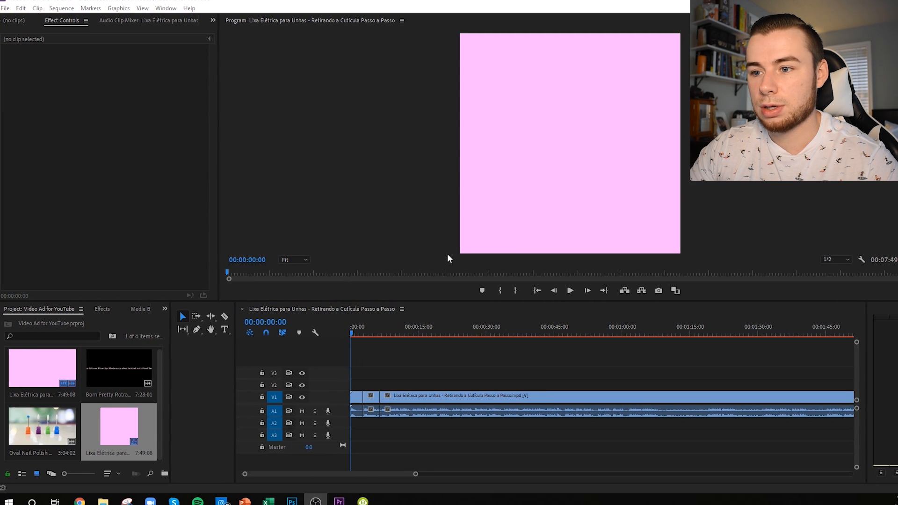
{"action": "left_click", "coordinate": [386, 363]}
{"action": "left_click_drag", "start_coordinate": [380, 335], "coordinate": [372, 335]}
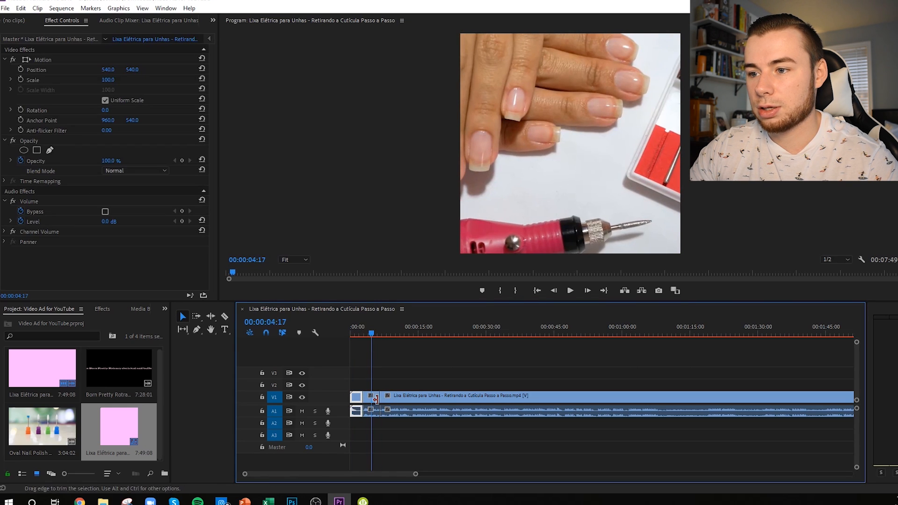
{"action": "left_click", "coordinate": [374, 397]}
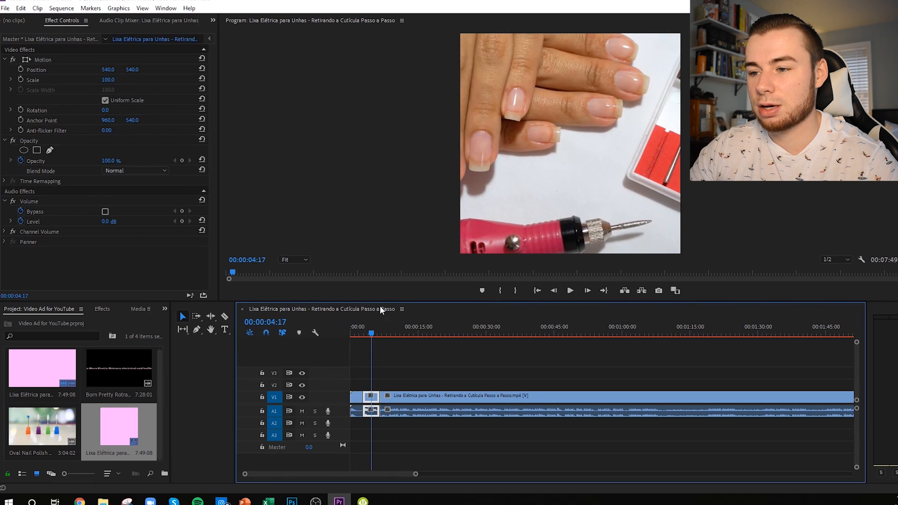
{"action": "left_click_drag", "start_coordinate": [111, 81], "coordinate": [103, 81]}
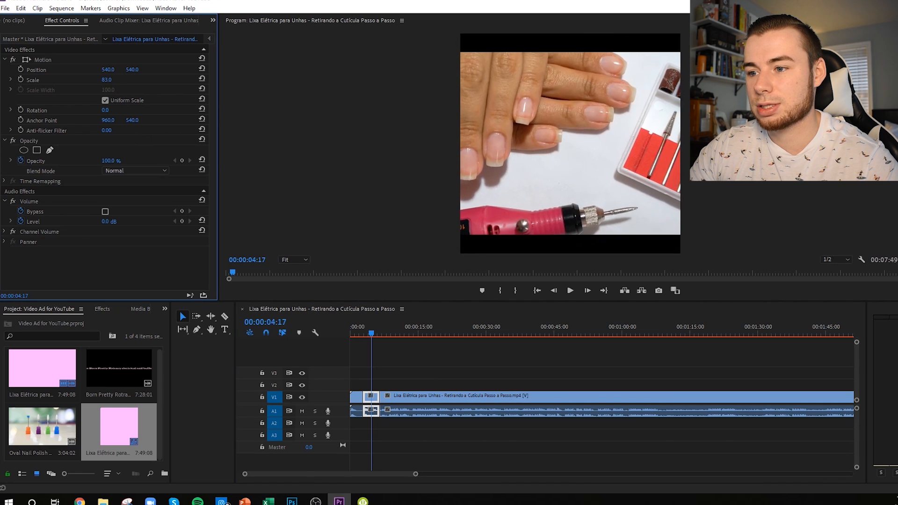
{"action": "left_click_drag", "start_coordinate": [103, 81], "coordinate": [111, 80]}
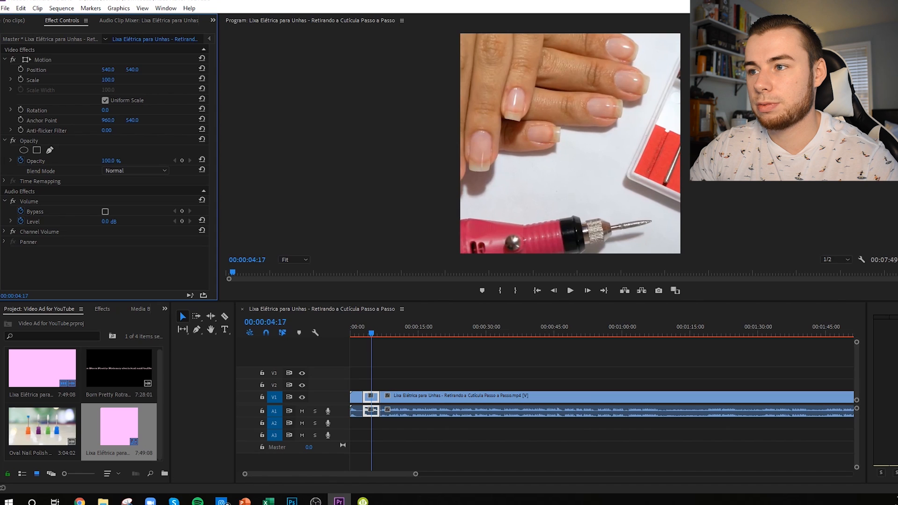
Step: Skim the remaining Lixa Elétrica footage for a usable nail-filing shot and split the clip at 00:05:12:15
{"action": "left_click", "coordinate": [388, 335]}
{"action": "left_click_drag", "start_coordinate": [388, 335], "coordinate": [746, 346]}
{"action": "left_click_drag", "start_coordinate": [407, 474], "coordinate": [433, 473]}
{"action": "left_click_drag", "start_coordinate": [519, 333], "coordinate": [765, 352]}
{"action": "key", "text": "minus"}
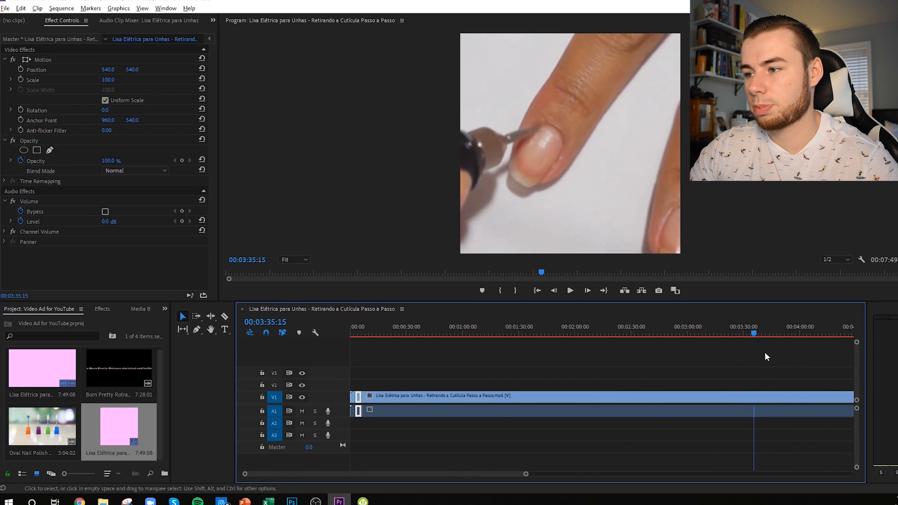
{"action": "key", "text": "minus"}
{"action": "left_click", "coordinate": [497, 341]}
{"action": "left_click_drag", "start_coordinate": [504, 330], "coordinate": [546, 339]}
{"action": "key", "text": "c"}
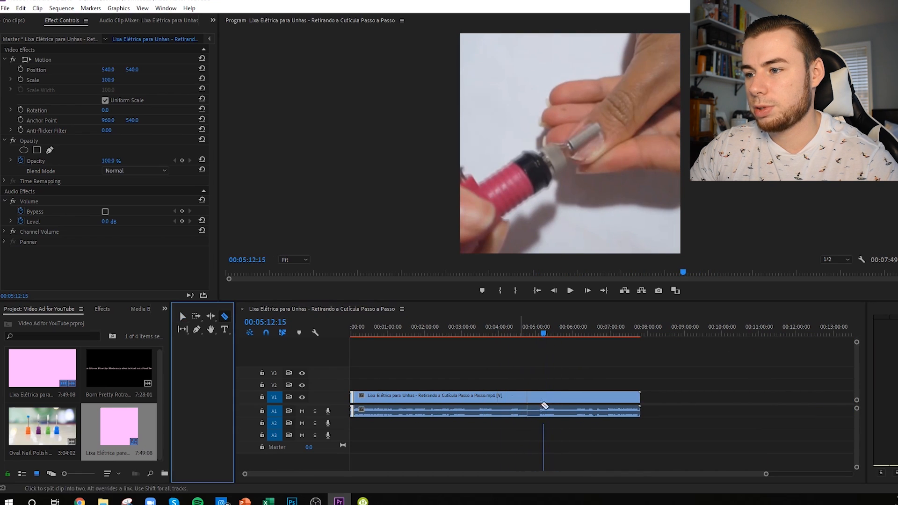
{"action": "left_click", "coordinate": [551, 405]}
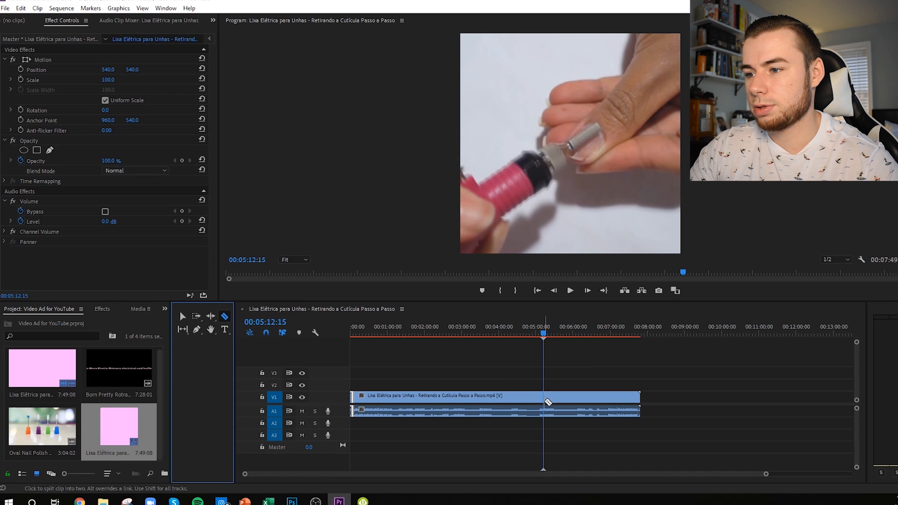
Step: Play the nail-filing shot and split the clip at 00:05:18:04 to mark its end
{"action": "left_click", "coordinate": [570, 291]}
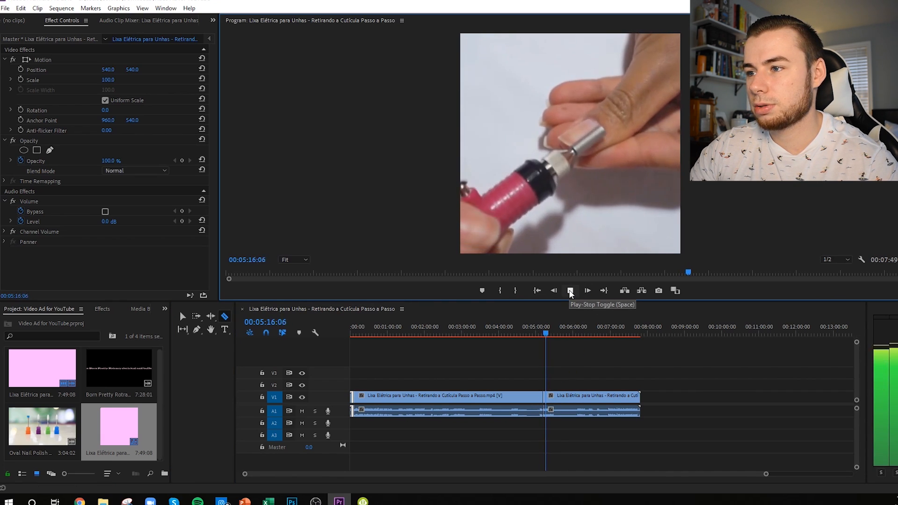
{"action": "left_click", "coordinate": [570, 291]}
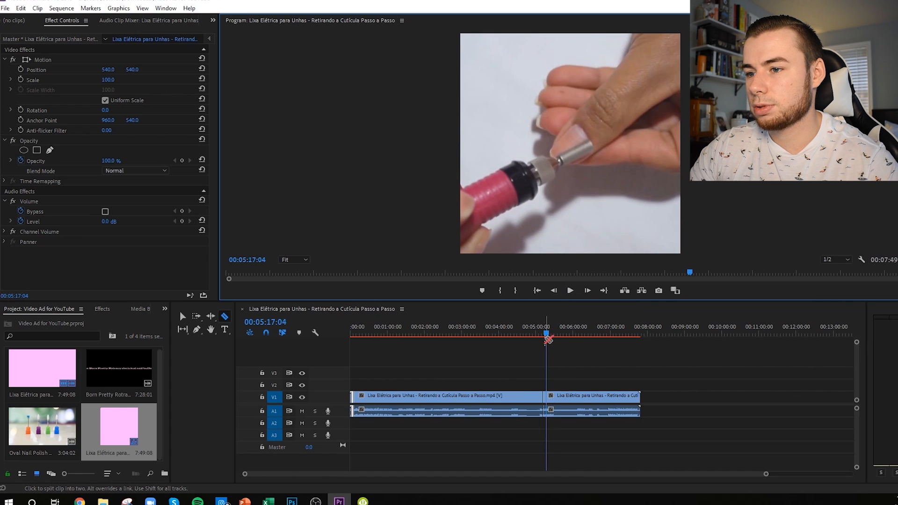
{"action": "left_click", "coordinate": [571, 291]}
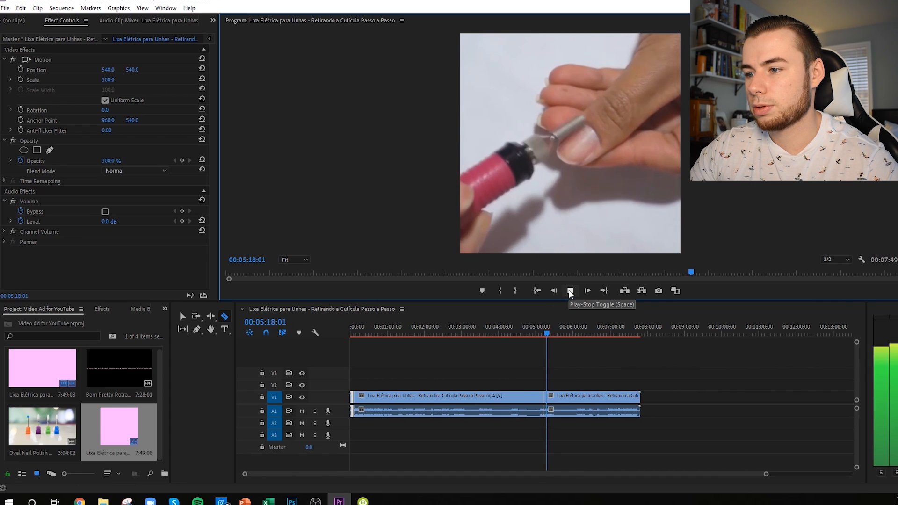
{"action": "left_click", "coordinate": [571, 291]}
{"action": "key", "text": "="}
{"action": "left_click", "coordinate": [590, 398]}
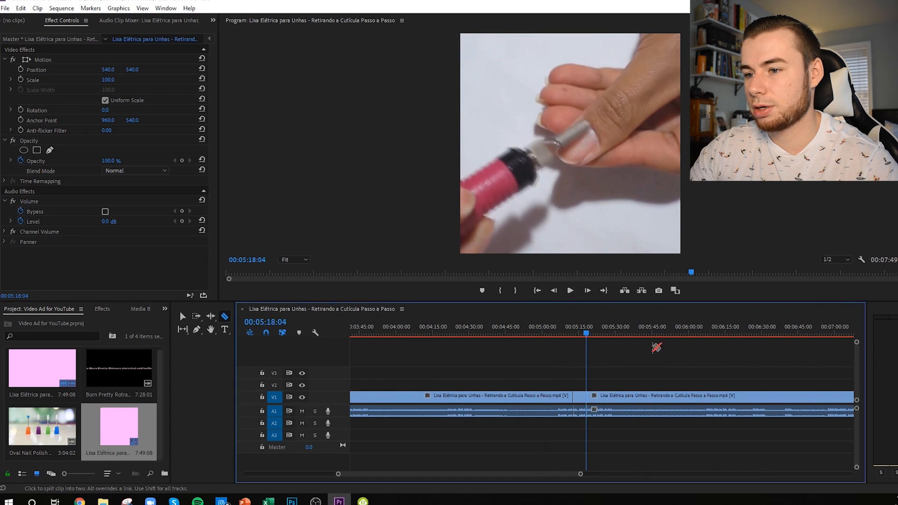
Step: Scrub through the rest of the Lixa Elétrica footage to about 00:06:53 for more usable shots
{"action": "left_click", "coordinate": [183, 317]}
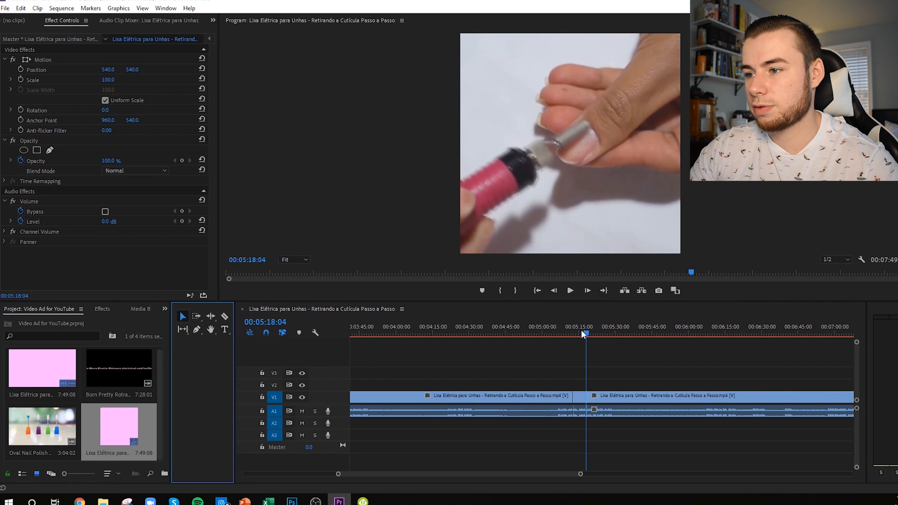
{"action": "left_click", "coordinate": [711, 334]}
{"action": "left_click_drag", "start_coordinate": [711, 335], "coordinate": [821, 335]}
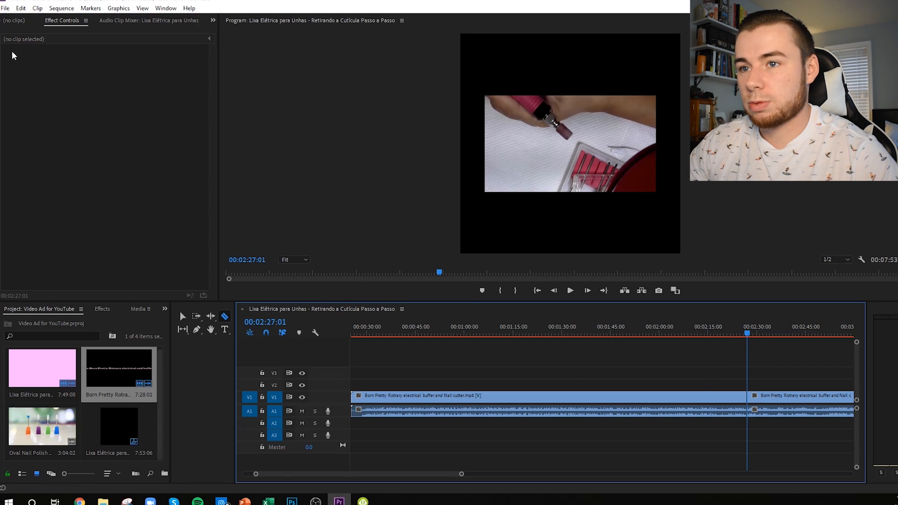
Step: Scale the Born Pretty clip section starting at 00:02:27:01 to 230 so it fills the square frame, and preview it
{"action": "left_click", "coordinate": [182, 317]}
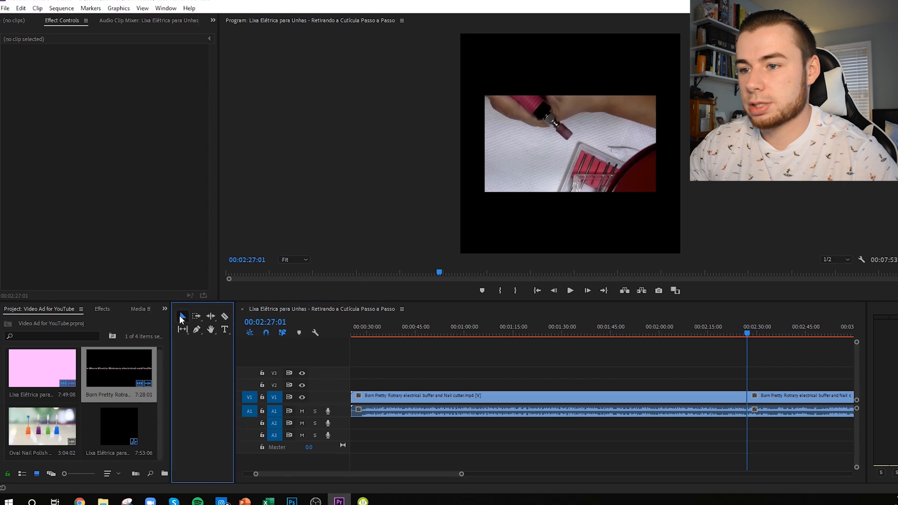
{"action": "left_click", "coordinate": [757, 404]}
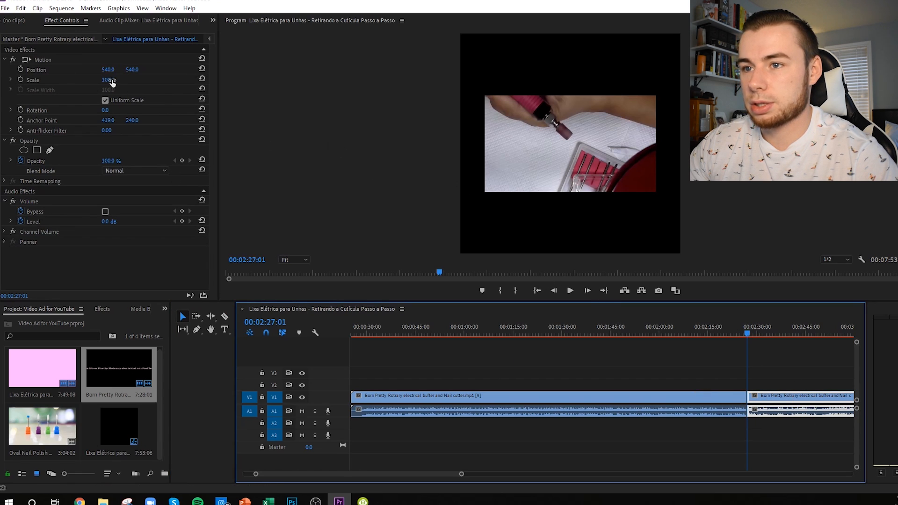
{"action": "left_click_drag", "start_coordinate": [104, 80], "coordinate": [165, 80]}
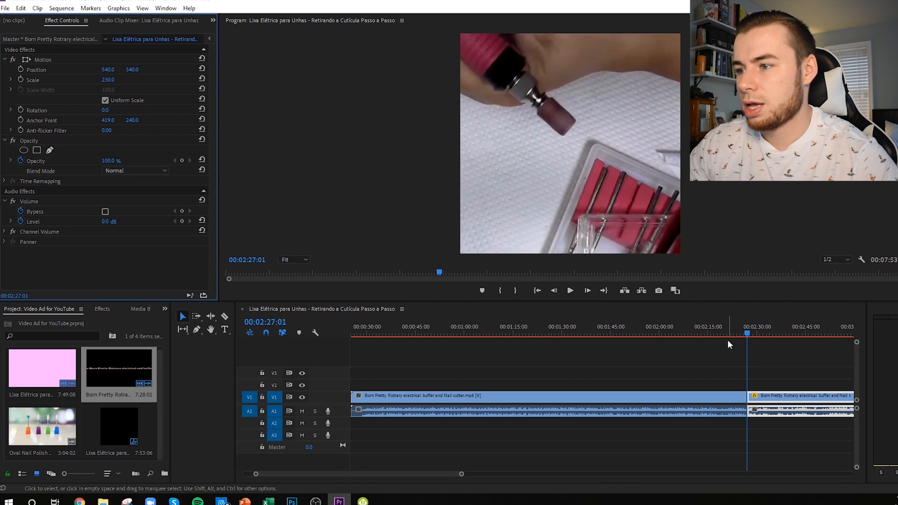
{"action": "left_click", "coordinate": [571, 291]}
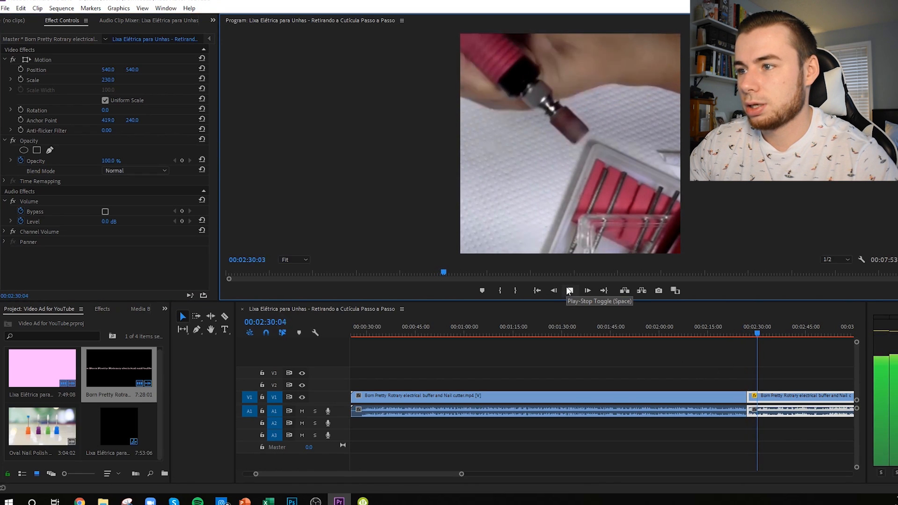
Step: Stop the preview at the end of the shot and split the Born Pretty clip at 00:02:30:09
{"action": "left_click", "coordinate": [569, 290]}
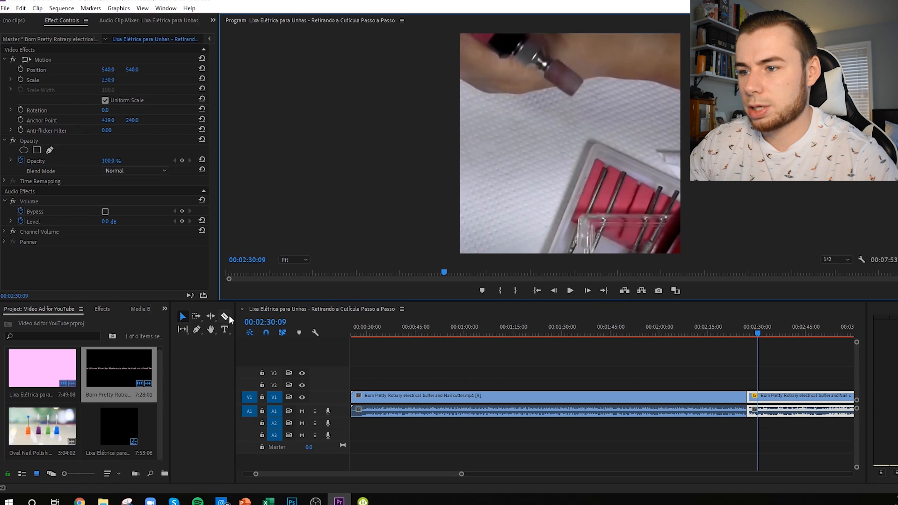
{"action": "left_click", "coordinate": [227, 317]}
{"action": "left_click", "coordinate": [759, 401]}
{"action": "left_click", "coordinate": [183, 317]}
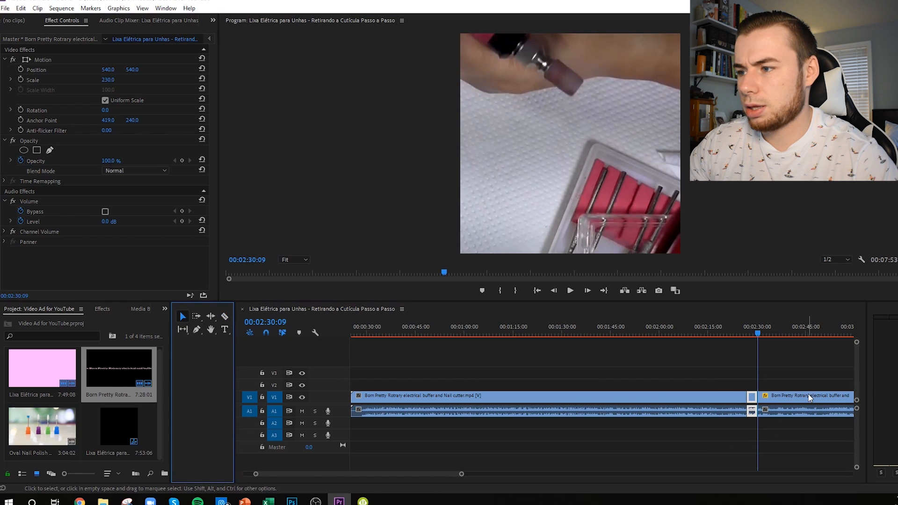
Step: Set the position of the Born Pretty section after 00:02:30:09 to 869, 540 so the nail filing sits within the square frame
{"action": "left_click_drag", "start_coordinate": [760, 330], "coordinate": [824, 334]}
{"action": "left_click_drag", "start_coordinate": [130, 70], "coordinate": [262, 70]}
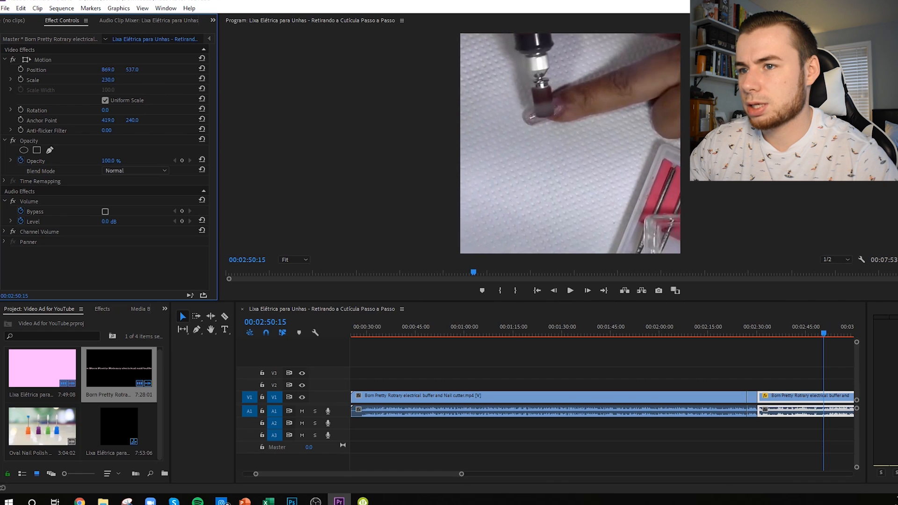
{"action": "mouse_move", "coordinate": [128, 71]}
{"action": "left_mouse_down"}
{"action": "mouse_move", "coordinate": [154, 72]}
{"action": "mouse_move", "coordinate": [132, 71]}
{"action": "left_mouse_up"}
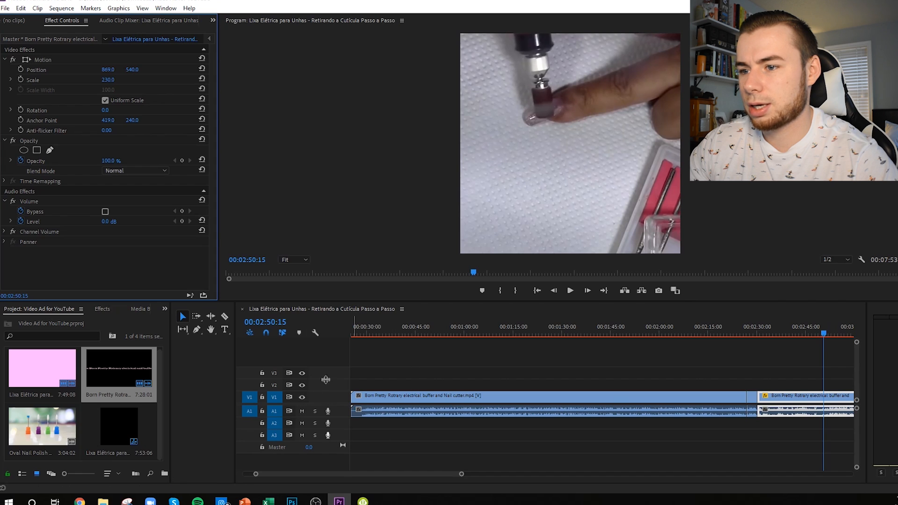
Step: Preview the reframed nail-filing footage and split the Born Pretty clip at 00:02:50:12 to mark the shot's start
{"action": "left_click", "coordinate": [570, 290]}
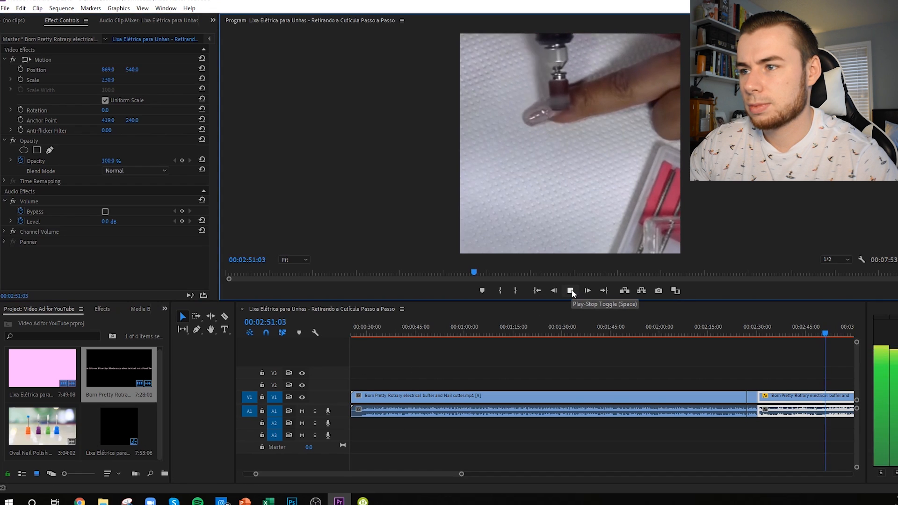
{"action": "left_click_drag", "start_coordinate": [377, 333], "coordinate": [369, 333]}
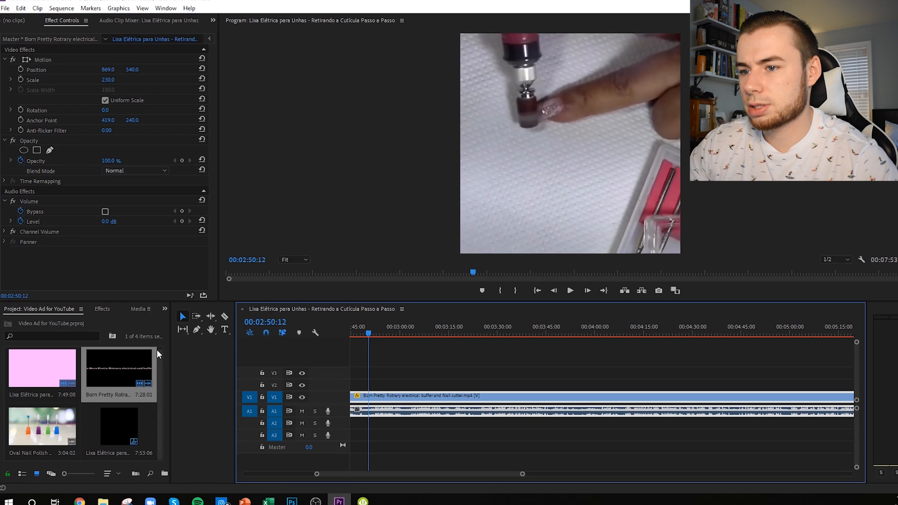
{"action": "left_click", "coordinate": [224, 317]}
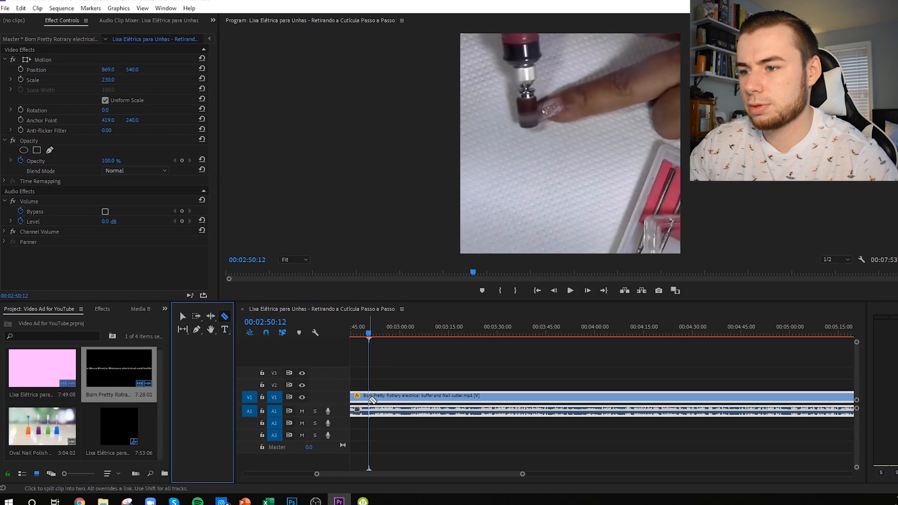
{"action": "left_click", "coordinate": [372, 400]}
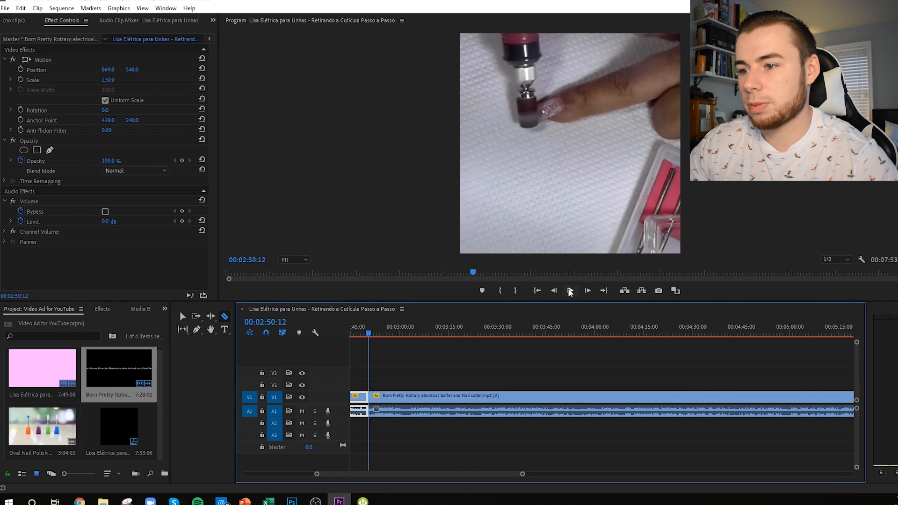
Step: Play the nail-filing shot and split the Born Pretty clip at 00:02:54:06 to mark its end
{"action": "left_click", "coordinate": [571, 291]}
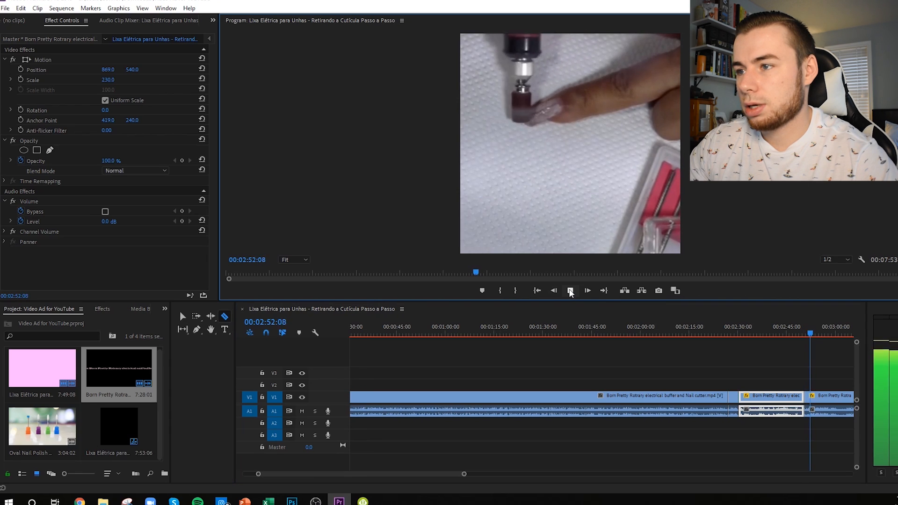
{"action": "left_click", "coordinate": [570, 291]}
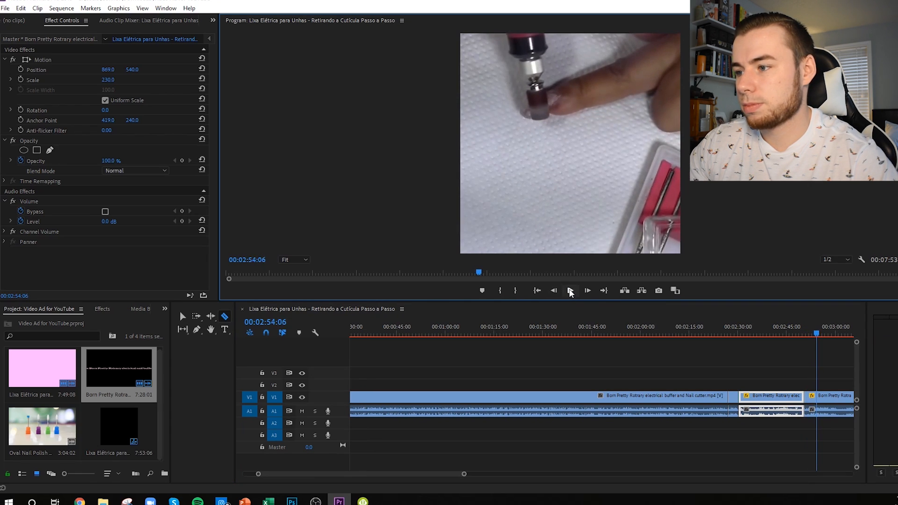
{"action": "left_click", "coordinate": [817, 399]}
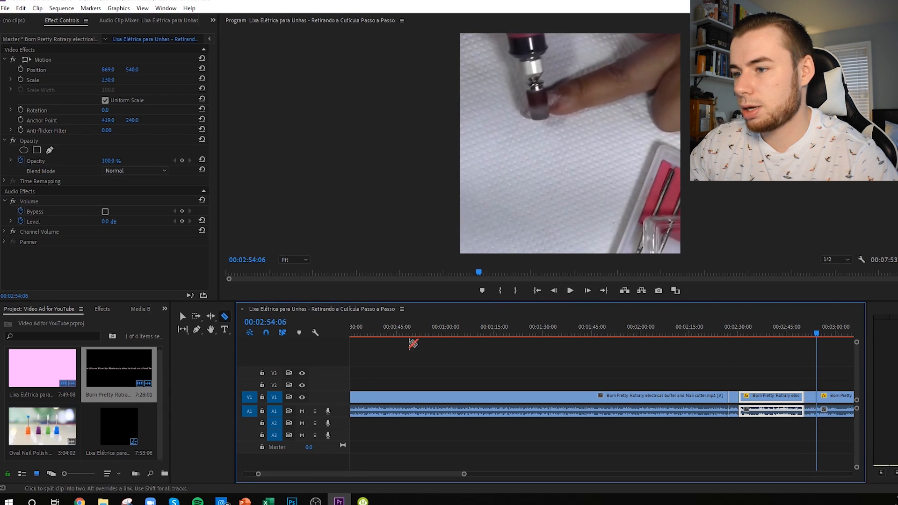
{"action": "left_click", "coordinate": [175, 315]}
{"action": "left_click", "coordinate": [180, 316]}
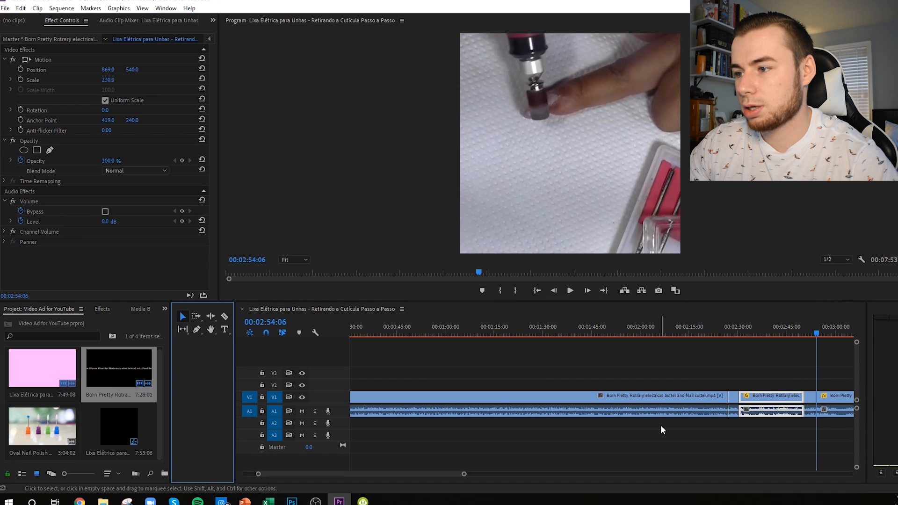
Step: Delete the unused Born Pretty sections before, between and after the two chosen shots
{"action": "left_click", "coordinate": [651, 410]}
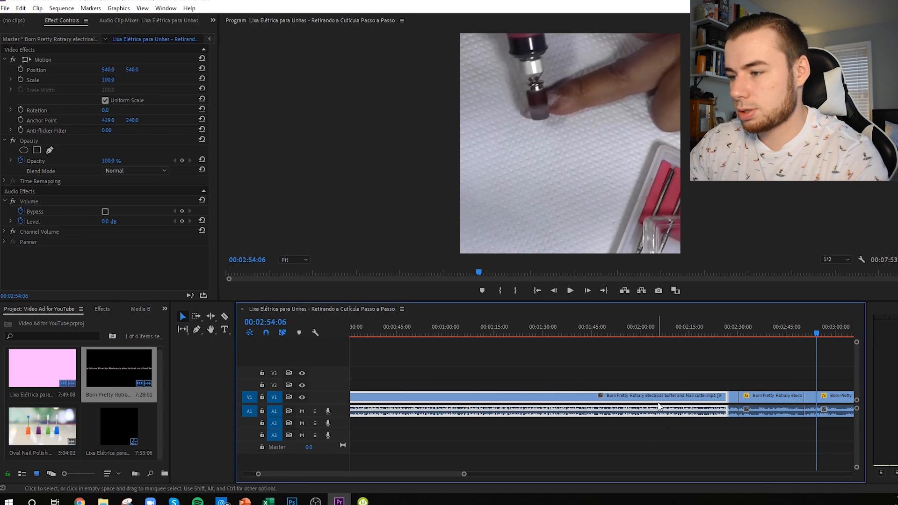
{"action": "key", "text": "Delete"}
{"action": "left_click", "coordinate": [833, 406]}
{"action": "key", "text": "Delete"}
{"action": "left_click", "coordinate": [787, 406]}
{"action": "key", "text": "Delete"}
Step: Move the two remaining Born Pretty shots directly behind the Lixa Elétrica clips
{"action": "double_click", "coordinate": [811, 399]}
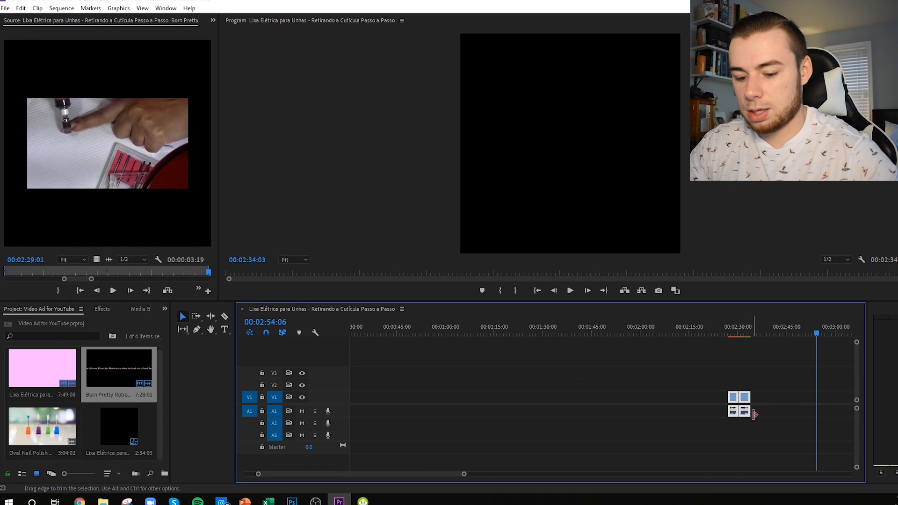
{"action": "scroll", "coordinate": [744, 415], "scroll_direction": "down", "scroll_amount": 2}
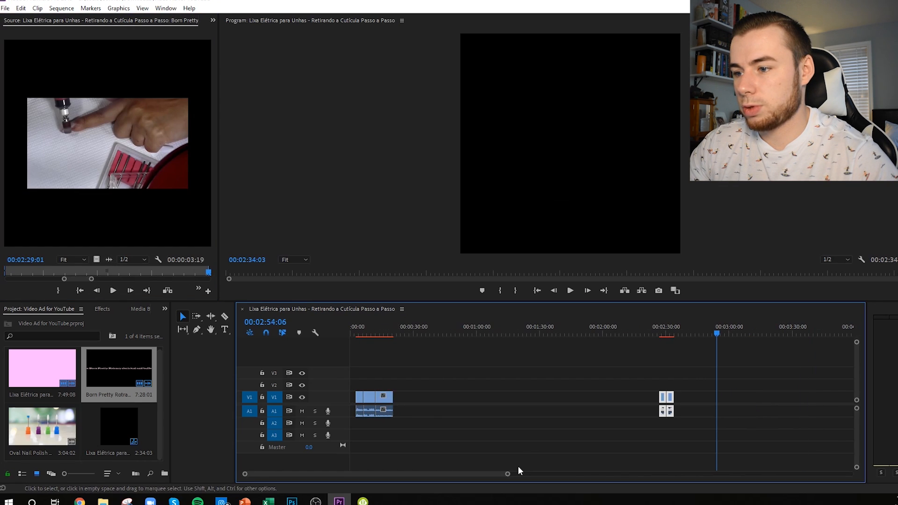
{"action": "left_click_drag", "start_coordinate": [672, 398], "coordinate": [405, 403]}
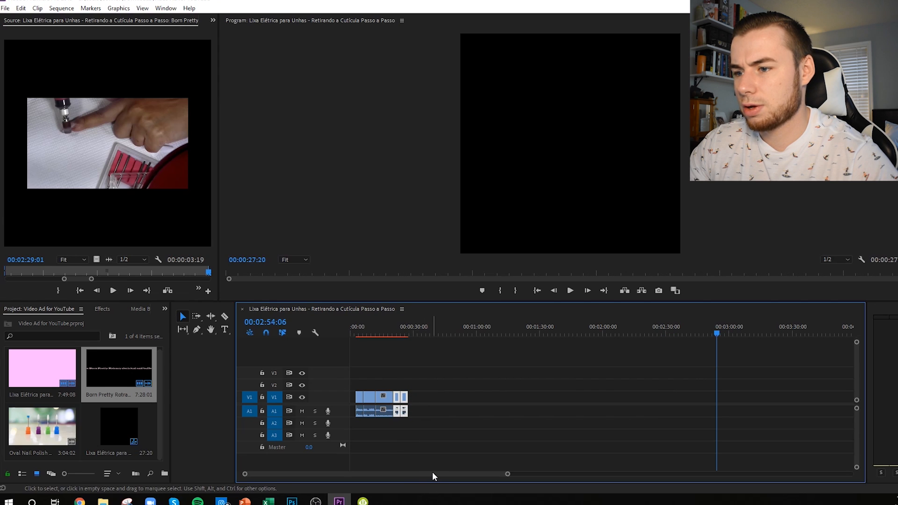
Step: Select all the clips and move them together to the very start of the sequence
{"action": "scroll", "coordinate": [442, 443], "scroll_direction": "up", "scroll_amount": 4}
{"action": "left_click_drag", "start_coordinate": [343, 474], "coordinate": [328, 469]}
{"action": "left_click", "coordinate": [446, 372]}
{"action": "left_click_drag", "start_coordinate": [413, 330], "coordinate": [364, 331]}
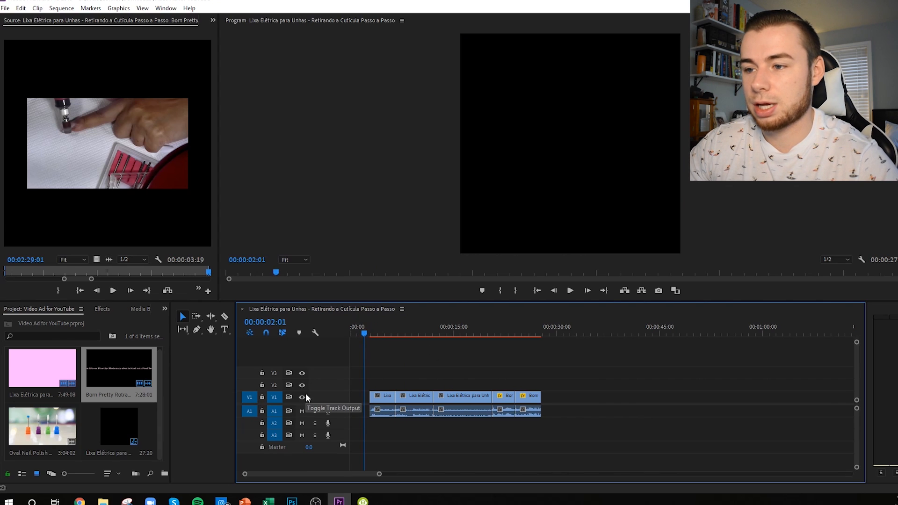
{"action": "left_click_drag", "start_coordinate": [366, 334], "coordinate": [672, 377]}
{"action": "left_click_drag", "start_coordinate": [359, 378], "coordinate": [556, 459]}
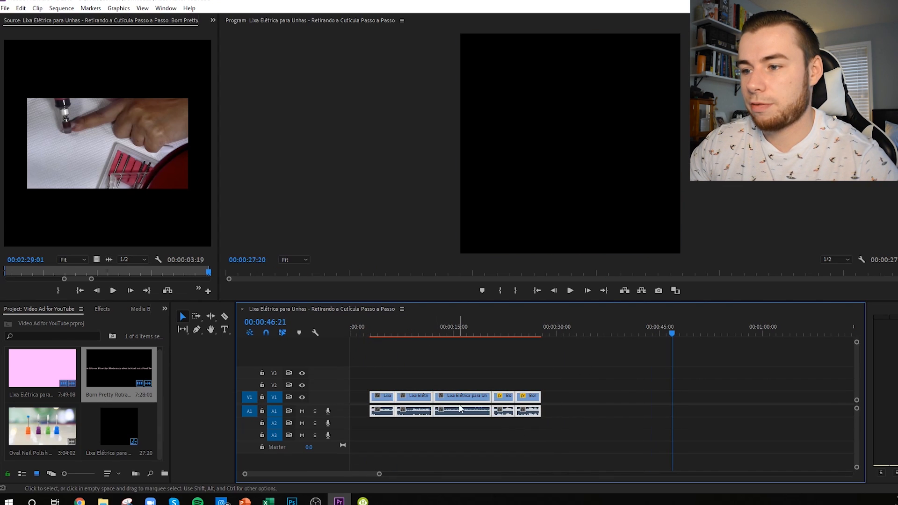
{"action": "left_click_drag", "start_coordinate": [430, 398], "coordinate": [393, 397]}
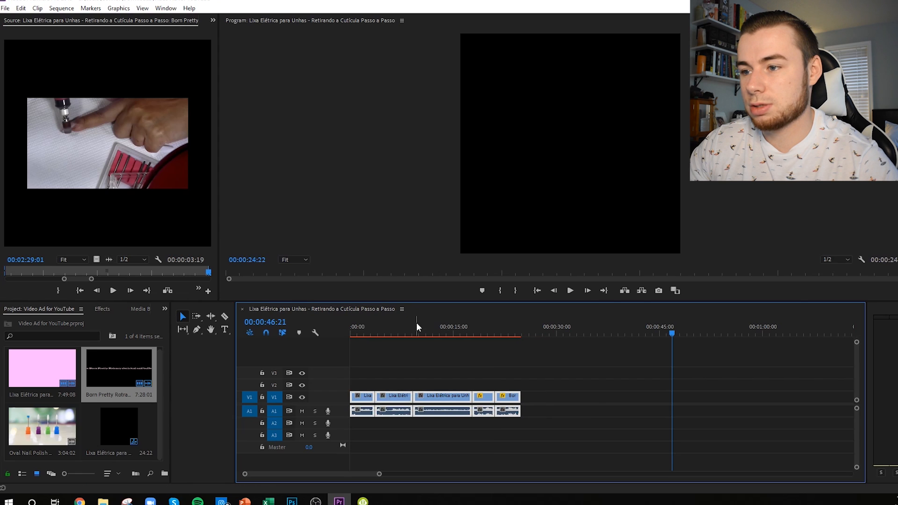
Step: Scrub through the opening shots and move the first Lixa Elétrica clip to the end of the sequence
{"action": "left_click_drag", "start_coordinate": [417, 324], "coordinate": [330, 332]}
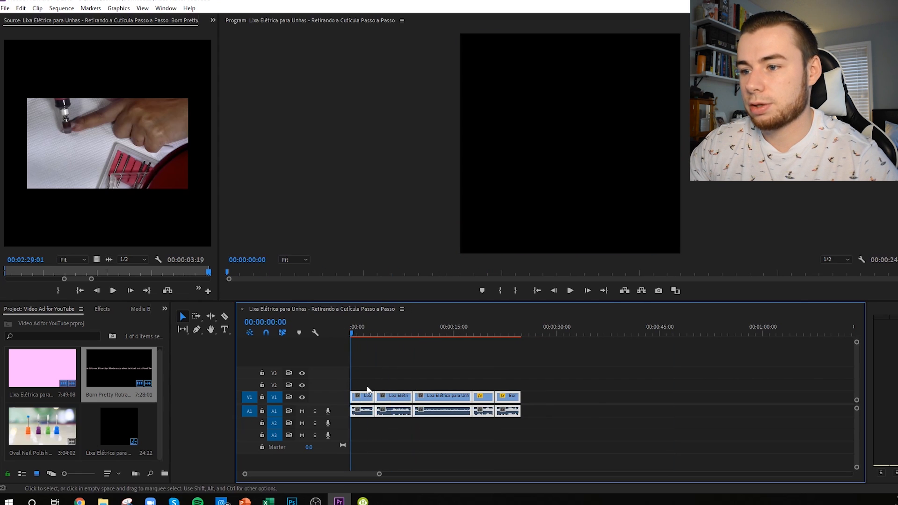
{"action": "left_click", "coordinate": [384, 333]}
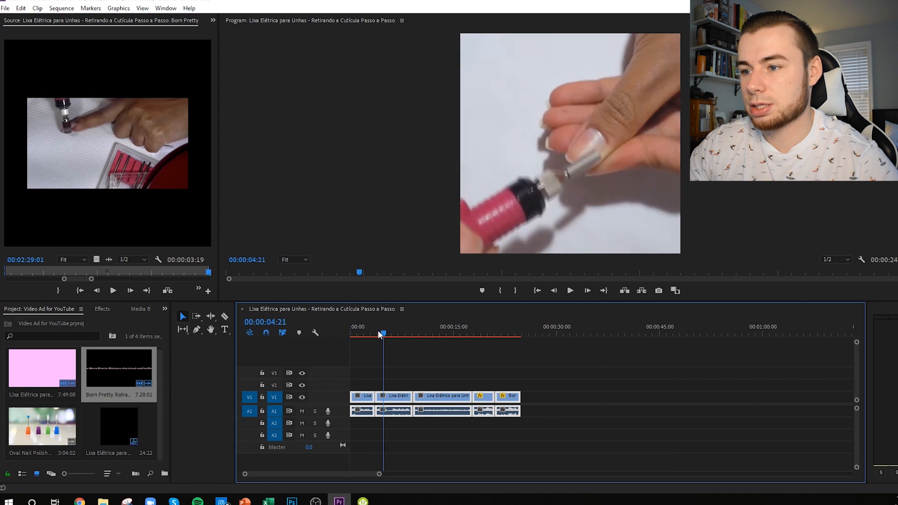
{"action": "left_click_drag", "start_coordinate": [384, 333], "coordinate": [407, 333]}
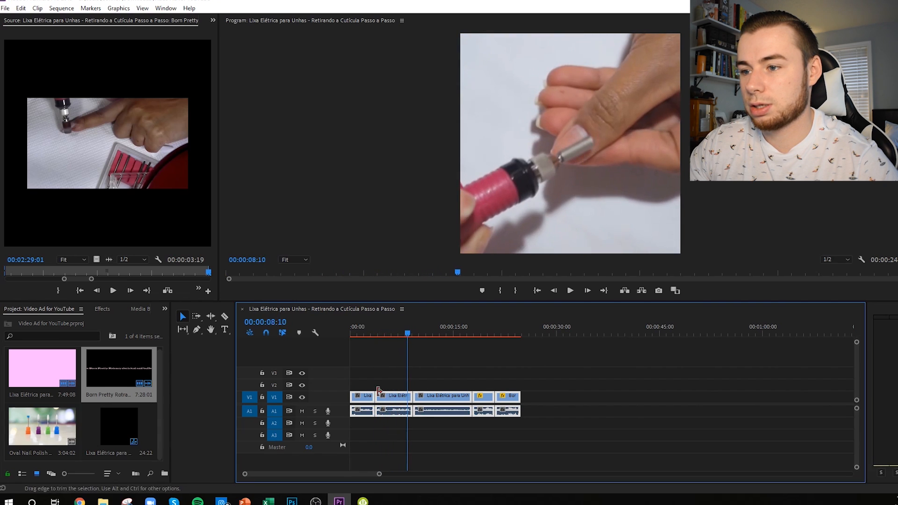
{"action": "left_click_drag", "start_coordinate": [386, 401], "coordinate": [535, 398]}
{"action": "left_click", "coordinate": [362, 394]}
{"action": "left_click_drag", "start_coordinate": [411, 331], "coordinate": [177, 372]}
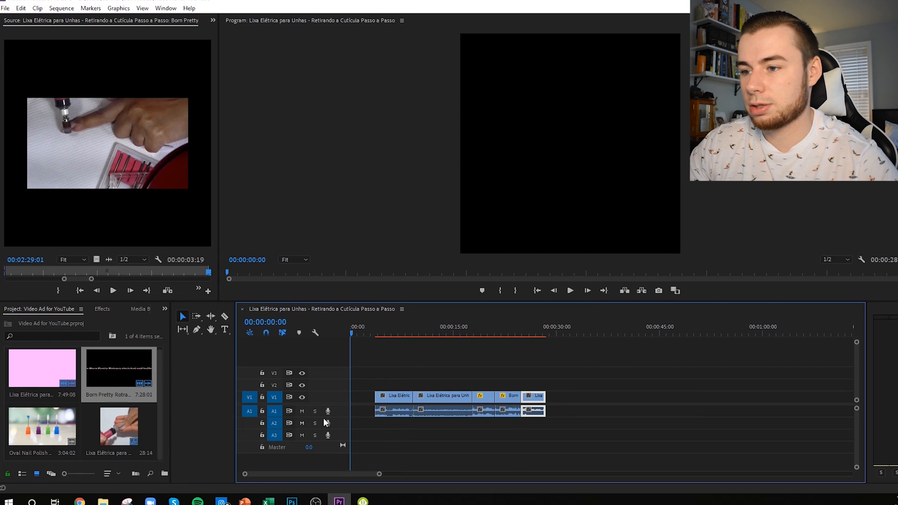
Step: Unlink the audio from all the clips and delete every audio portion on A1
{"action": "left_click_drag", "start_coordinate": [362, 372], "coordinate": [564, 436]}
{"action": "right_click", "coordinate": [445, 413]}
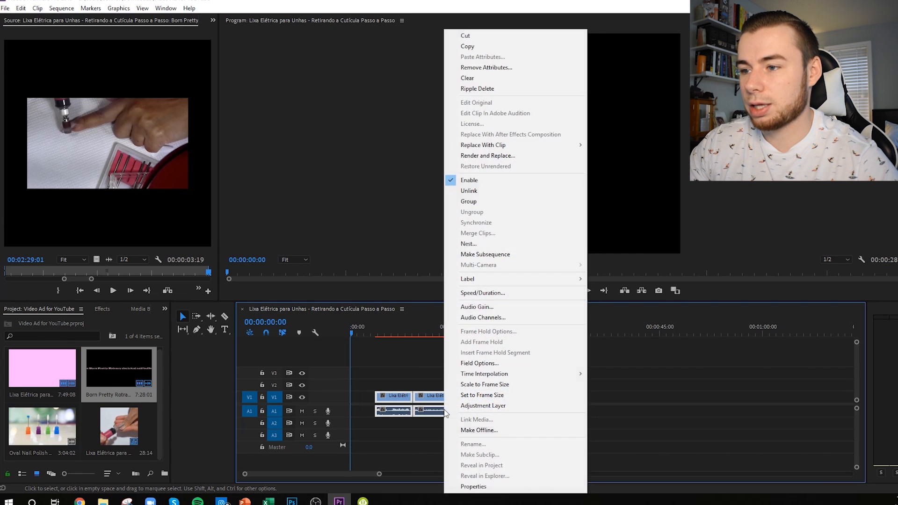
{"action": "left_click", "coordinate": [489, 191]}
{"action": "left_click", "coordinate": [440, 458]}
{"action": "left_click_drag", "start_coordinate": [363, 421], "coordinate": [539, 416]}
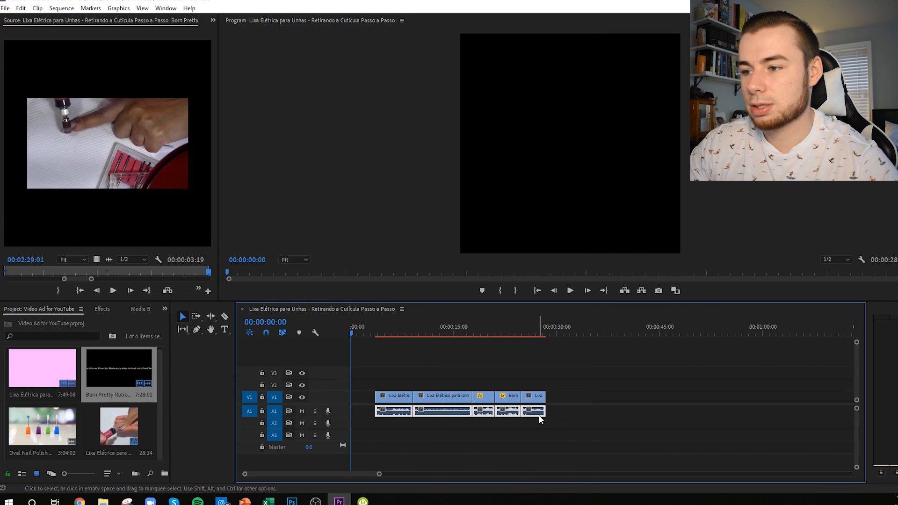
{"action": "key", "text": "Delete"}
Step: Move all the video clips together to 00:00:00:00 to close the gap at the start
{"action": "left_click", "coordinate": [377, 325]}
{"action": "left_click_drag", "start_coordinate": [391, 375], "coordinate": [541, 407]}
{"action": "left_click_drag", "start_coordinate": [447, 395], "coordinate": [372, 397]}
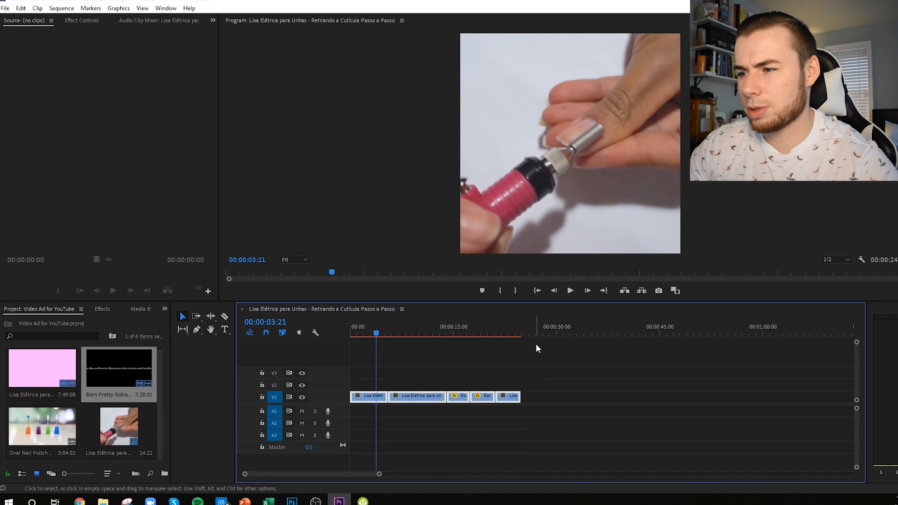
Step: Play the sequence from the start and scrub back through the shots to check their order
{"action": "left_click_drag", "start_coordinate": [510, 334], "coordinate": [291, 316]}
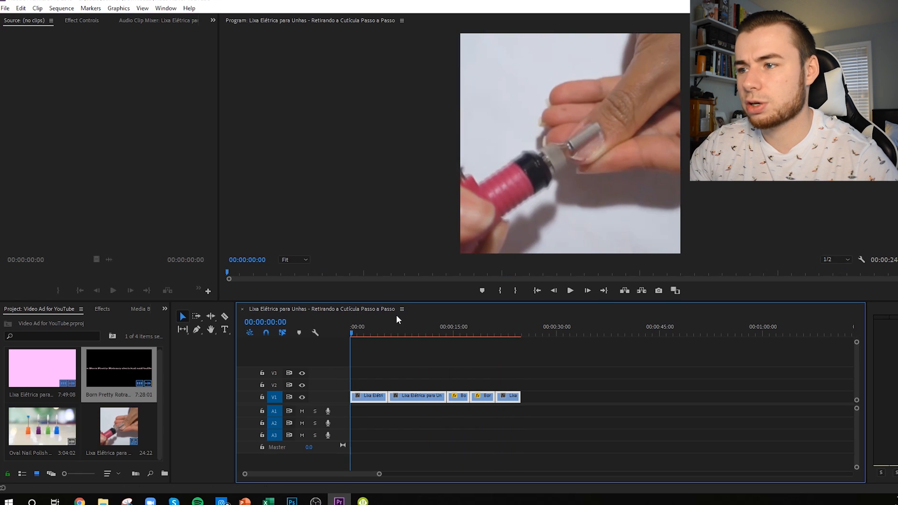
{"action": "left_click", "coordinate": [564, 291]}
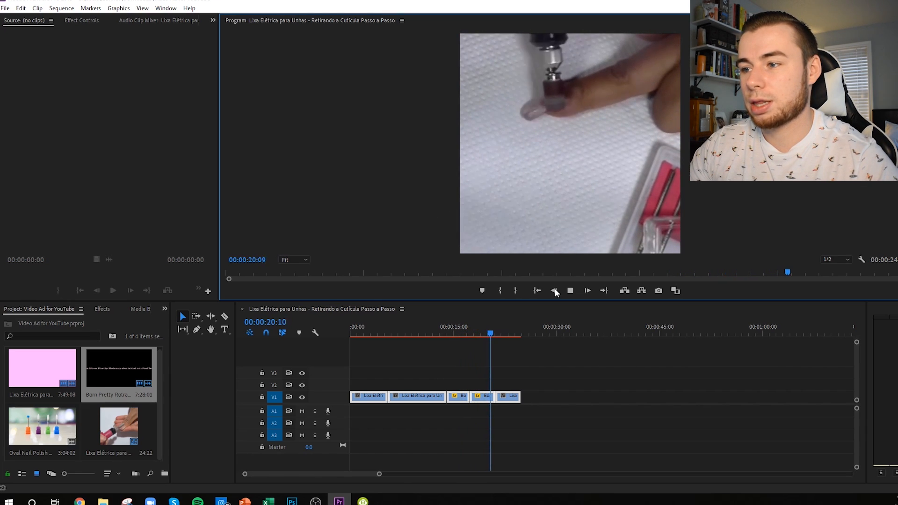
{"action": "left_click", "coordinate": [571, 291]}
{"action": "left_click", "coordinate": [487, 399]}
{"action": "left_click", "coordinate": [482, 387]}
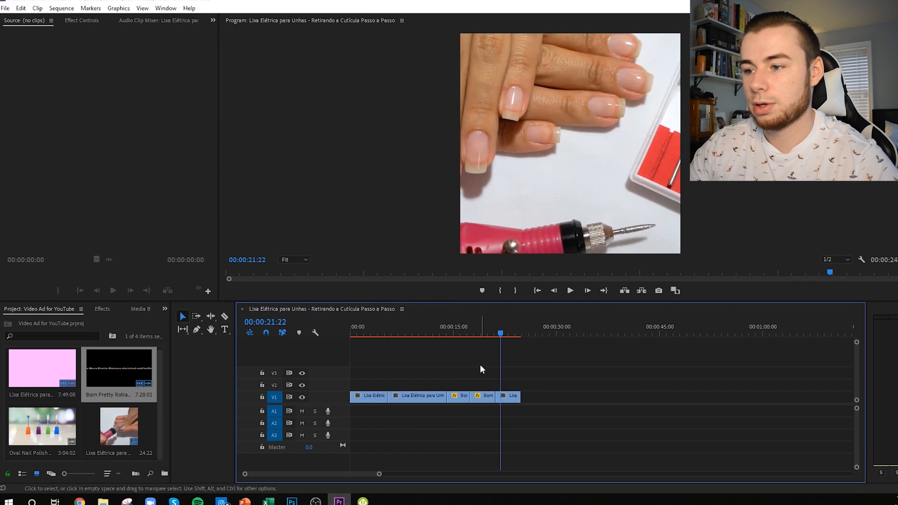
{"action": "left_click", "coordinate": [456, 336]}
{"action": "left_click", "coordinate": [433, 333]}
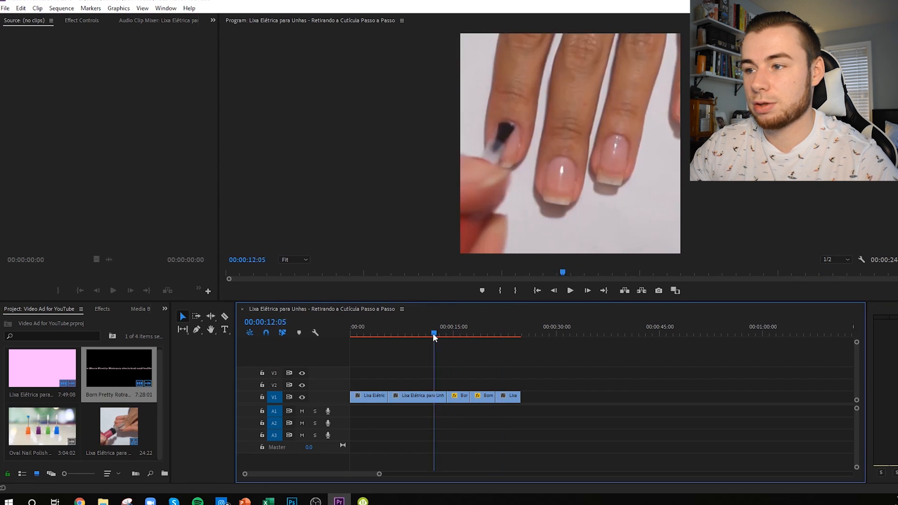
{"action": "left_click_drag", "start_coordinate": [433, 333], "coordinate": [412, 333]}
Step: Set the long Lixa Elétrica clip aside and move the two Born Pretty shots directly behind the first clip
{"action": "left_click", "coordinate": [421, 396]}
{"action": "left_click_drag", "start_coordinate": [633, 395], "coordinate": [615, 395]}
{"action": "left_click", "coordinate": [461, 327]}
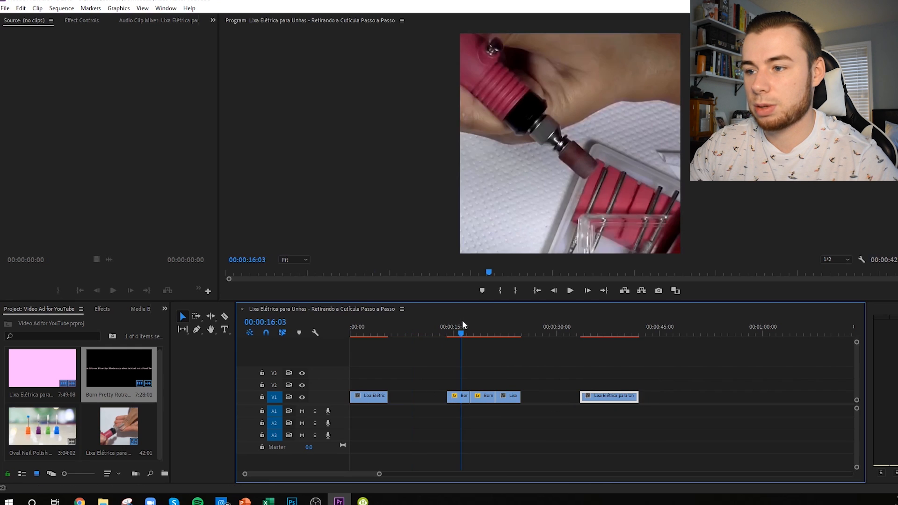
{"action": "mouse_move", "coordinate": [462, 328]}
{"action": "left_mouse_down"}
{"action": "mouse_move", "coordinate": [447, 331]}
{"action": "mouse_move", "coordinate": [480, 336]}
{"action": "mouse_move", "coordinate": [457, 335]}
{"action": "left_mouse_up"}
{"action": "left_click", "coordinate": [452, 396]}
{"action": "left_click_drag", "start_coordinate": [480, 398], "coordinate": [420, 398]}
Step: Place the long Lixa Elétrica clip between the Born Pretty shots and the last clip, and scrub through the new order
{"action": "left_click", "coordinate": [606, 398]}
{"action": "left_click_drag", "start_coordinate": [604, 398], "coordinate": [462, 398]}
{"action": "left_click", "coordinate": [495, 356]}
{"action": "left_click_drag", "start_coordinate": [458, 334], "coordinate": [507, 382]}
{"action": "left_click_drag", "start_coordinate": [509, 341], "coordinate": [528, 353]}
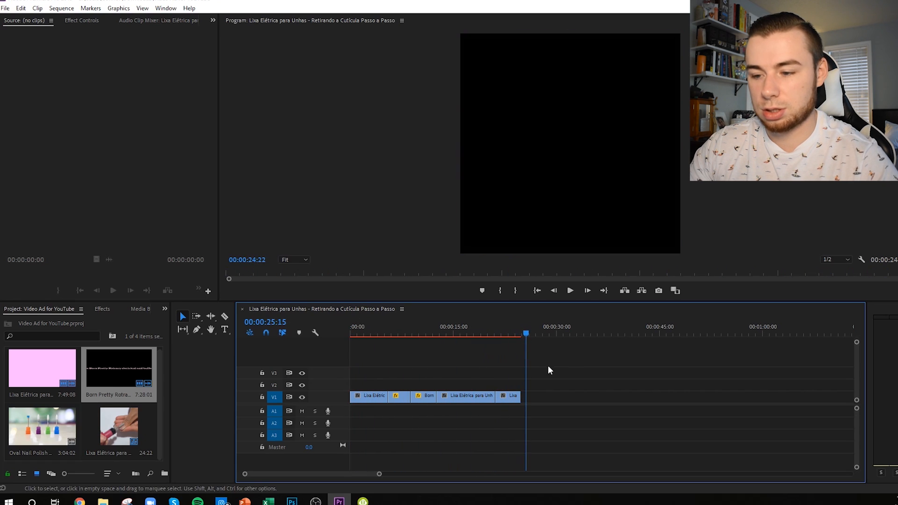
Step: Return to the start of the sequence and look at the opening shot at 00:00:04:14
{"action": "scroll", "coordinate": [584, 366], "scroll_direction": "down", "scroll_amount": 10}
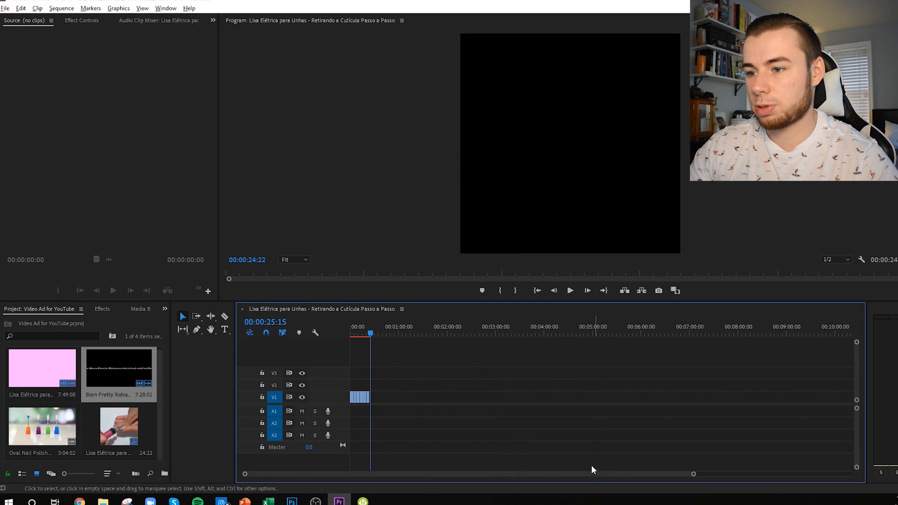
{"action": "scroll", "coordinate": [591, 466], "scroll_direction": "up", "scroll_amount": 5}
{"action": "left_click_drag", "start_coordinate": [510, 476], "coordinate": [398, 472]}
{"action": "left_click_drag", "start_coordinate": [358, 336], "coordinate": [340, 333]}
{"action": "scroll", "coordinate": [365, 353], "scroll_direction": "up", "scroll_amount": 2}
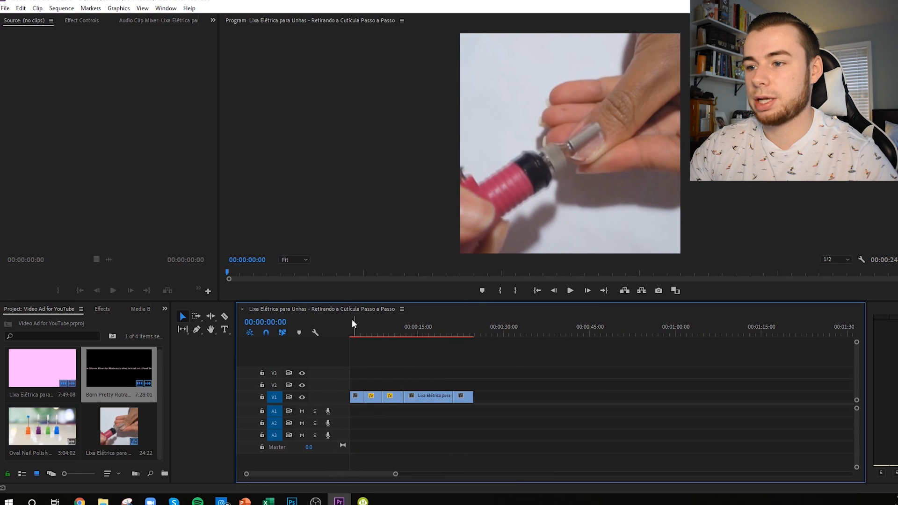
{"action": "left_click", "coordinate": [358, 334]}
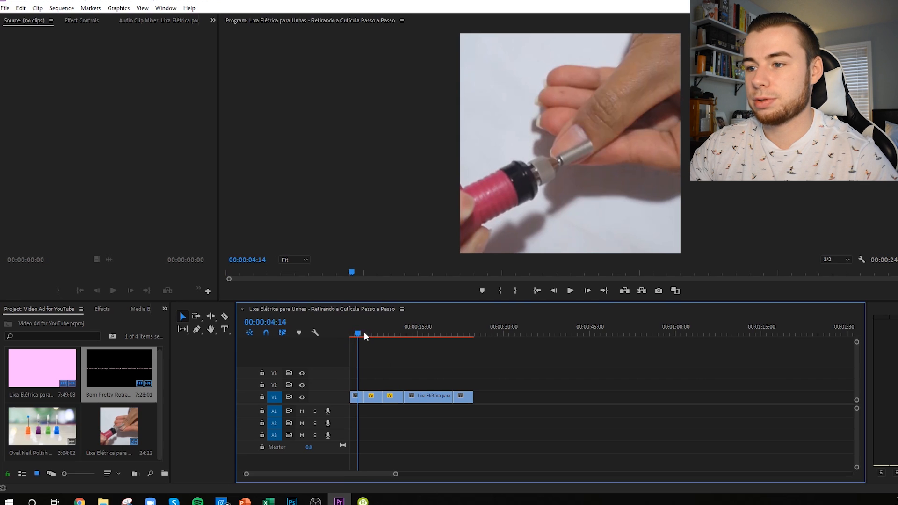
Step: Create a 1080x1080 legacy title named Title 01 at the start of the sequence and reposition its editor window
{"action": "left_click_drag", "start_coordinate": [364, 332], "coordinate": [325, 327]}
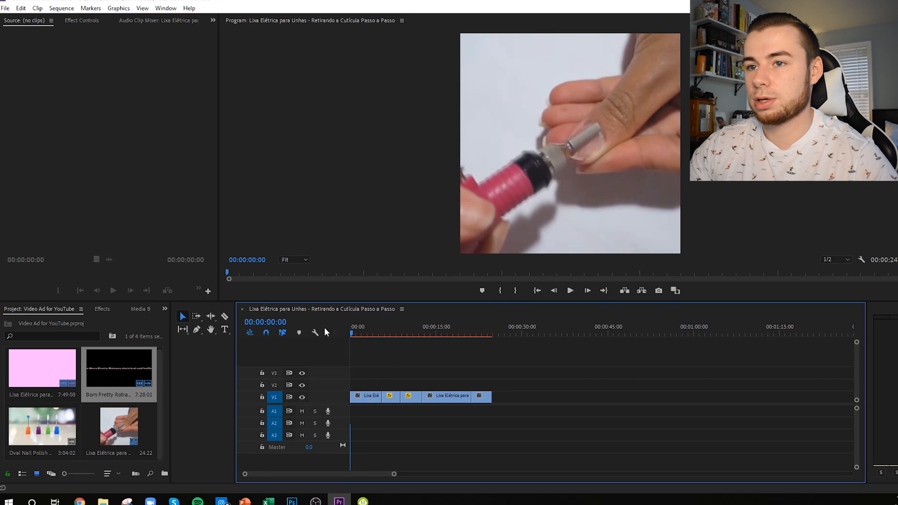
{"action": "left_click", "coordinate": [6, 8]}
{"action": "mouse_move", "coordinate": [28, 21]}
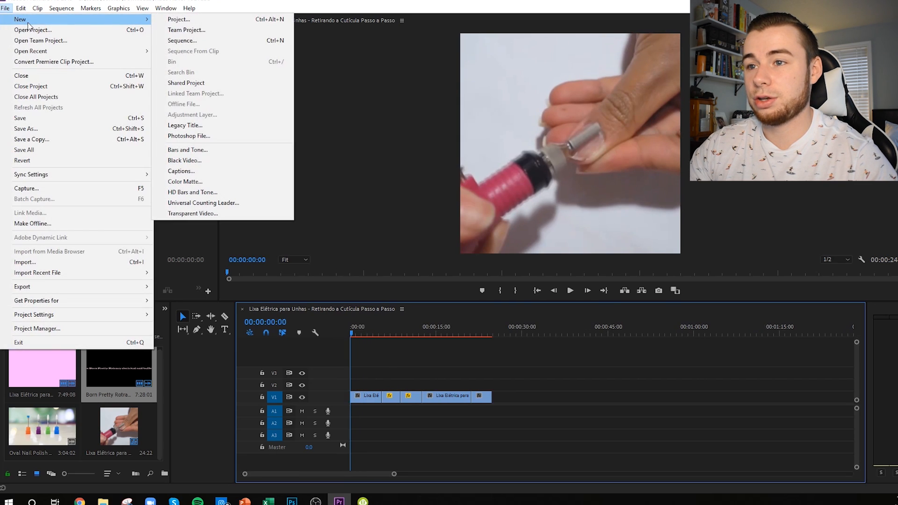
{"action": "left_click", "coordinate": [200, 126]}
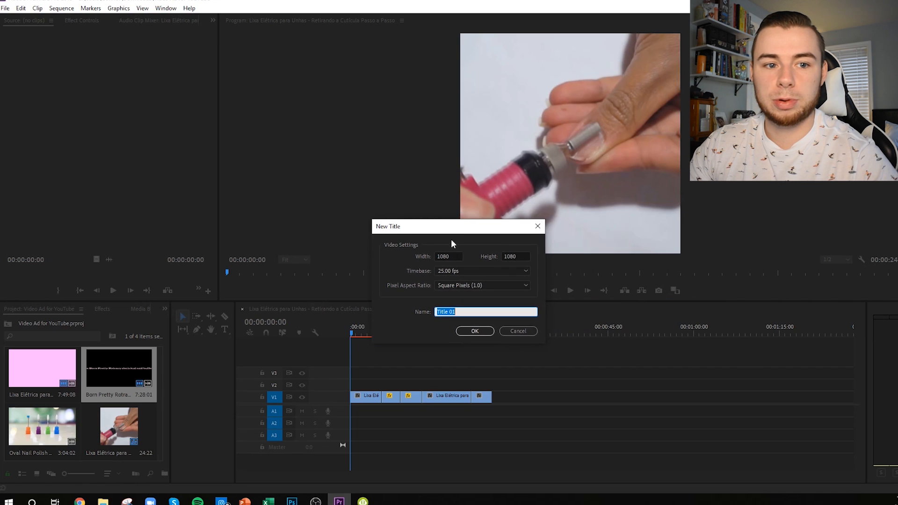
{"action": "left_click", "coordinate": [474, 330]}
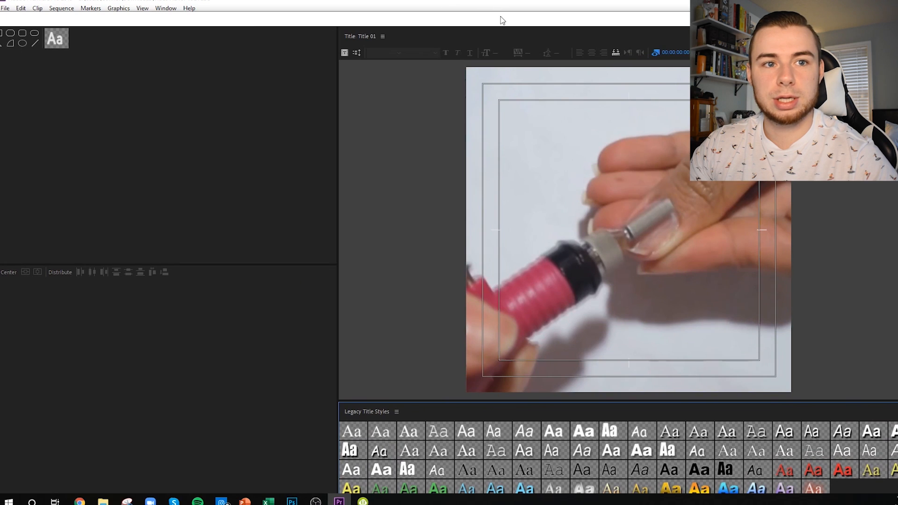
{"action": "left_click_drag", "start_coordinate": [502, 20], "coordinate": [1, 120]}
{"action": "left_click_drag", "start_coordinate": [748, 38], "coordinate": [748, 32]}
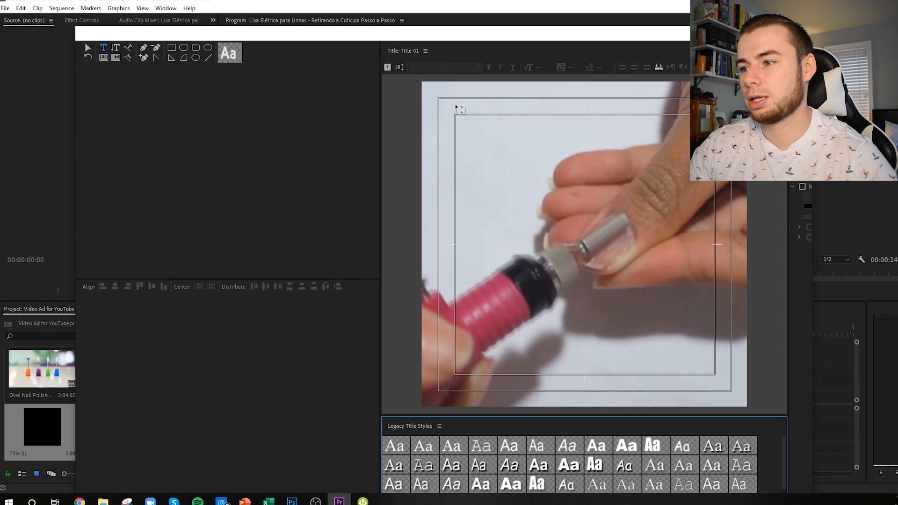
Step: Add the pasted caption "No need for the nail salon..." to the title and shift it toward the frame's left edge
{"action": "left_click", "coordinate": [468, 384]}
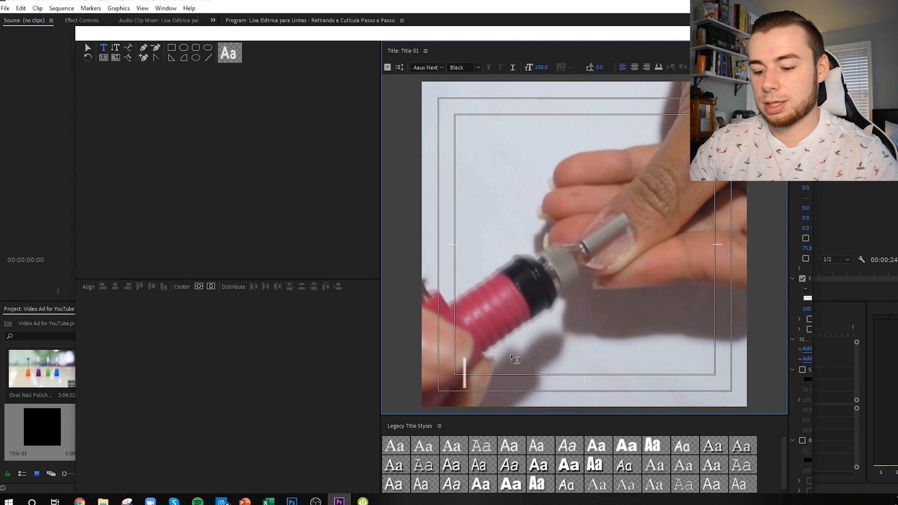
{"action": "key", "text": "ctrl+v"}
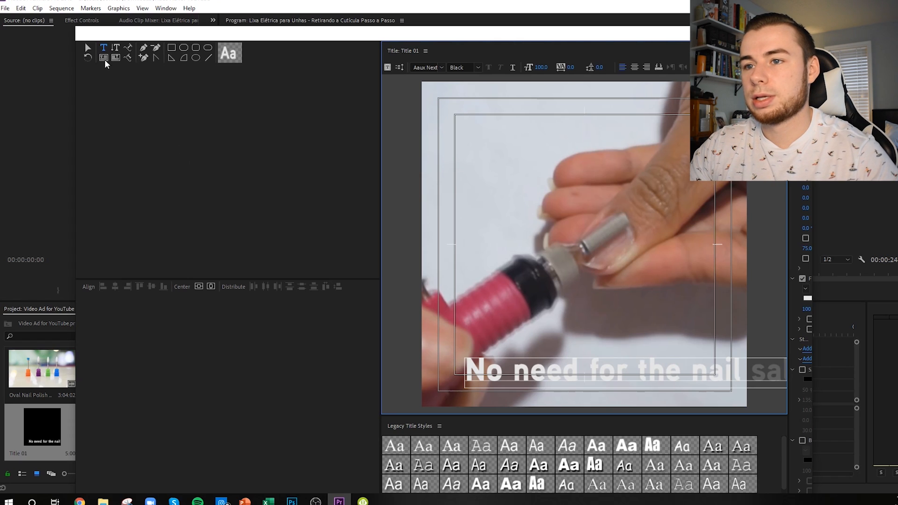
{"action": "left_click", "coordinate": [88, 48]}
{"action": "left_click_drag", "start_coordinate": [630, 365], "coordinate": [584, 369]}
Step: Set the whole caption's font size to 81 and move it down near the lower edge of the frame
{"action": "double_click", "coordinate": [585, 374]}
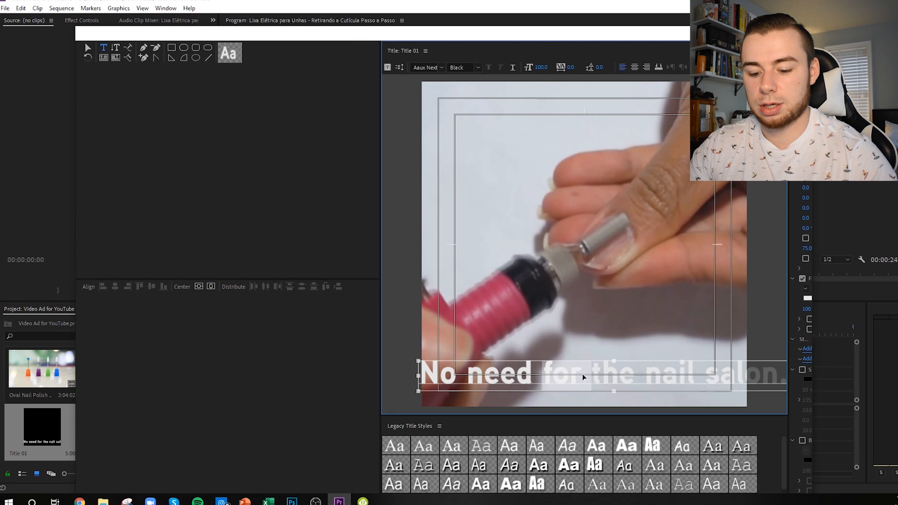
{"action": "key", "text": "ctrl+a"}
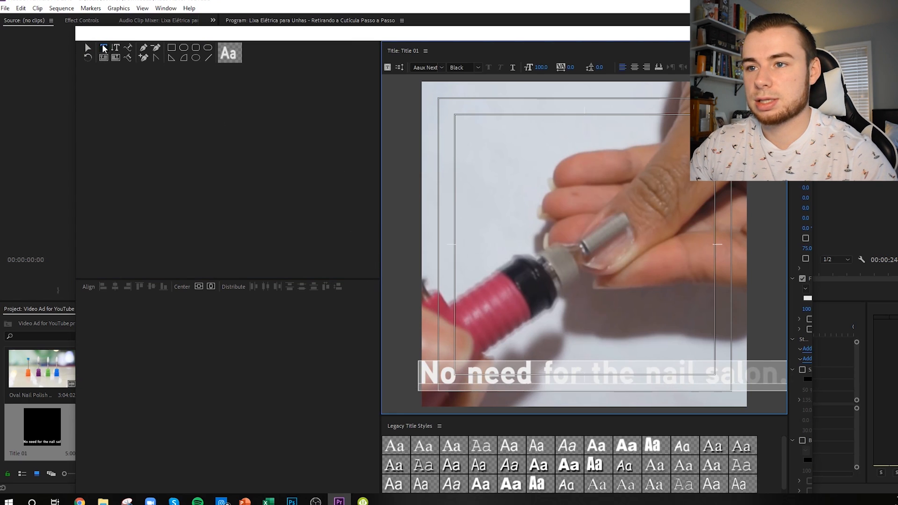
{"action": "left_click_drag", "start_coordinate": [543, 67], "coordinate": [534, 68]}
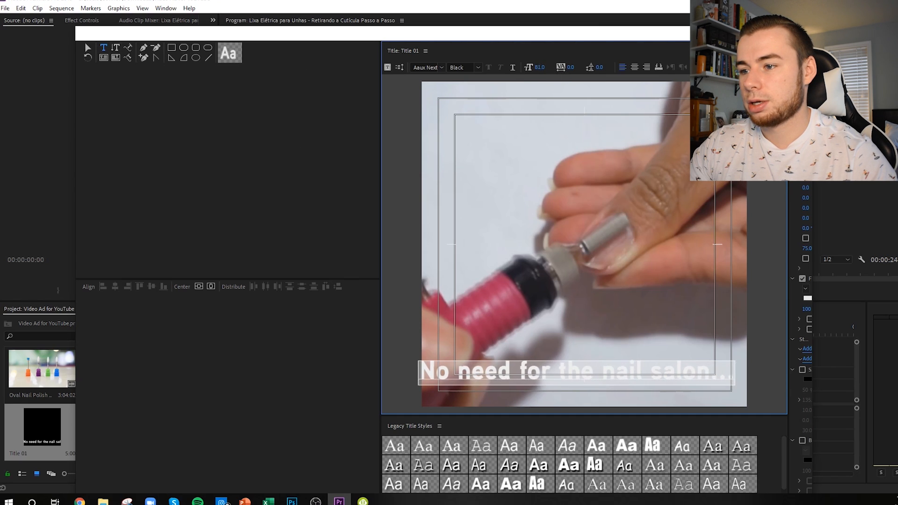
{"action": "left_click", "coordinate": [93, 47]}
{"action": "left_click_drag", "start_coordinate": [509, 361], "coordinate": [524, 385]}
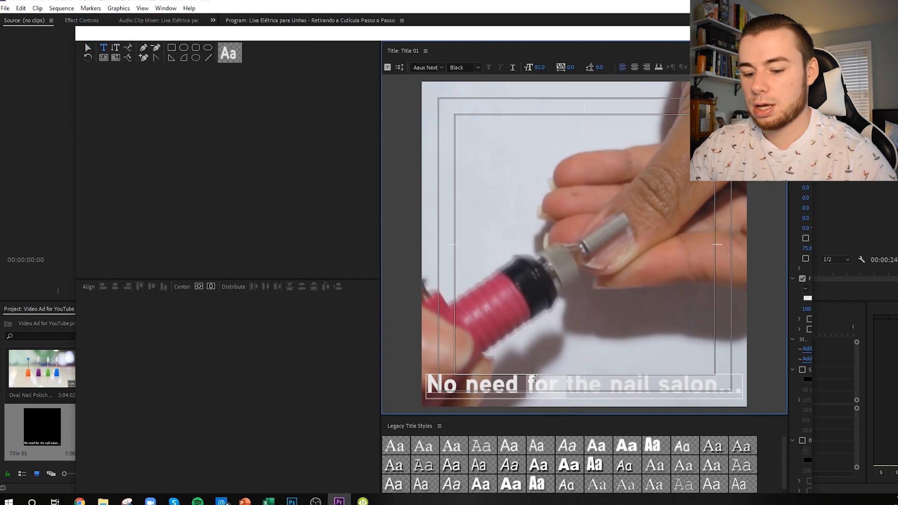
Step: Try to center the caption in the frame horizontally and vertically
{"action": "key", "text": "t"}
{"action": "left_click", "coordinate": [214, 290]}
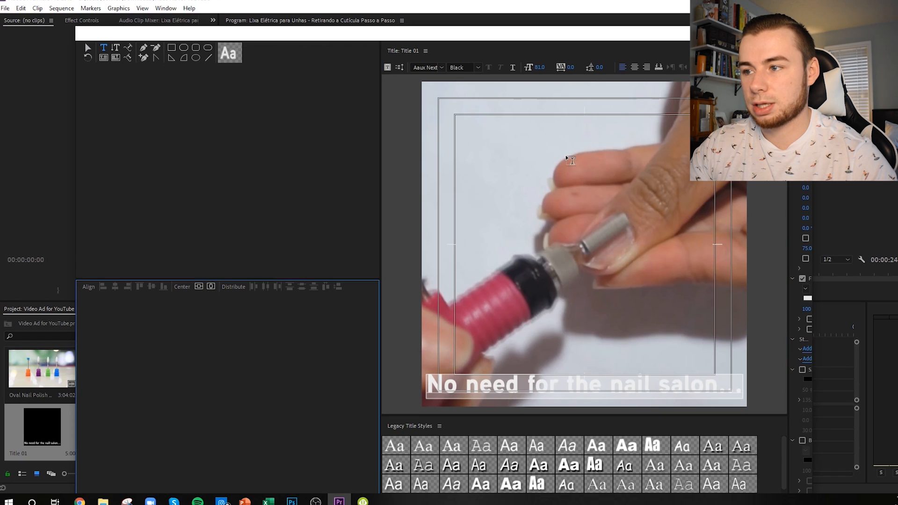
{"action": "left_click", "coordinate": [199, 287]}
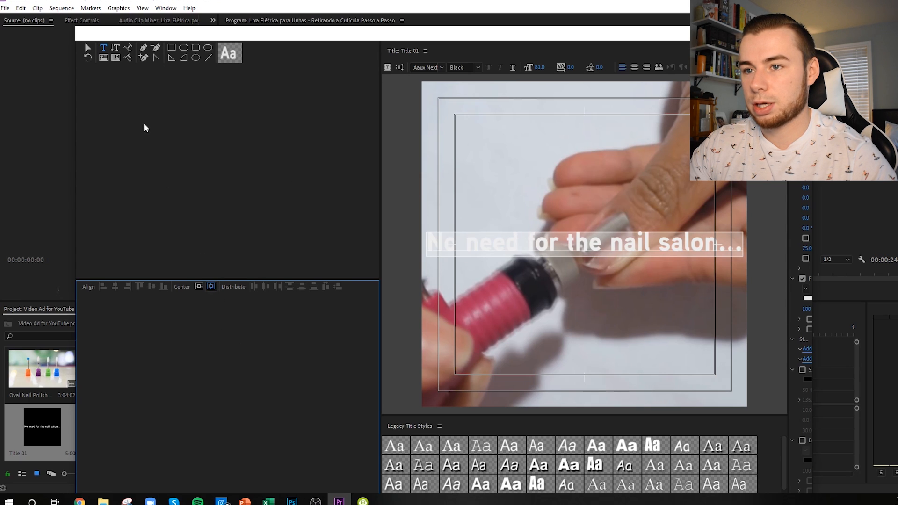
Step: Move the caption back down to the lower edge of the frame and center it horizontally
{"action": "left_click", "coordinate": [87, 49]}
{"action": "left_click_drag", "start_coordinate": [546, 249], "coordinate": [541, 393]}
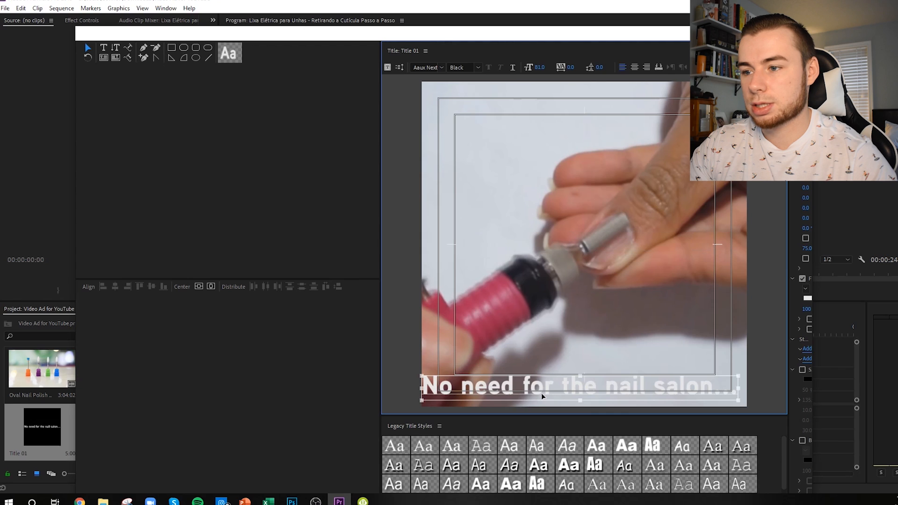
{"action": "left_click", "coordinate": [212, 286]}
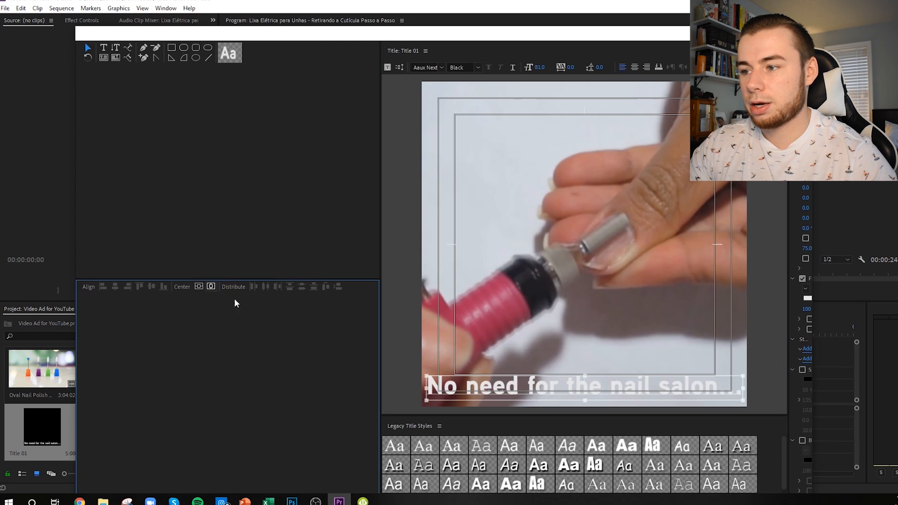
Step: Change the whole caption's font to Lato in the Black style and center it horizontally again
{"action": "double_click", "coordinate": [557, 385]}
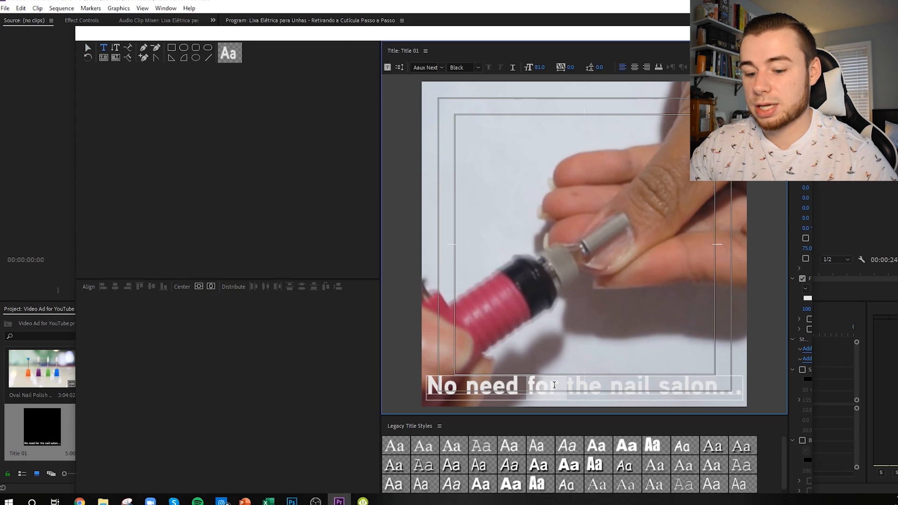
{"action": "key", "text": "ctrl+a"}
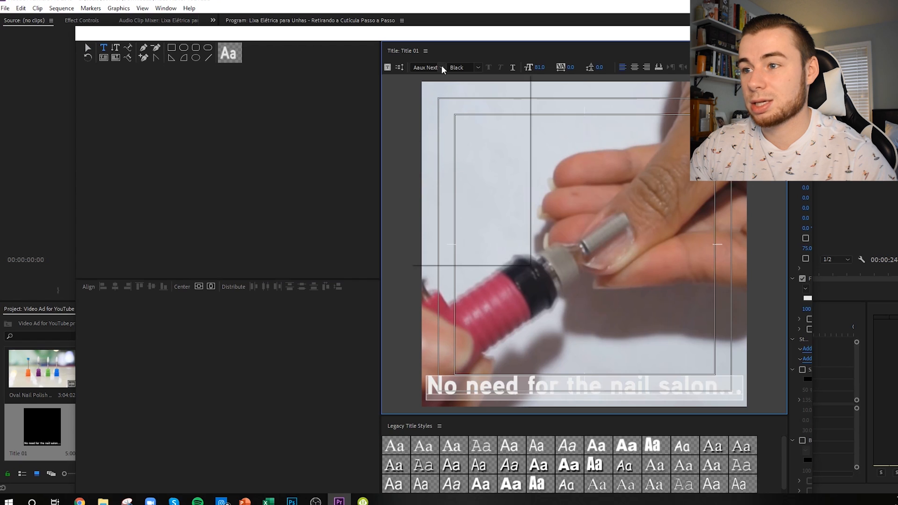
{"action": "left_click", "coordinate": [441, 68]}
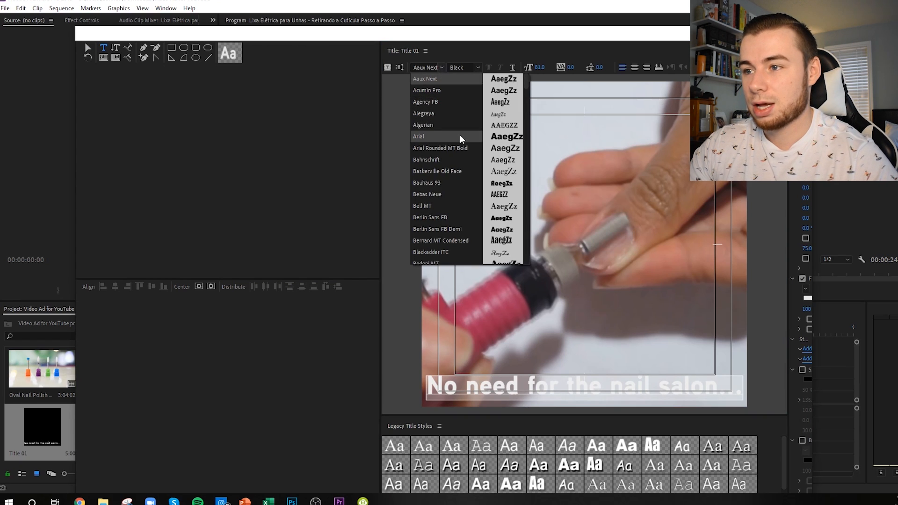
{"action": "scroll", "coordinate": [454, 139], "scroll_direction": "down", "scroll_amount": 10}
{"action": "scroll", "coordinate": [460, 146], "scroll_direction": "down", "scroll_amount": 20}
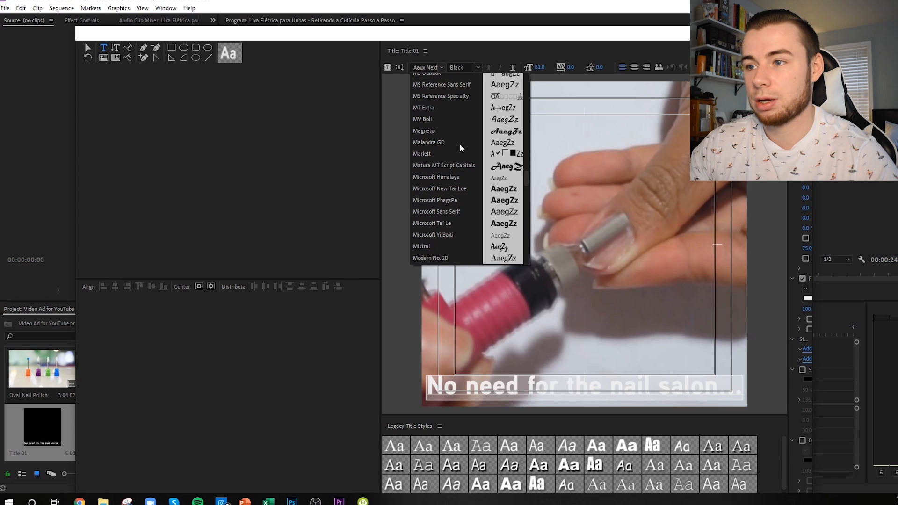
{"action": "scroll", "coordinate": [460, 146], "scroll_direction": "down", "scroll_amount": 4}
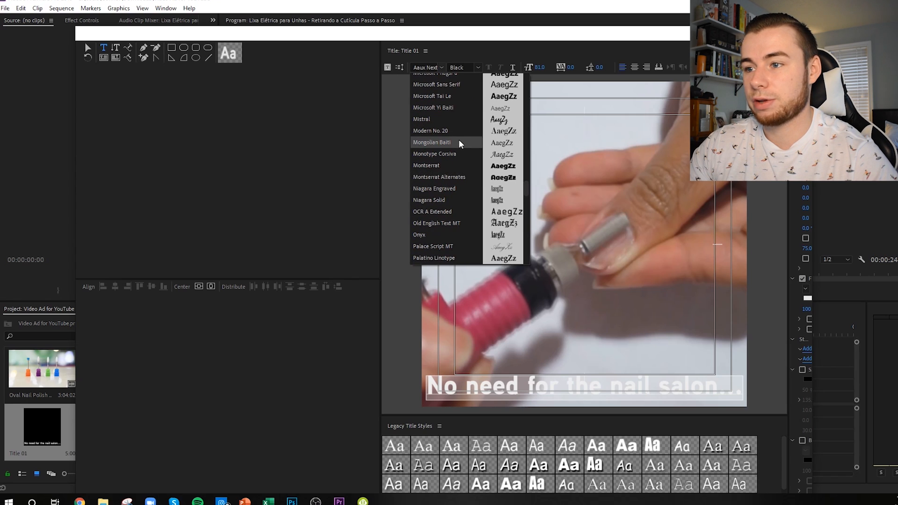
{"action": "scroll", "coordinate": [459, 142], "scroll_direction": "up", "scroll_amount": 5}
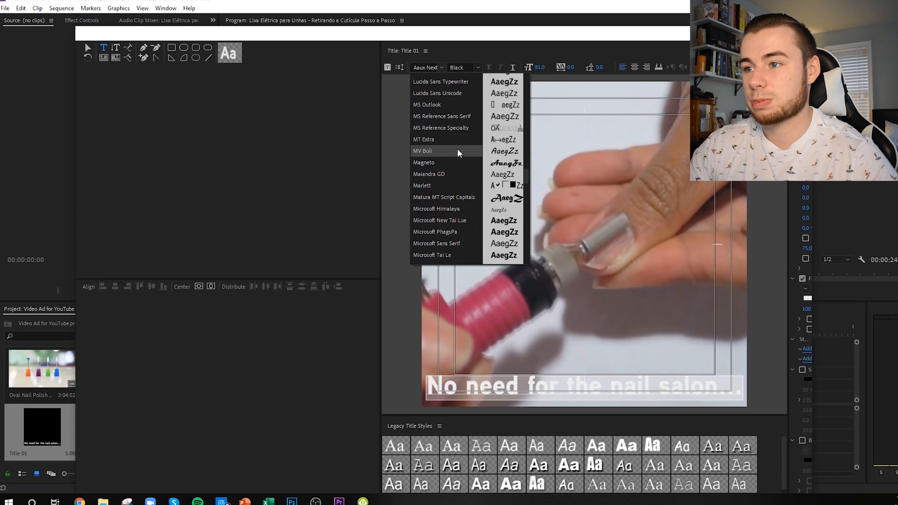
{"action": "scroll", "coordinate": [453, 189], "scroll_direction": "up", "scroll_amount": 5}
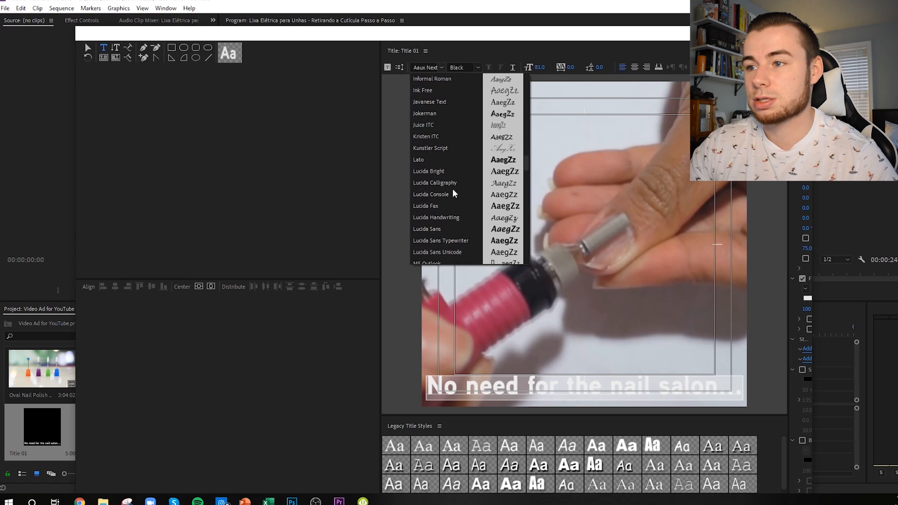
{"action": "left_click", "coordinate": [440, 160]}
{"action": "left_click", "coordinate": [463, 67]}
{"action": "left_click", "coordinate": [478, 79]}
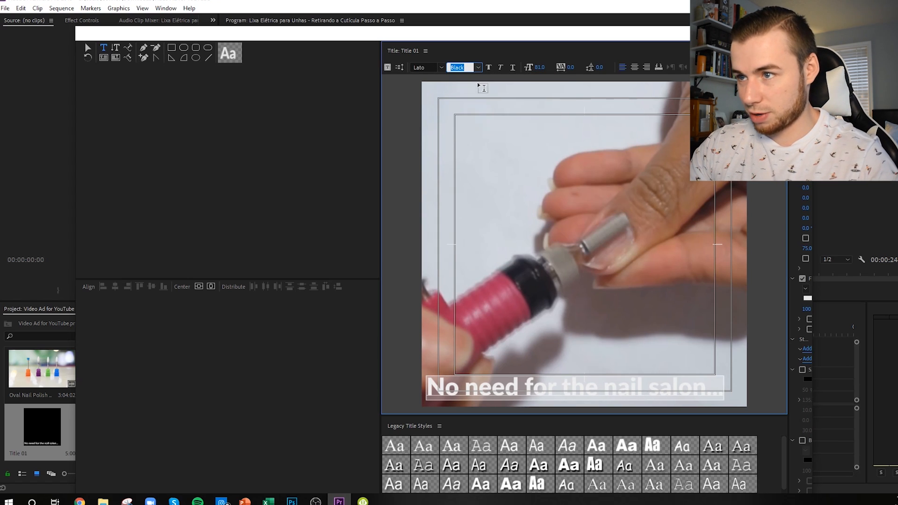
{"action": "left_click", "coordinate": [211, 286]}
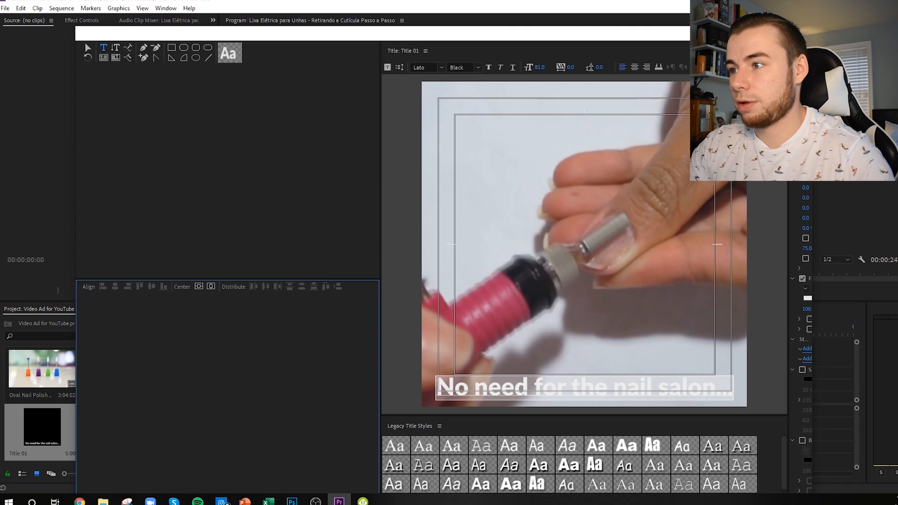
Step: Set the caption's fill color to white (FFFFFF), turn on its shadow, and close the title editor
{"action": "left_click_drag", "start_coordinate": [789, 169], "coordinate": [764, 168]}
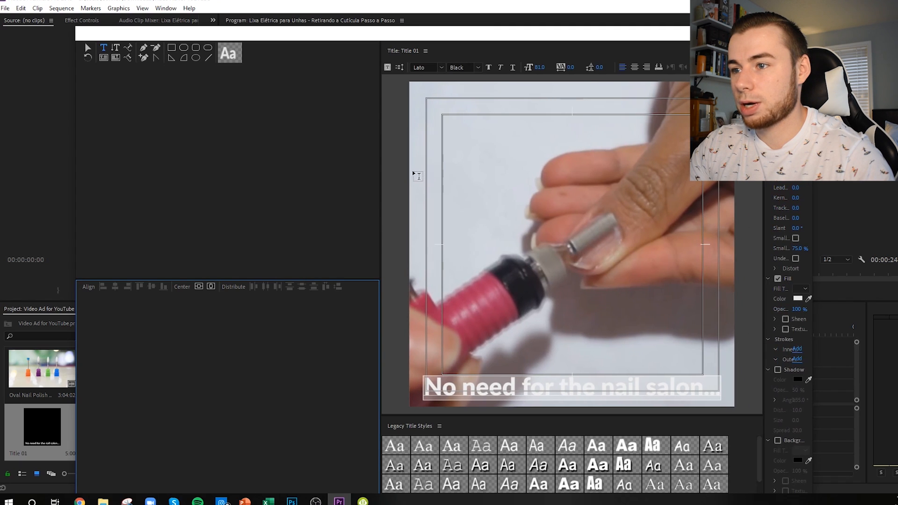
{"action": "left_click_drag", "start_coordinate": [381, 160], "coordinate": [291, 159]}
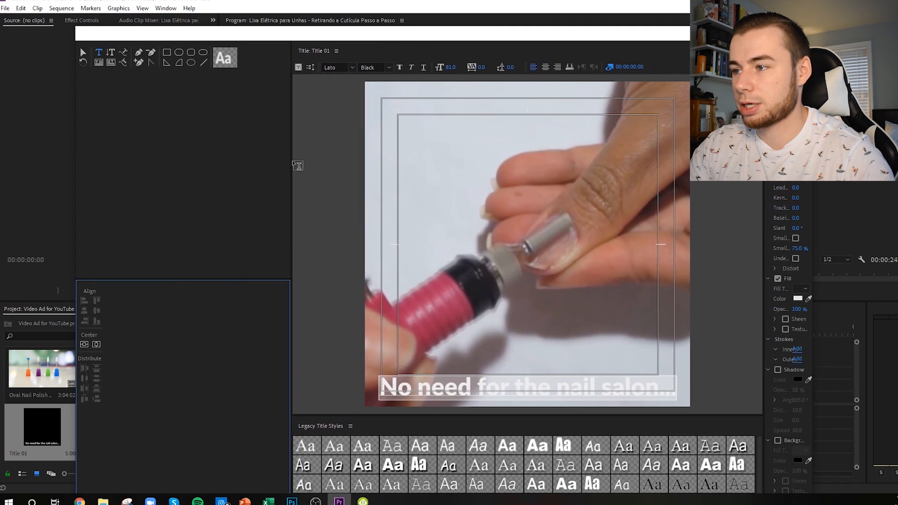
{"action": "left_click", "coordinate": [801, 296]}
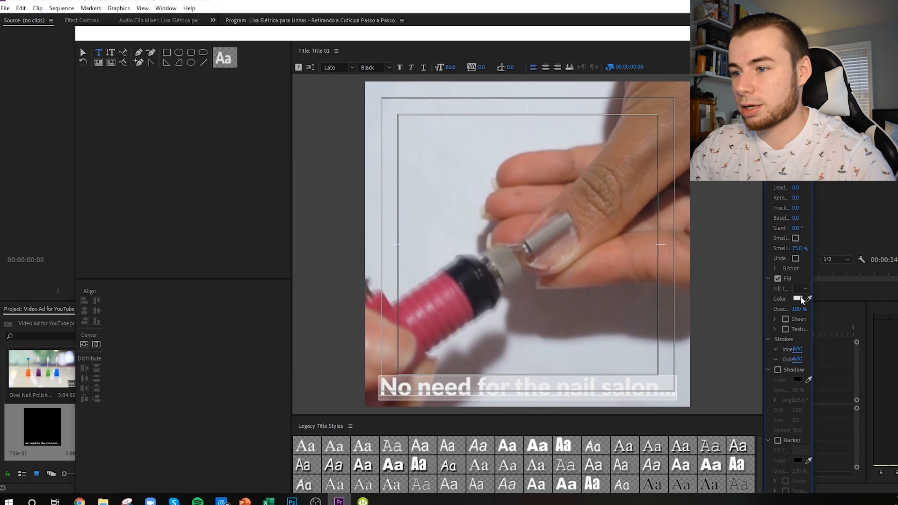
{"action": "left_click", "coordinate": [798, 299]}
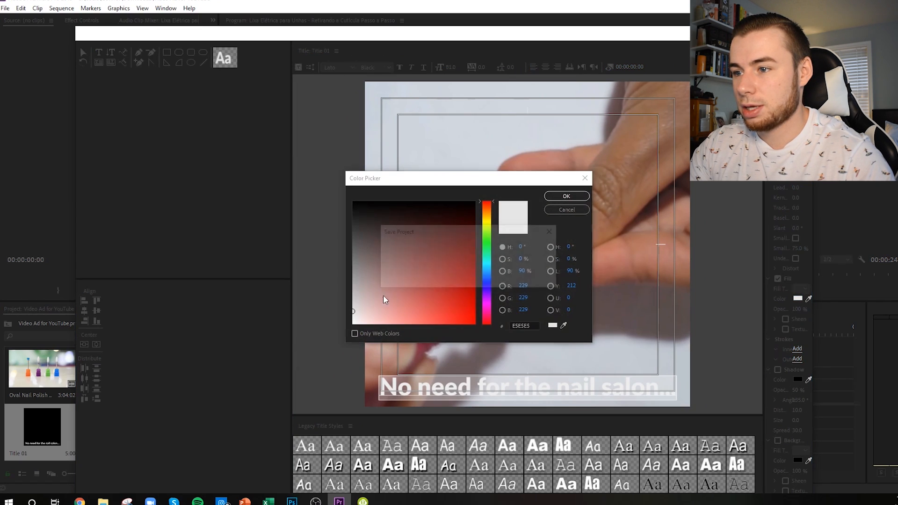
{"action": "left_click_drag", "start_coordinate": [383, 304], "coordinate": [303, 339]}
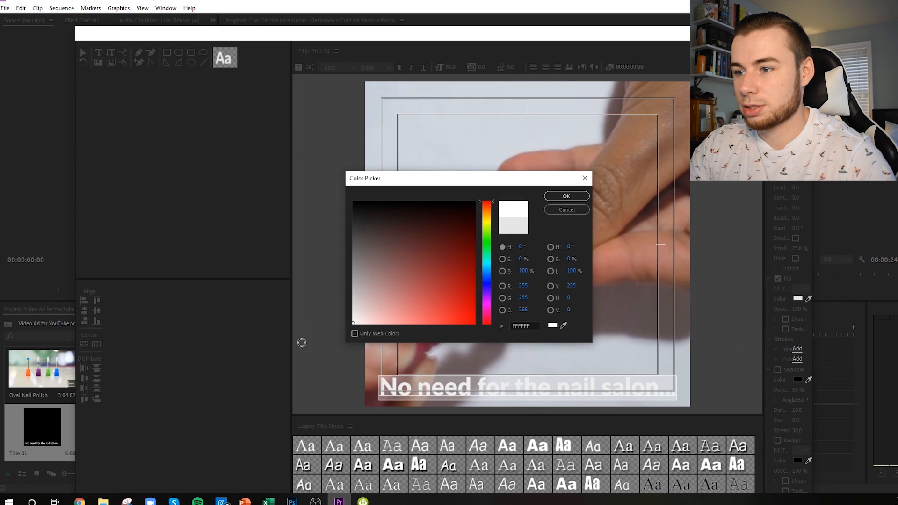
{"action": "left_click", "coordinate": [582, 197]}
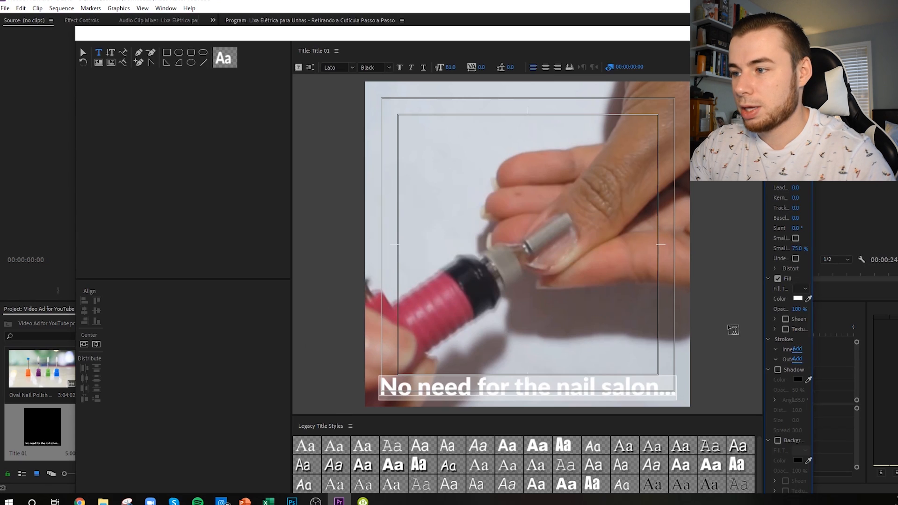
{"action": "left_click", "coordinate": [778, 369]}
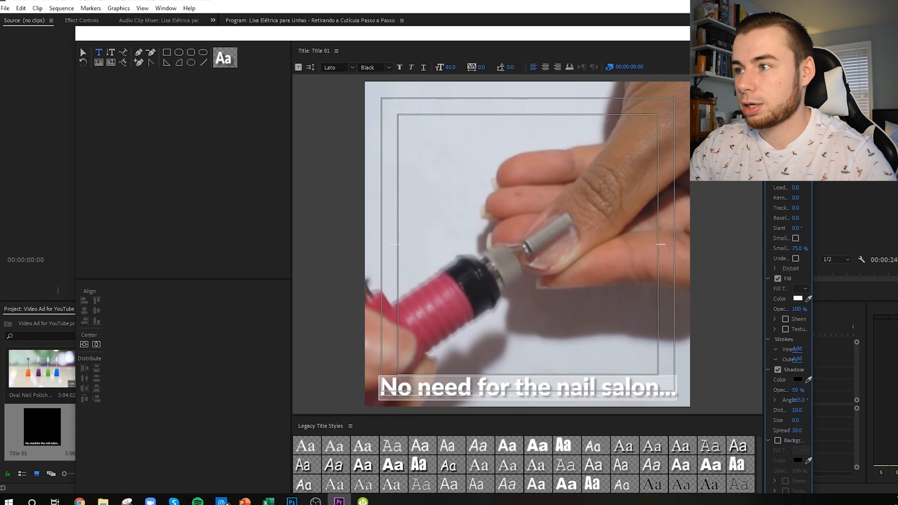
{"action": "left_click", "coordinate": [802, 33]}
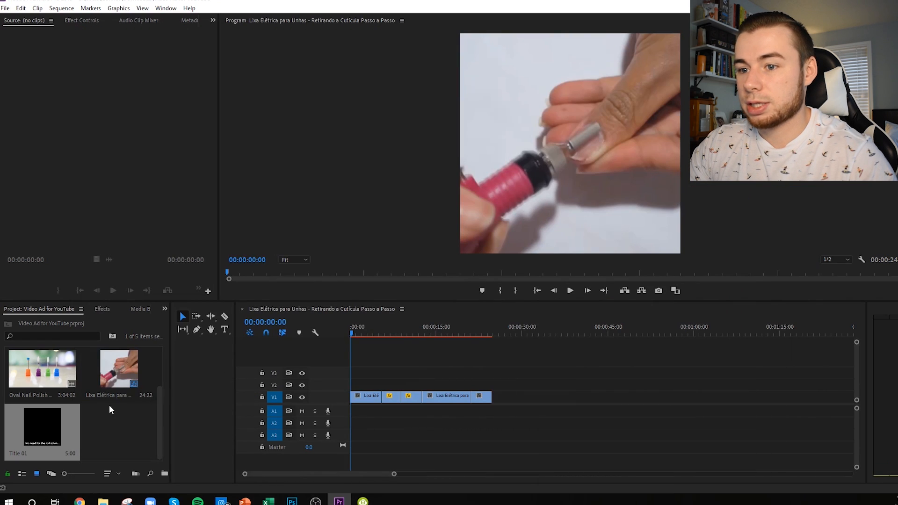
Step: Place Title 01 on V2 at the sequence start and extend it to the end of the first clip
{"action": "left_click_drag", "start_coordinate": [48, 420], "coordinate": [338, 383]}
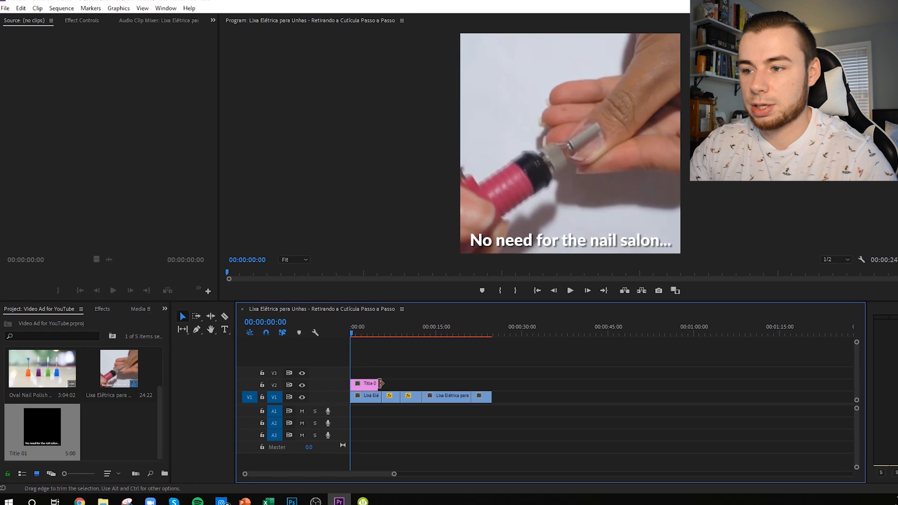
{"action": "scroll", "coordinate": [376, 383], "scroll_direction": "up", "scroll_amount": 3}
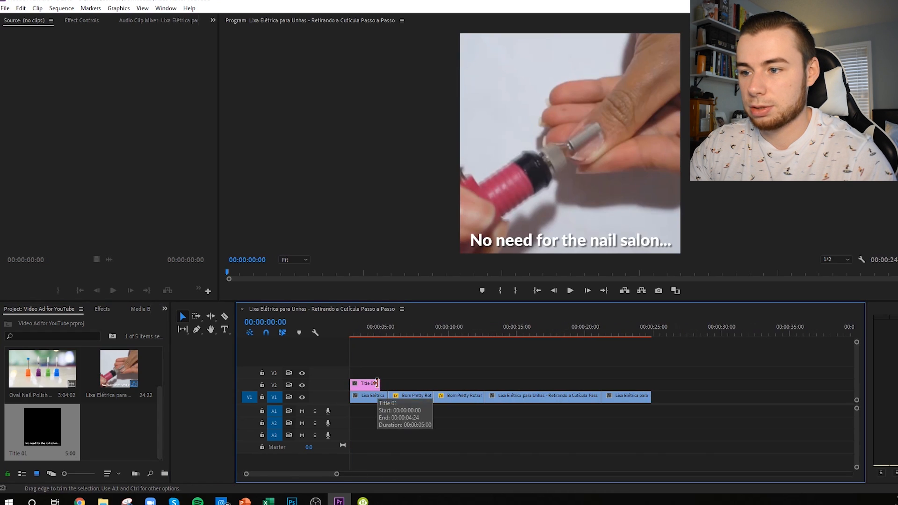
{"action": "left_click_drag", "start_coordinate": [377, 384], "coordinate": [387, 384]}
{"action": "left_click_drag", "start_coordinate": [378, 323], "coordinate": [325, 320]}
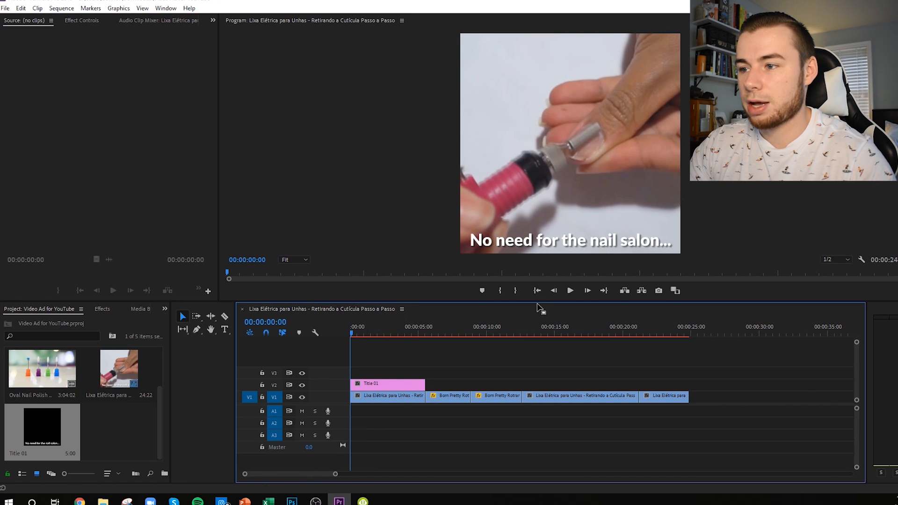
Step: Play the sequence from the start to review the first caption, and park the playhead at 00:00:06:06 in the second clip
{"action": "left_click", "coordinate": [571, 291]}
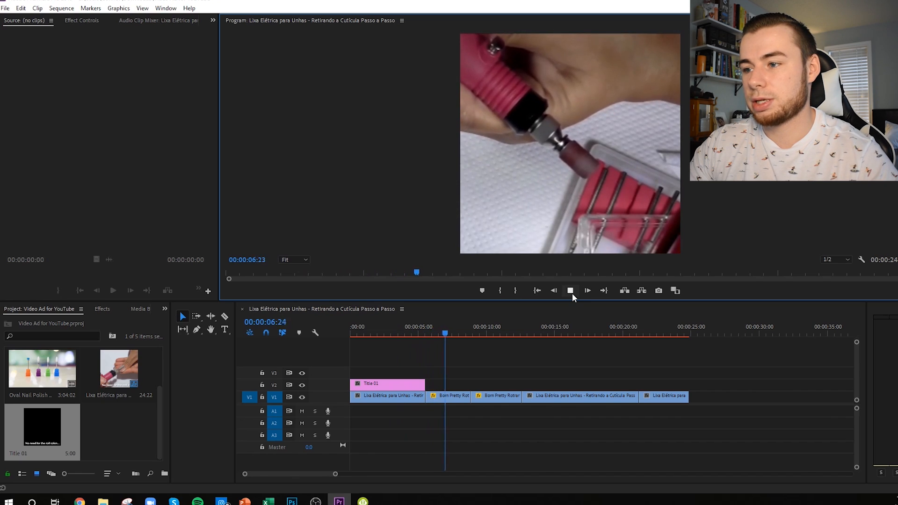
{"action": "left_click", "coordinate": [571, 291]}
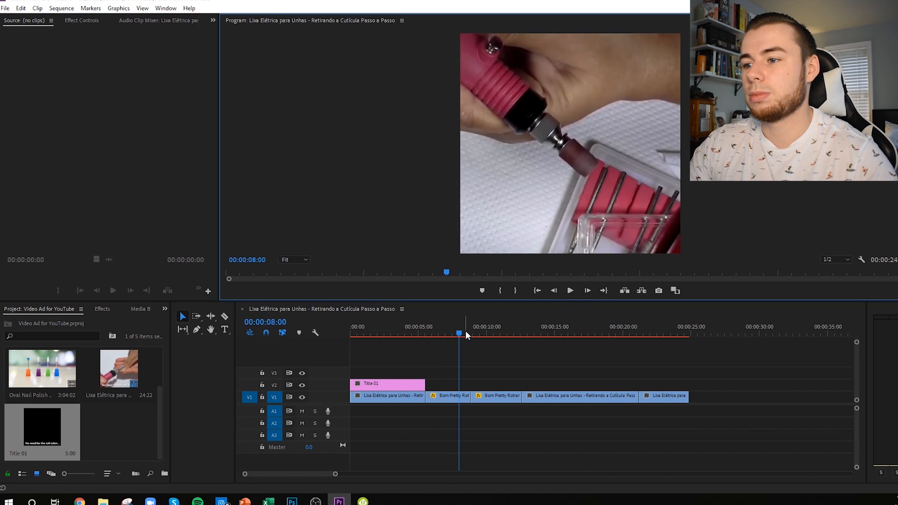
{"action": "left_click_drag", "start_coordinate": [462, 333], "coordinate": [435, 348]}
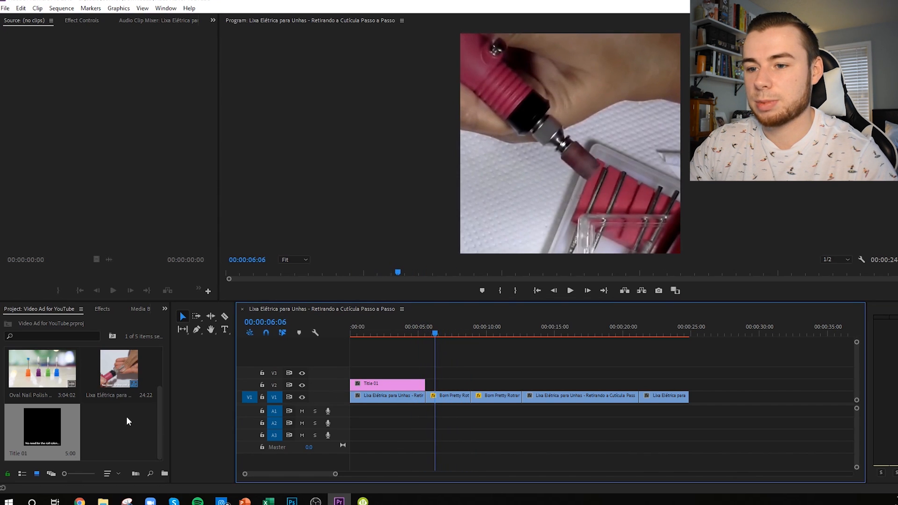
Step: Duplicate Title 01 and replace the copy's caption text with "Get perfect nails for half the price"
{"action": "right_click", "coordinate": [56, 421]}
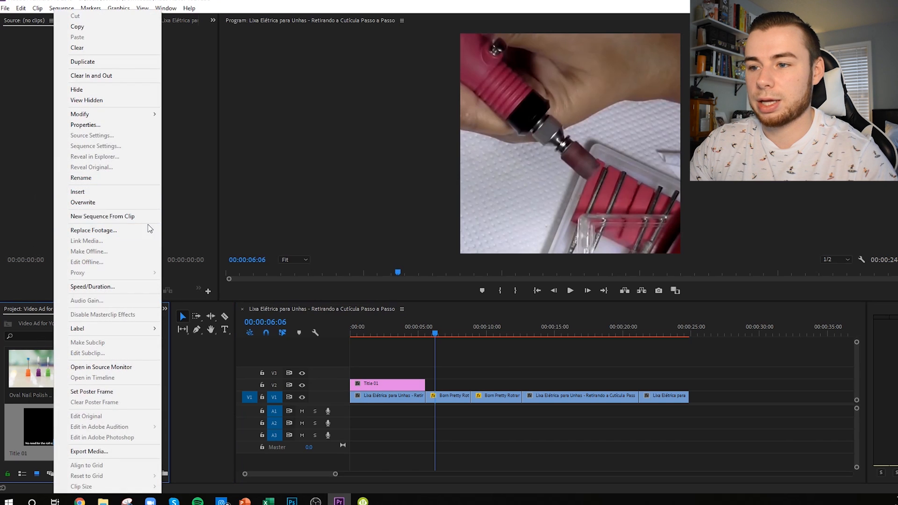
{"action": "left_click", "coordinate": [89, 62]}
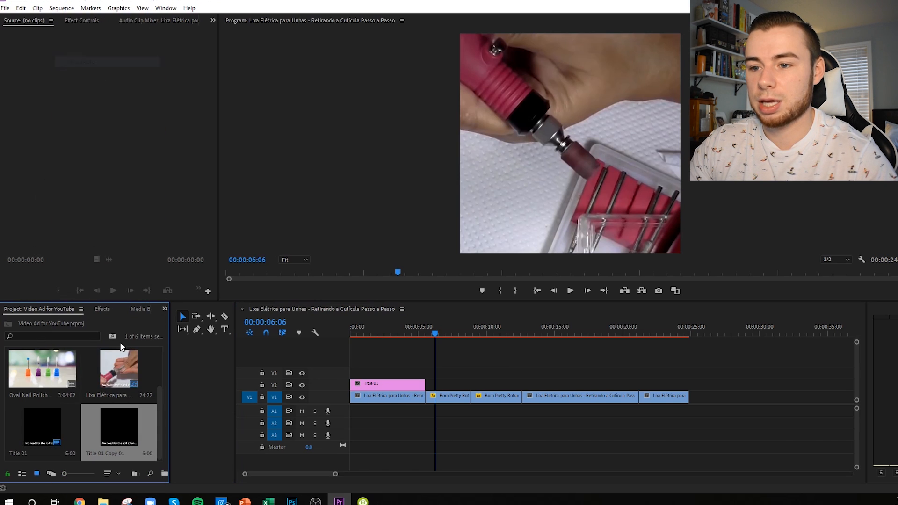
{"action": "double_click", "coordinate": [131, 430]}
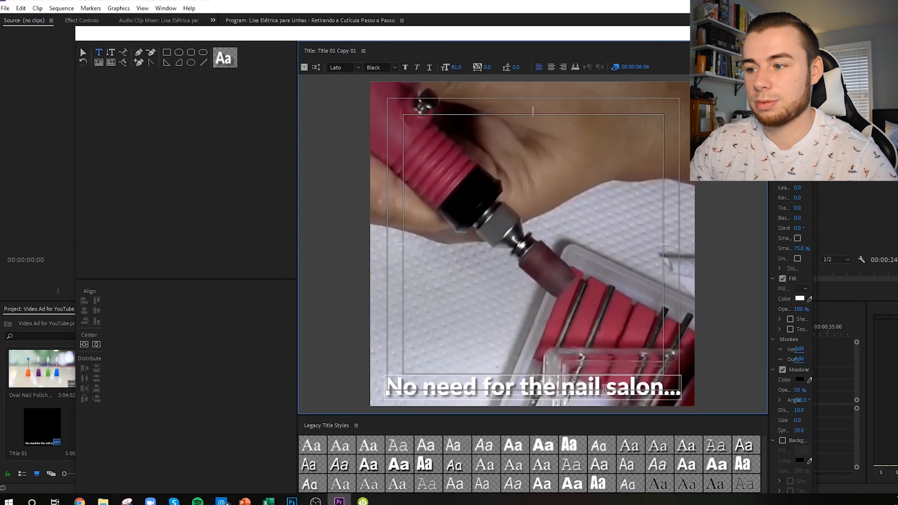
{"action": "left_click_drag", "start_coordinate": [522, 386], "coordinate": [402, 386]}
{"action": "key", "text": "BackSpace"}
{"action": "type", "text": "Get perfect nails for"}
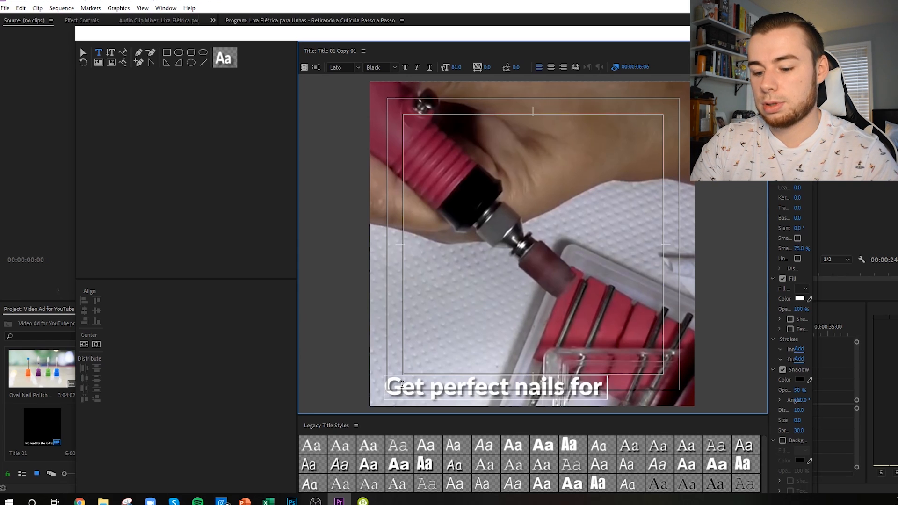
{"action": "type", "text": " half the price"}
Step: Move the two-line caption up into the frame, add an exclamation mark at its end, and align it with the left safe margin
{"action": "left_click", "coordinate": [83, 52]}
{"action": "left_click_drag", "start_coordinate": [546, 385], "coordinate": [538, 354]}
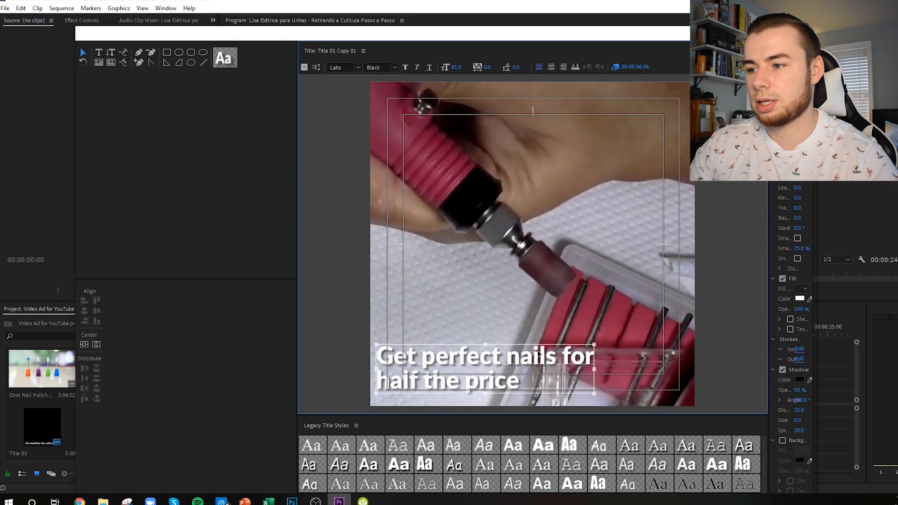
{"action": "double_click", "coordinate": [522, 377]}
{"action": "double_click", "coordinate": [519, 378]}
{"action": "type", "text": "!"}
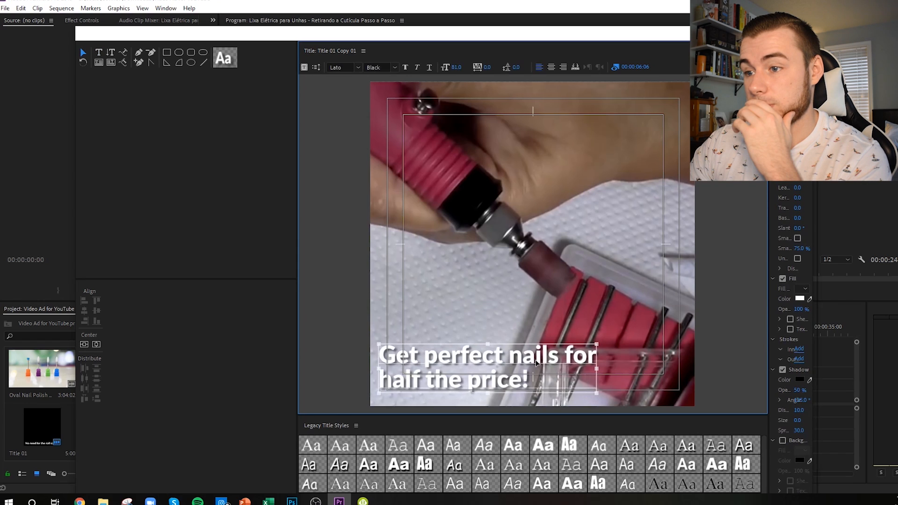
{"action": "left_click_drag", "start_coordinate": [536, 362], "coordinate": [542, 364]}
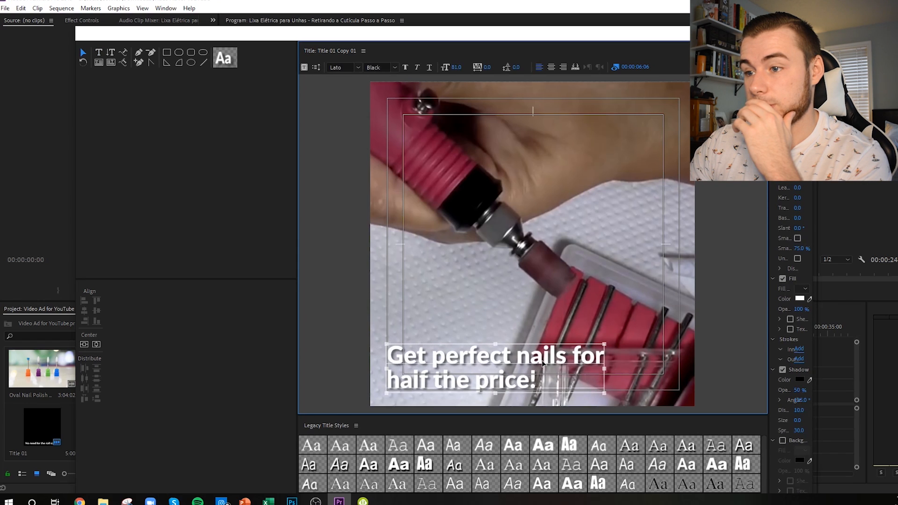
{"action": "left_click", "coordinate": [645, 331]}
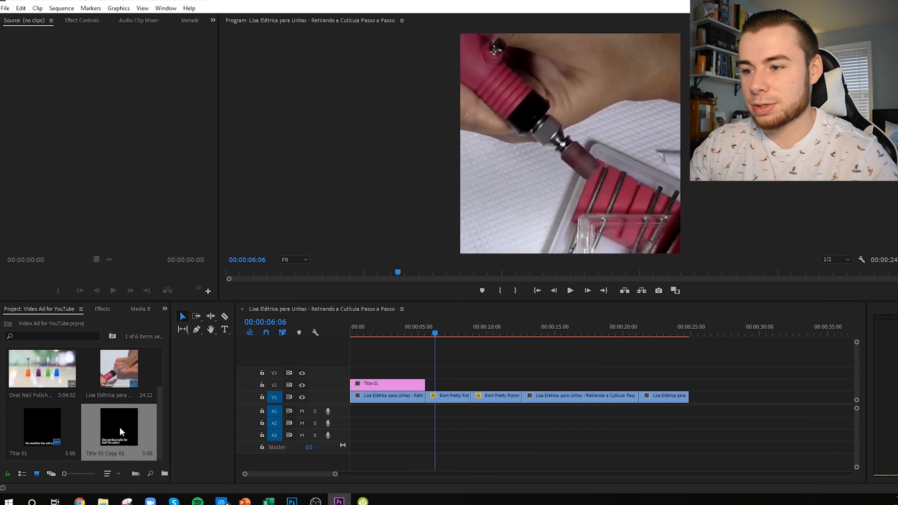
Step: Place Title 01 Copy 01 on V2 directly after Title 01, ending at 00:00:07:01, and play back the caption change
{"action": "left_click_drag", "start_coordinate": [119, 428], "coordinate": [444, 377]}
{"action": "left_click", "coordinate": [395, 336]}
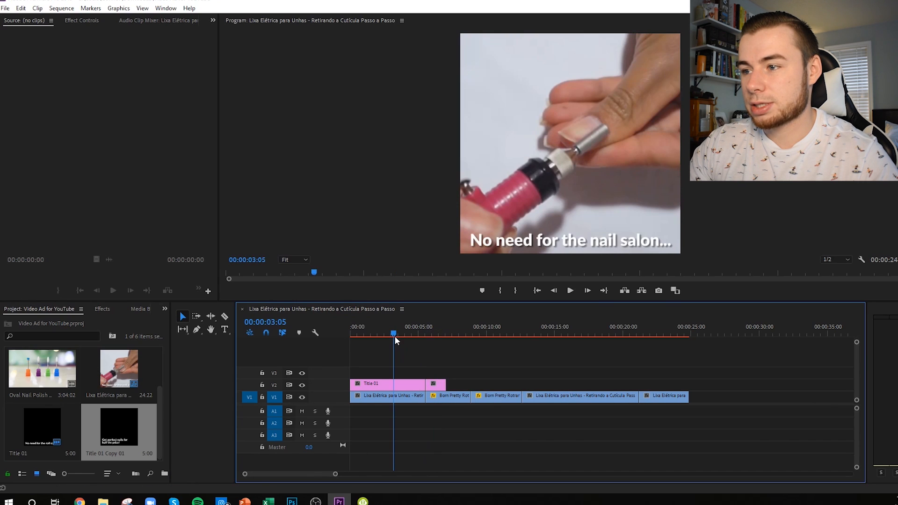
{"action": "left_click", "coordinate": [570, 290]}
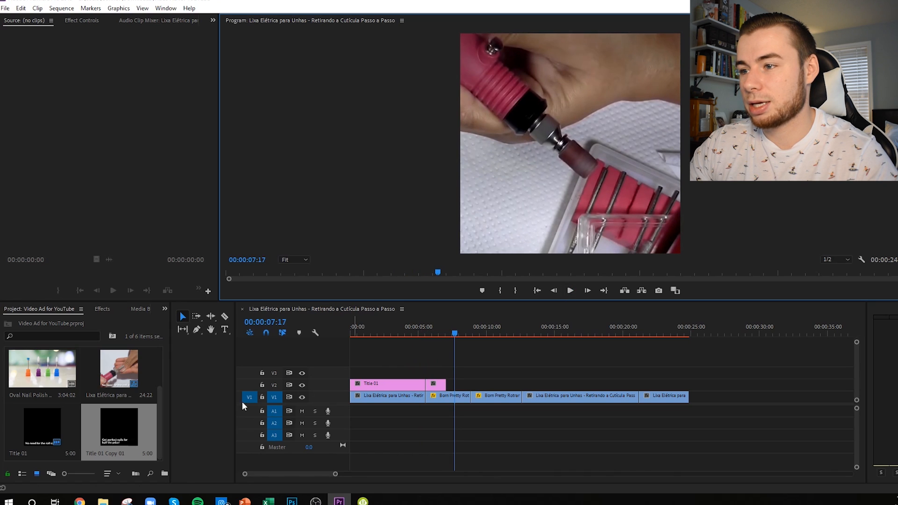
{"action": "mouse_move", "coordinate": [455, 329]}
{"action": "left_mouse_down"}
{"action": "mouse_move", "coordinate": [514, 336]}
{"action": "mouse_move", "coordinate": [440, 340]}
{"action": "mouse_move", "coordinate": [447, 344]}
{"action": "left_mouse_up"}
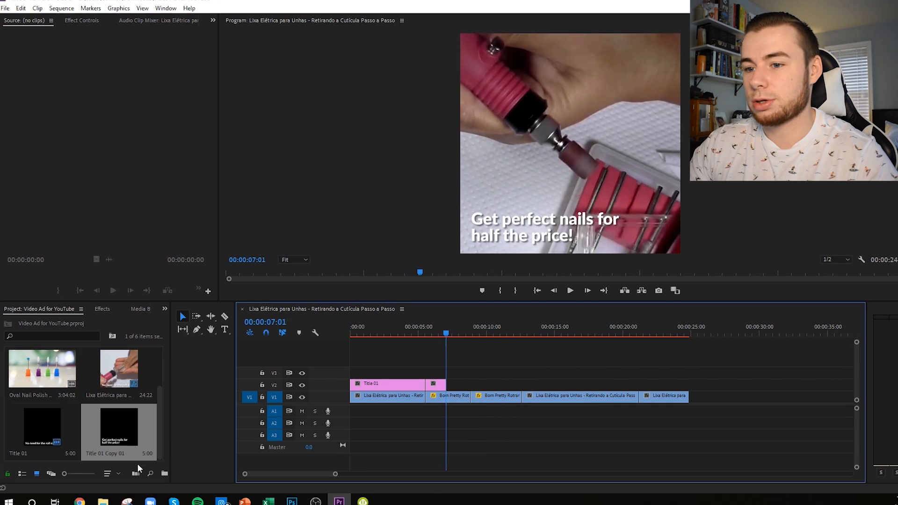
Step: Duplicate Title 01 Copy 01 and open the copy's caption text for editing
{"action": "right_click", "coordinate": [113, 428]}
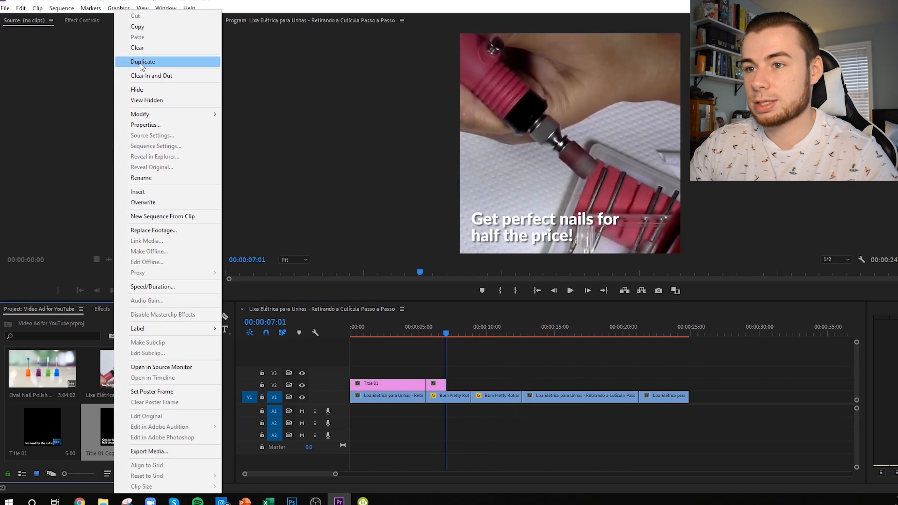
{"action": "left_click", "coordinate": [139, 61]}
{"action": "left_click", "coordinate": [525, 356]}
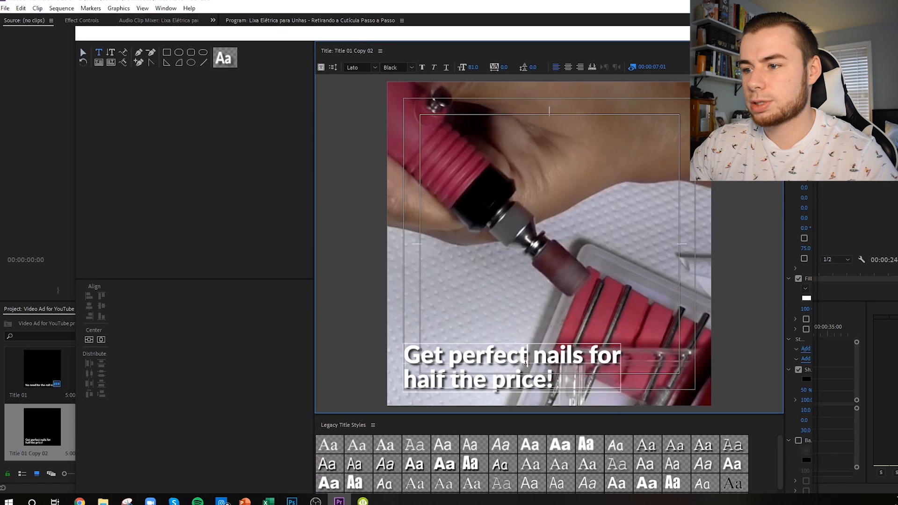
{"action": "double_click", "coordinate": [525, 356]}
{"action": "left_click", "coordinate": [429, 363]}
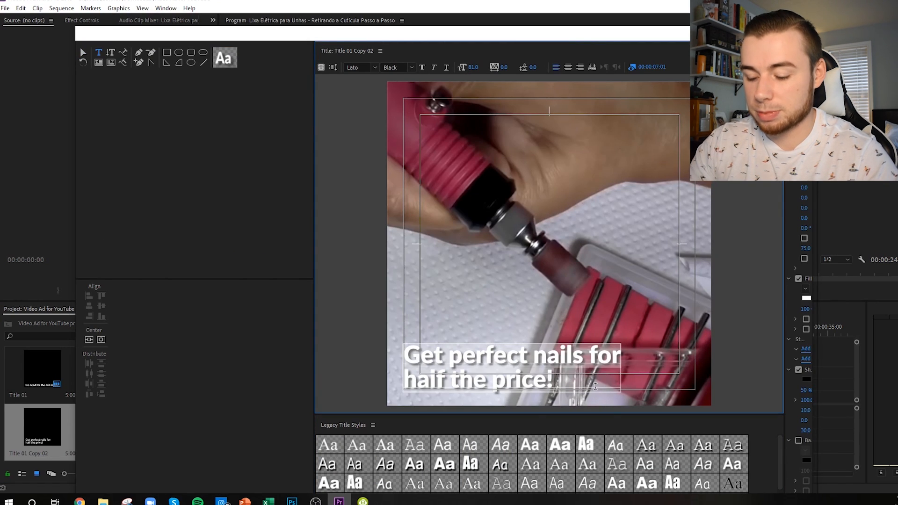
Step: Replace the caption text with "This DIY Tool easily gives you salon-quality nails"
{"action": "type", "text": "This"}
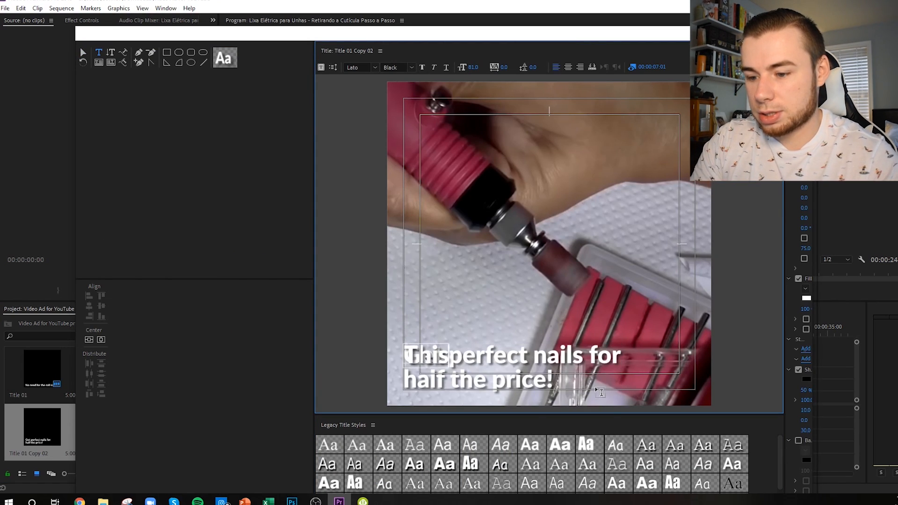
{"action": "type", "text": " p"}
{"action": "type", "text": "IY Tool gives you"}
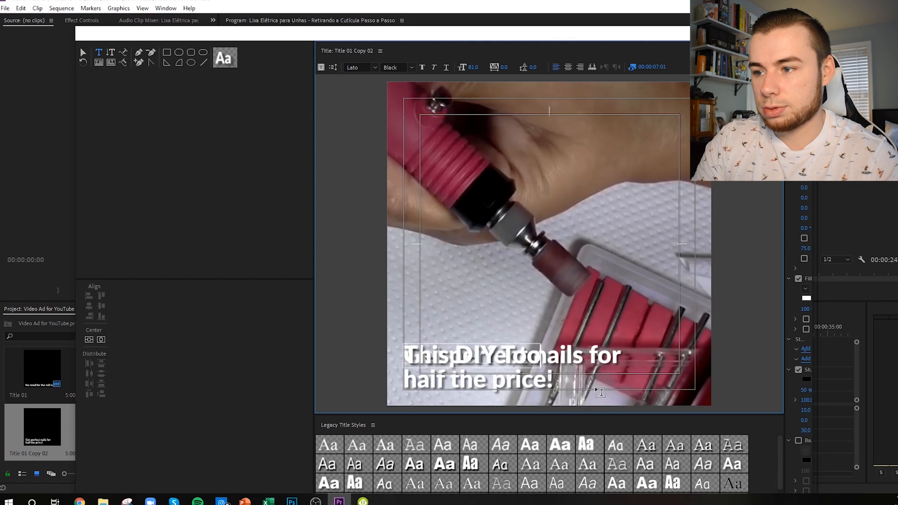
{"action": "type", "text": " salon"}
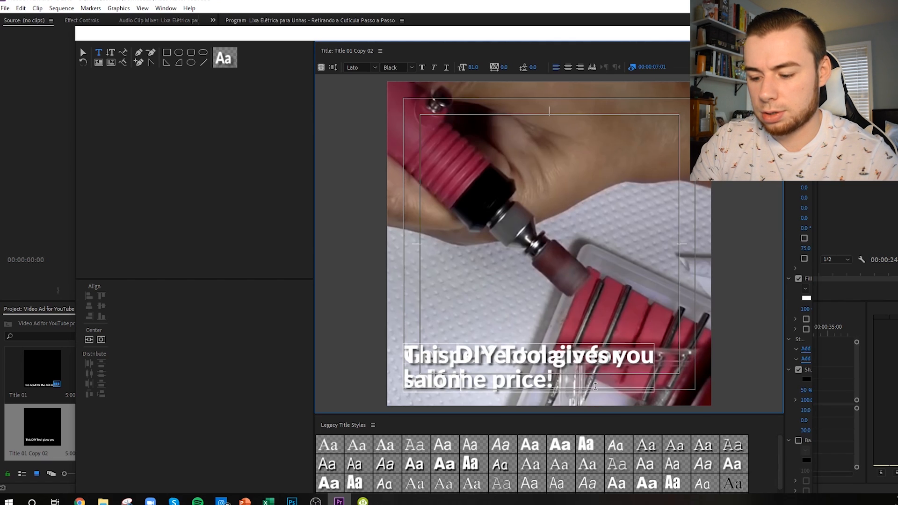
{"action": "type", "text": "-quality nails easi"}
{"action": "key", "text": "BackSpace"}
{"action": "key", "text": "BackSpace"}
{"action": "key", "text": "BackSpace"}
{"action": "key", "text": "BackSpace"}
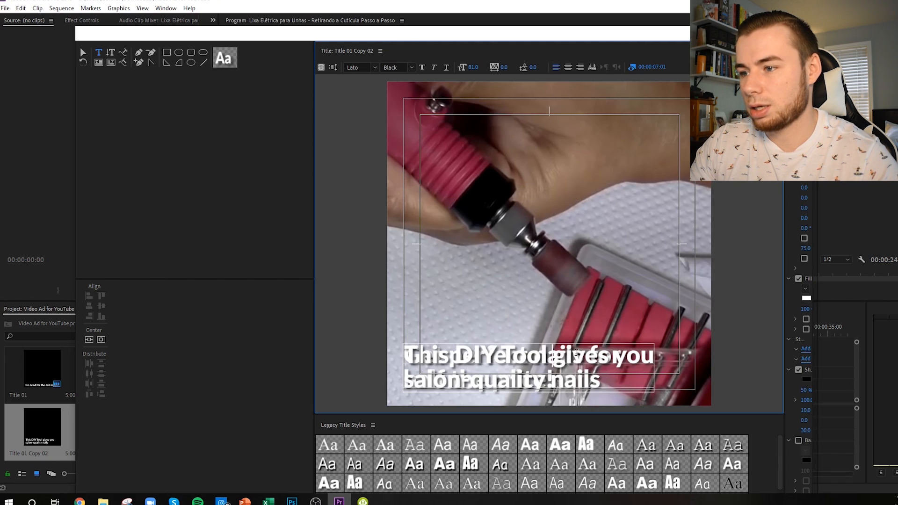
{"action": "type", "text": "easily"}
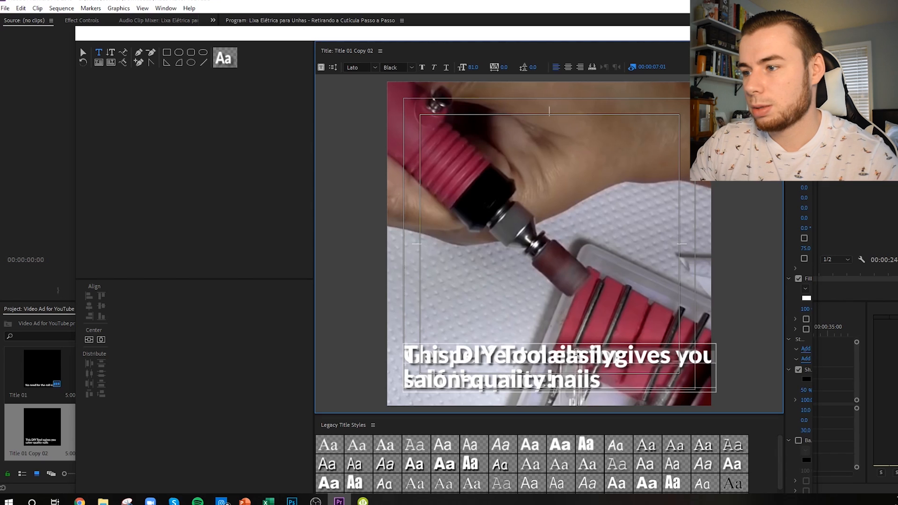
Step: Move the caption slightly left and down so its full width fits the frame, and close the title editor
{"action": "left_click", "coordinate": [83, 53]}
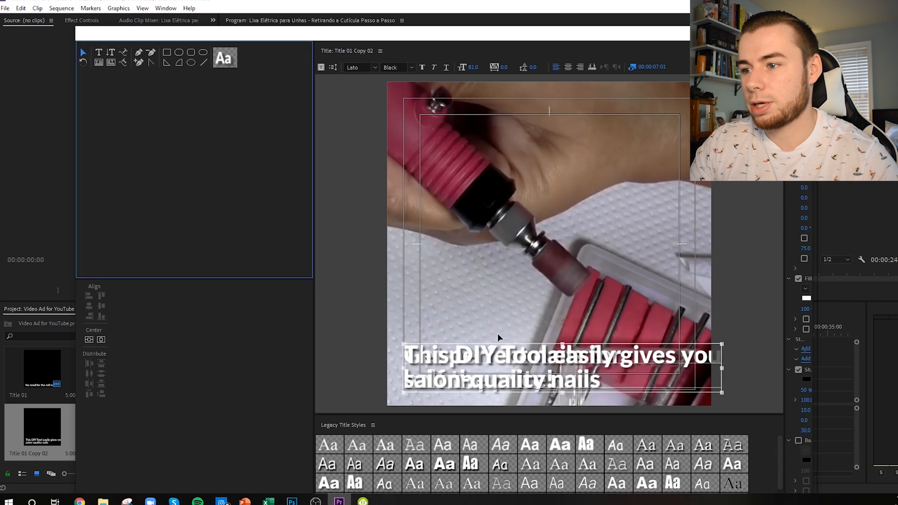
{"action": "left_click_drag", "start_coordinate": [543, 357], "coordinate": [530, 361]}
{"action": "double_click", "coordinate": [551, 354]}
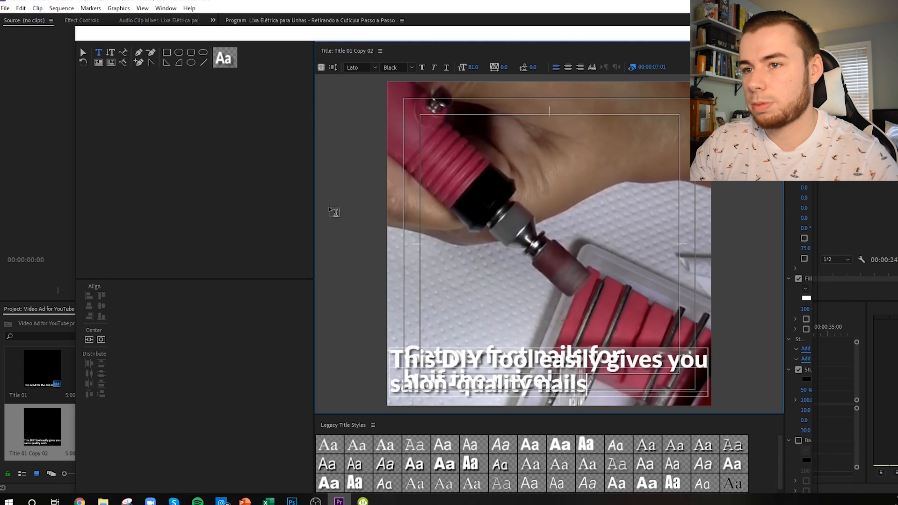
{"action": "left_click", "coordinate": [85, 53]}
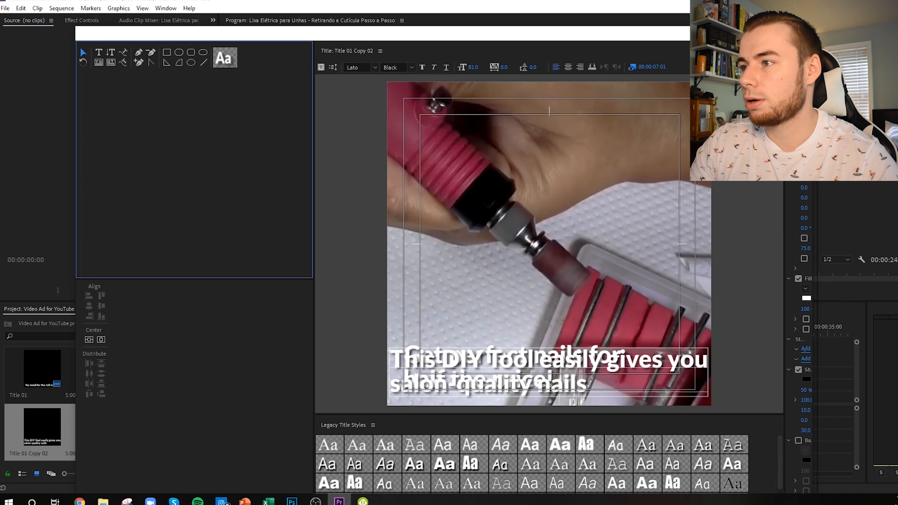
{"action": "left_click", "coordinate": [803, 33]}
Step: Place Title 01 Copy 02 on V2 after Title 01 Copy 01, trim it to the second clip's end, and move the playhead to 00:00:10:00
{"action": "left_click_drag", "start_coordinate": [42, 427], "coordinate": [451, 387]}
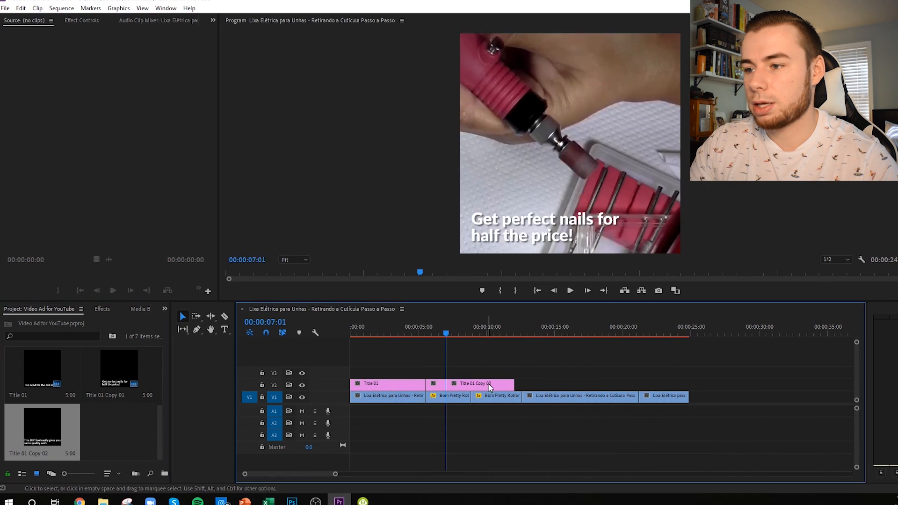
{"action": "left_click_drag", "start_coordinate": [514, 384], "coordinate": [470, 385]}
{"action": "left_click_drag", "start_coordinate": [471, 335], "coordinate": [487, 358]}
Step: Duplicate Title 01 Copy 02 and open the copy in the title editor
{"action": "right_click", "coordinate": [115, 422]}
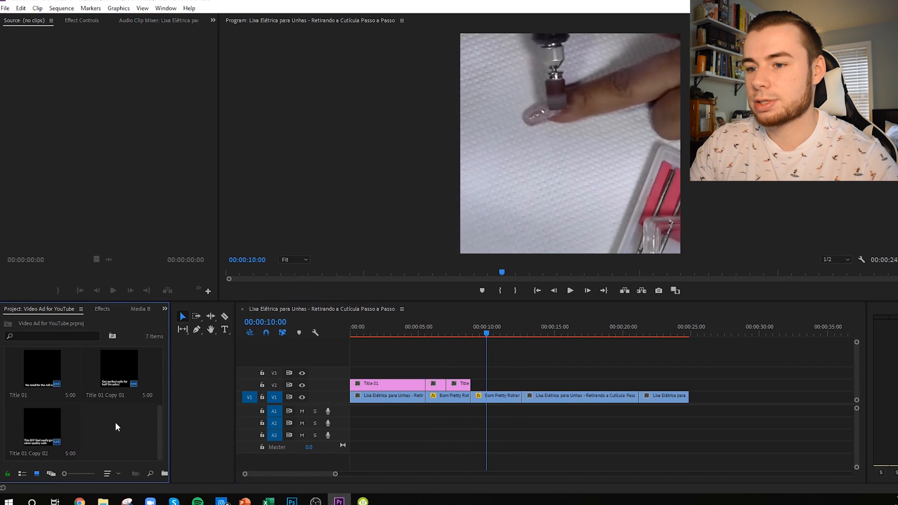
{"action": "left_click", "coordinate": [91, 437]}
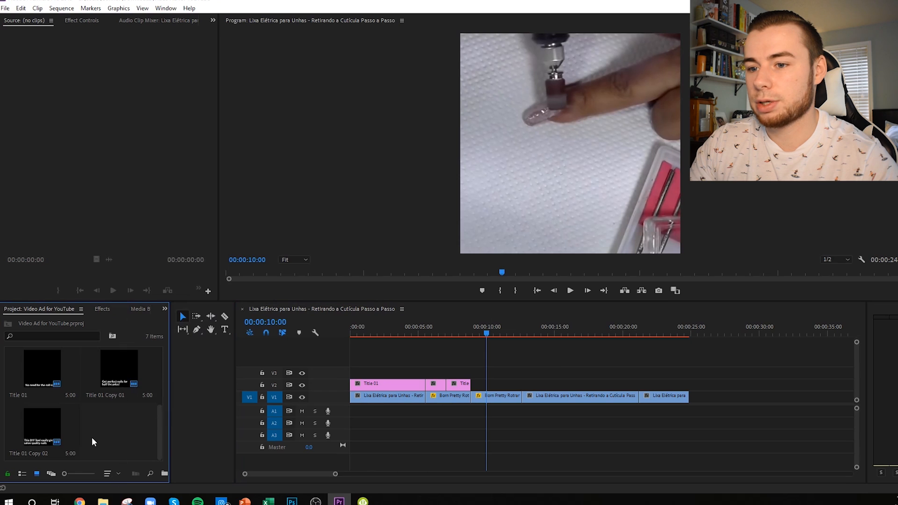
{"action": "left_click", "coordinate": [45, 423]}
{"action": "right_click", "coordinate": [42, 422]}
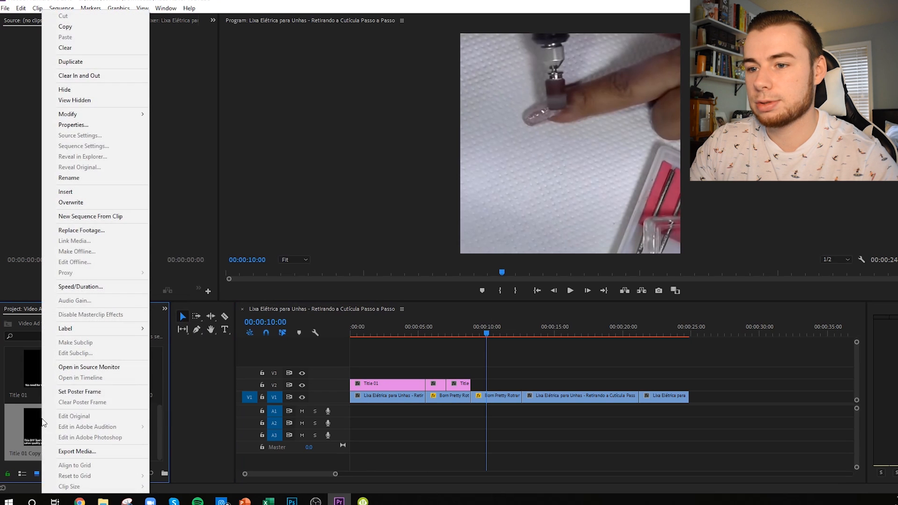
{"action": "left_click", "coordinate": [80, 63]}
{"action": "double_click", "coordinate": [114, 430]}
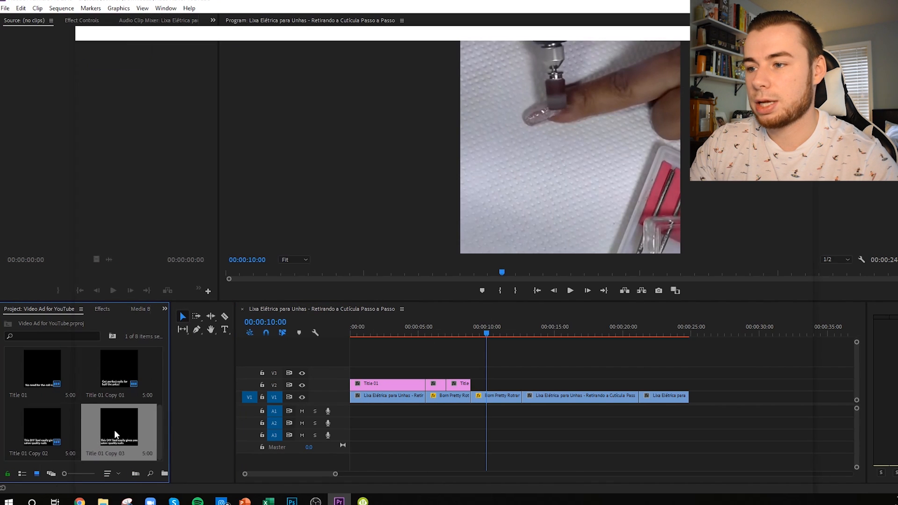
Step: Replace the caption text with "Super easy to use and 100% Safe on nails" on two lines
{"action": "key", "text": "ctrl+a"}
{"action": "type", "text": "Supere"}
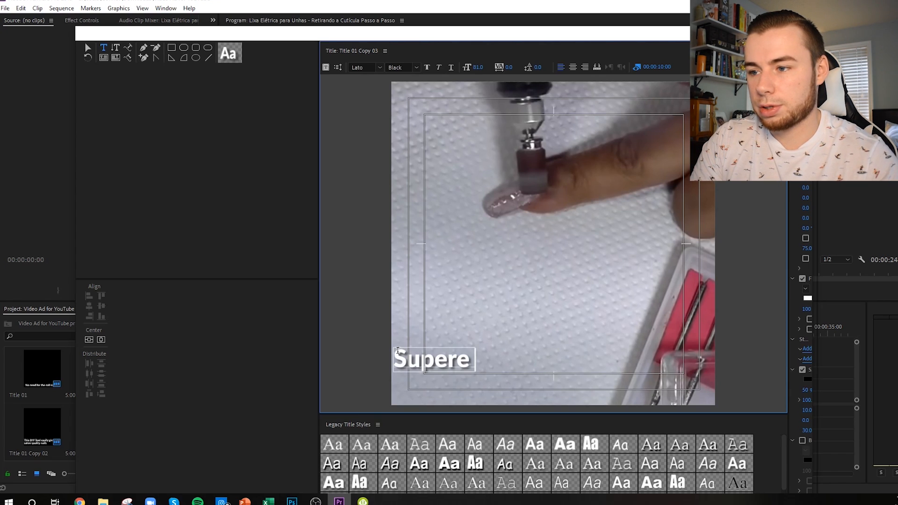
{"action": "key", "text": "BackSpace"}
{"action": "type", "text": "easy"}
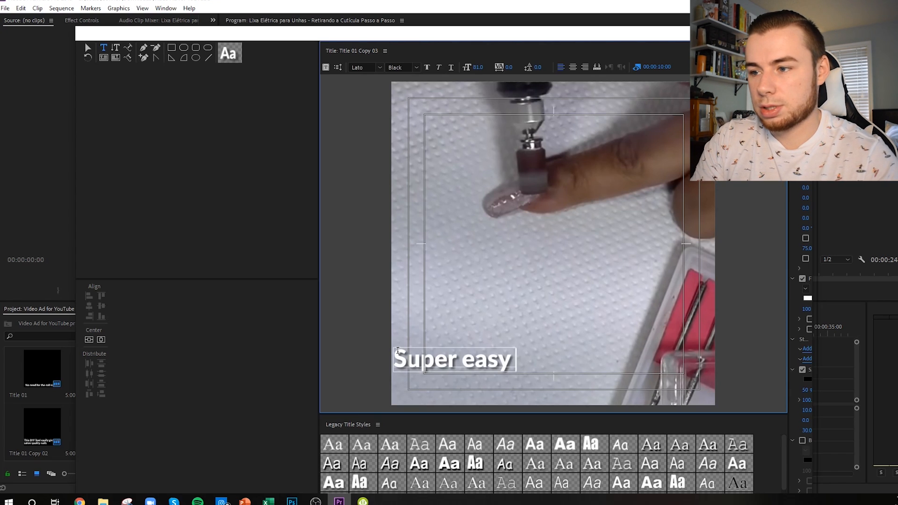
{"action": "type", "text": " to use"}
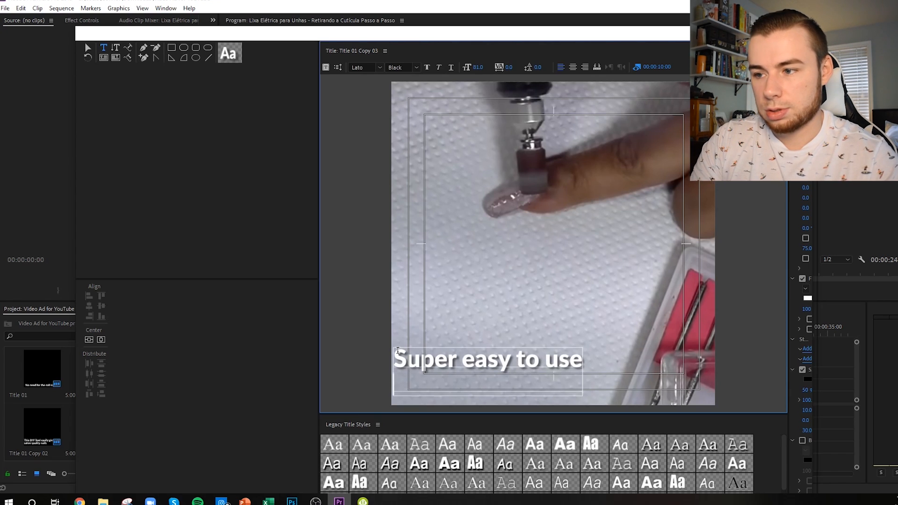
{"action": "type", "text": " and 10"}
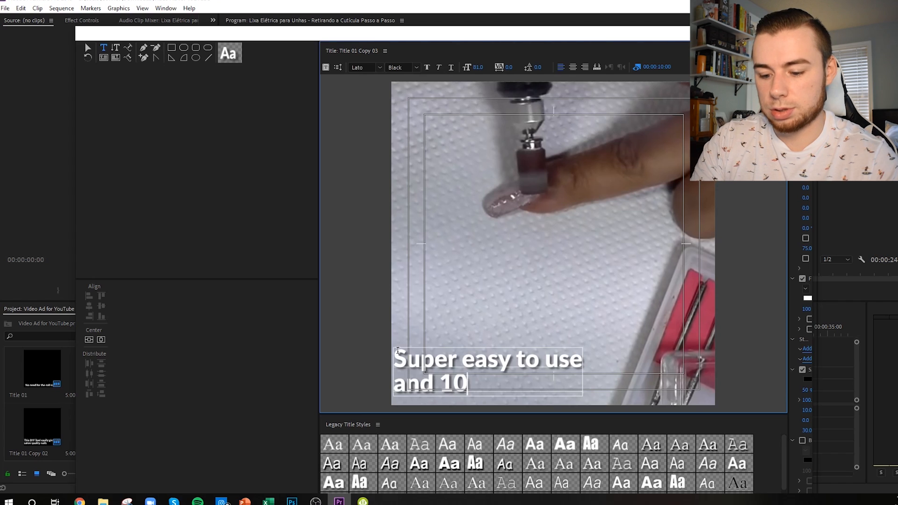
{"action": "type", "text": "0% Safe on your"}
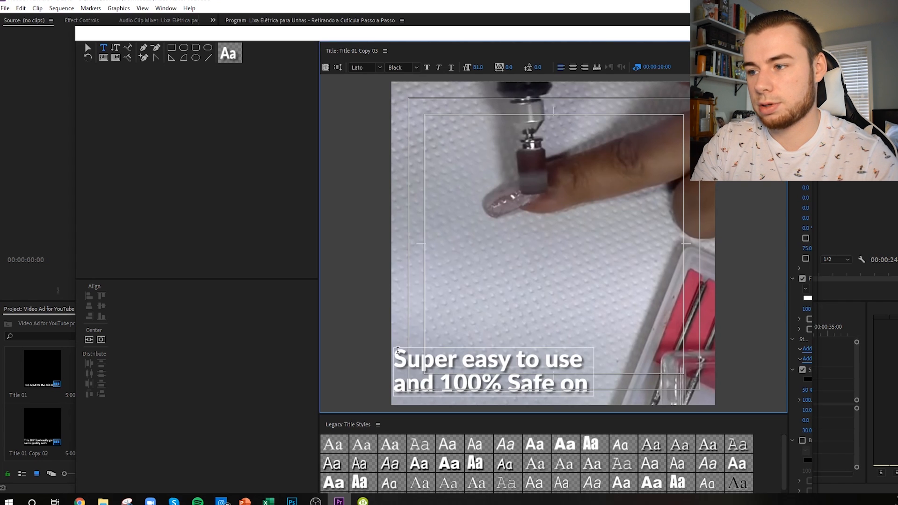
{"action": "key", "text": "BackSpace"}
{"action": "key", "text": "BackSpace"}
{"action": "key", "text": "BackSpace"}
{"action": "key", "text": "BackSpace"}
{"action": "type", "text": "nails"}
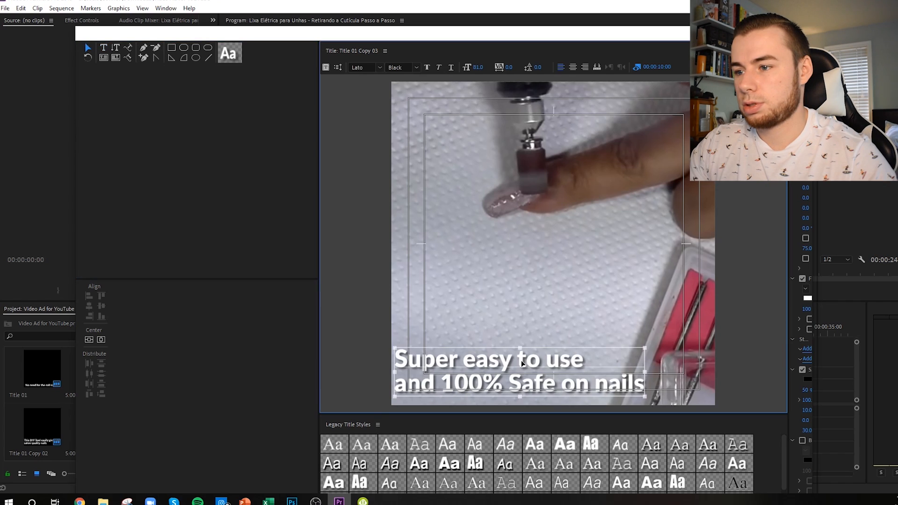
Step: Nudge the caption slightly right and place Title 01 Copy 03 on V2 over the whole third clip
{"action": "key", "text": "Escape"}
{"action": "left_click_drag", "start_coordinate": [523, 360], "coordinate": [533, 360]}
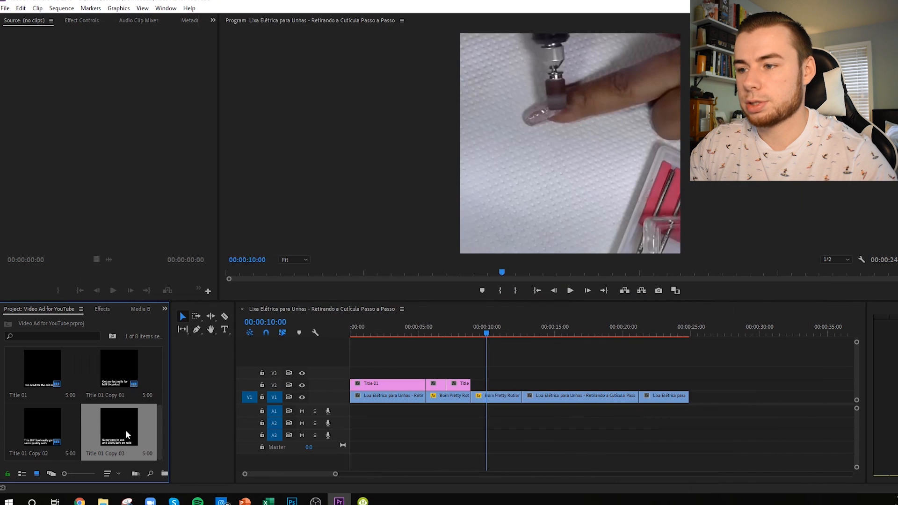
{"action": "left_click_drag", "start_coordinate": [125, 431], "coordinate": [468, 386]}
{"action": "left_click_drag", "start_coordinate": [488, 330], "coordinate": [560, 358]}
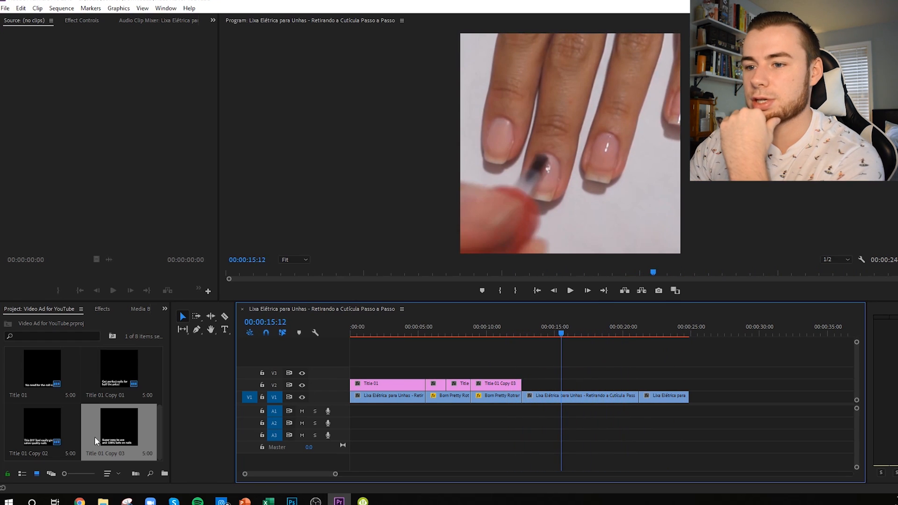
Step: Duplicate Title 01 Copy 03, add the copy to V2 over the start of the fourth clip, and open it for editing
{"action": "right_click", "coordinate": [126, 428]}
{"action": "left_click", "coordinate": [180, 74]}
{"action": "left_click_drag", "start_coordinate": [42, 426], "coordinate": [527, 386]}
{"action": "double_click", "coordinate": [551, 385]}
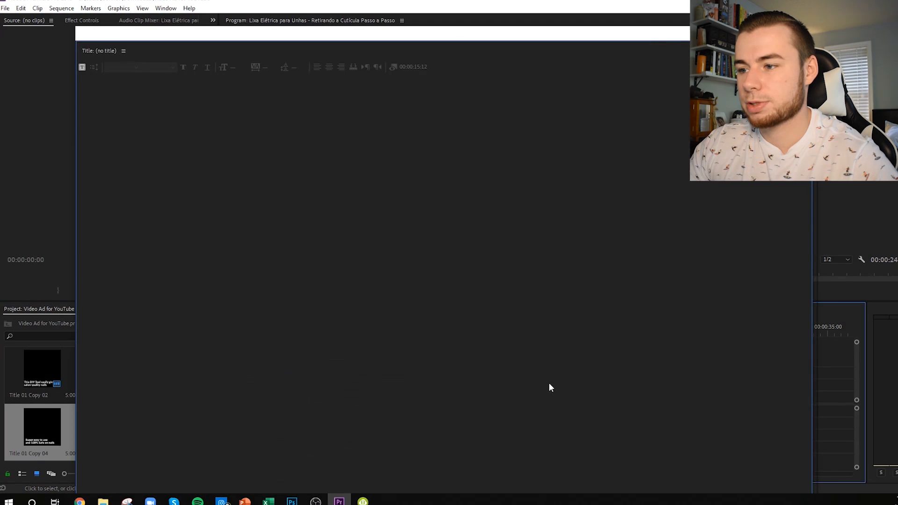
Step: Replace the caption with "Doing your nails every week can be really expensive..." on two lines and center it horizontally near the frame's lower edge
{"action": "left_click_drag", "start_coordinate": [660, 383], "coordinate": [415, 357]}
{"action": "type", "text": "Doing your nails every week"}
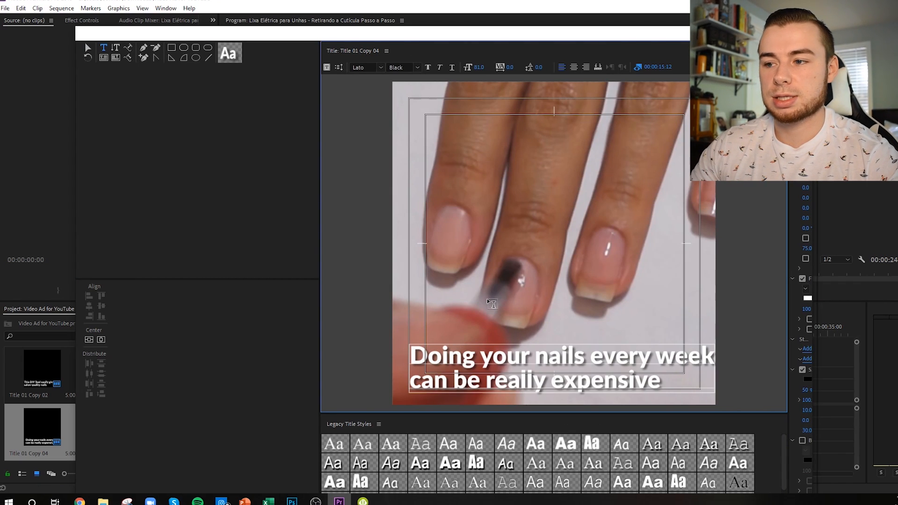
{"action": "left_click", "coordinate": [86, 50]}
{"action": "left_click_drag", "start_coordinate": [582, 361], "coordinate": [571, 366]}
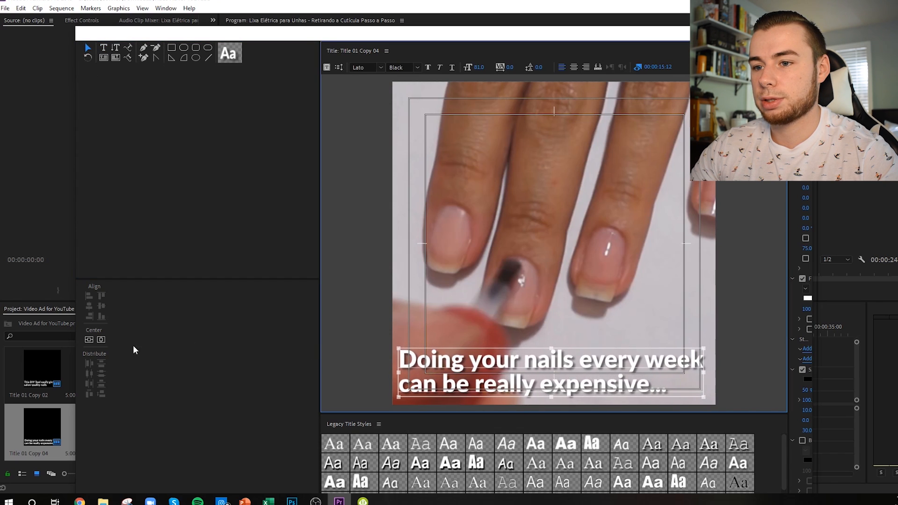
{"action": "left_click", "coordinate": [103, 339]}
{"action": "left_click", "coordinate": [802, 33]}
Step: Shorten Title 01 Copy 04 on V2 to about the first half of the fourth clip, then render and play the sequence from the start
{"action": "left_click_drag", "start_coordinate": [52, 430], "coordinate": [74, 430]}
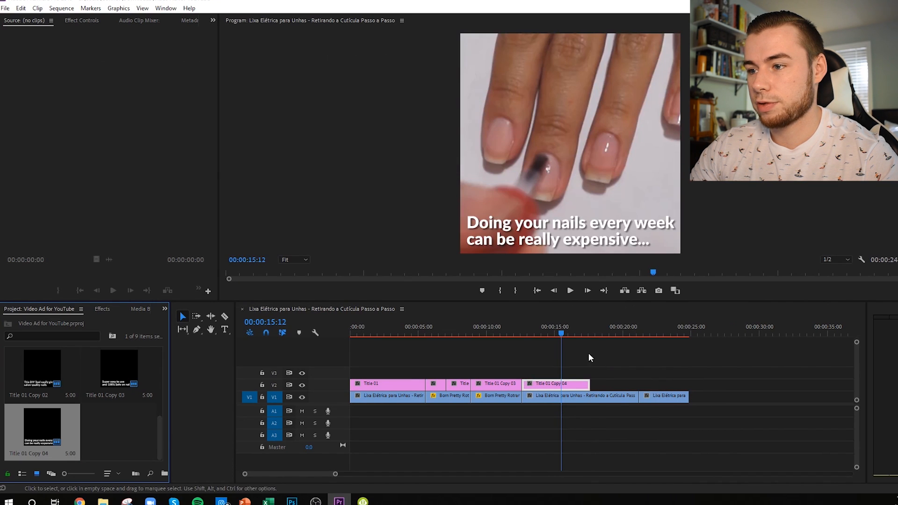
{"action": "left_click_drag", "start_coordinate": [589, 385], "coordinate": [574, 384]}
{"action": "left_click_drag", "start_coordinate": [562, 333], "coordinate": [339, 330]}
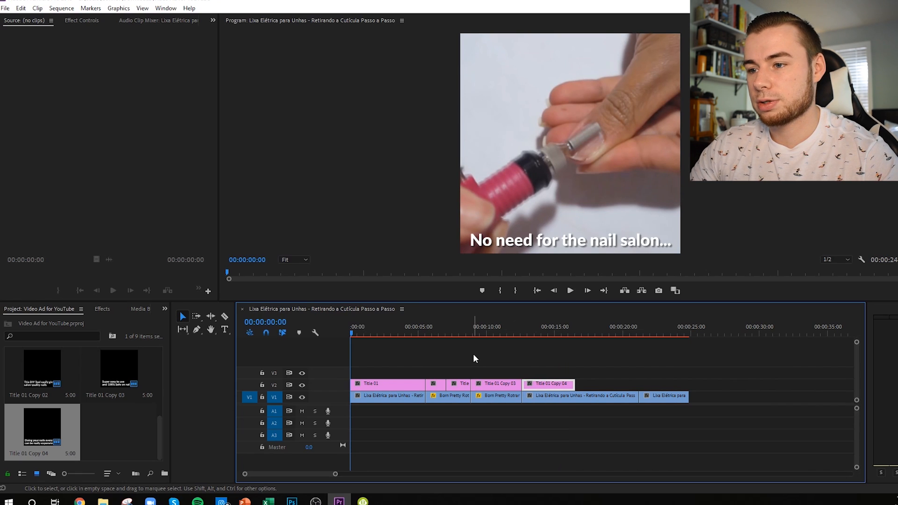
{"action": "key", "text": "Return"}
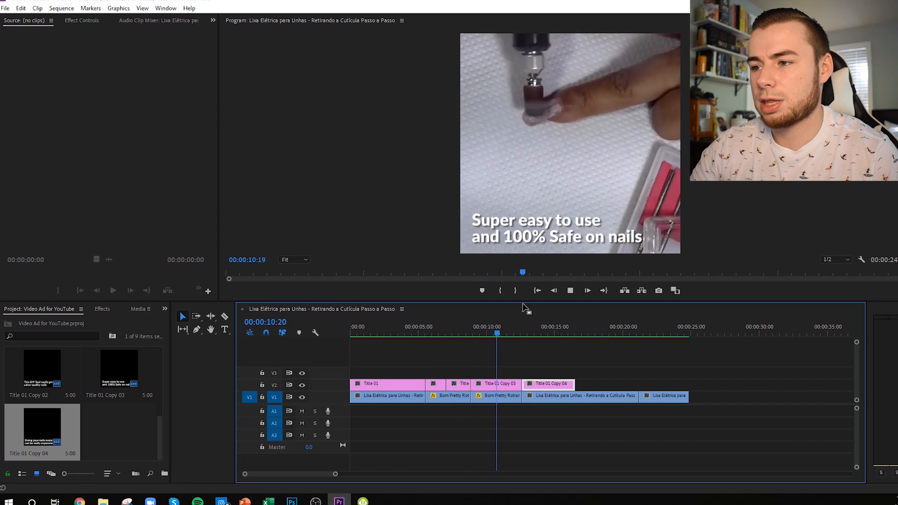
{"action": "left_click", "coordinate": [570, 291]}
Step: End Title 01 at 00:00:03:00 and retime the next two titles so the second fills the first clip and the third covers the second clip
{"action": "left_click_drag", "start_coordinate": [513, 333], "coordinate": [384, 332]}
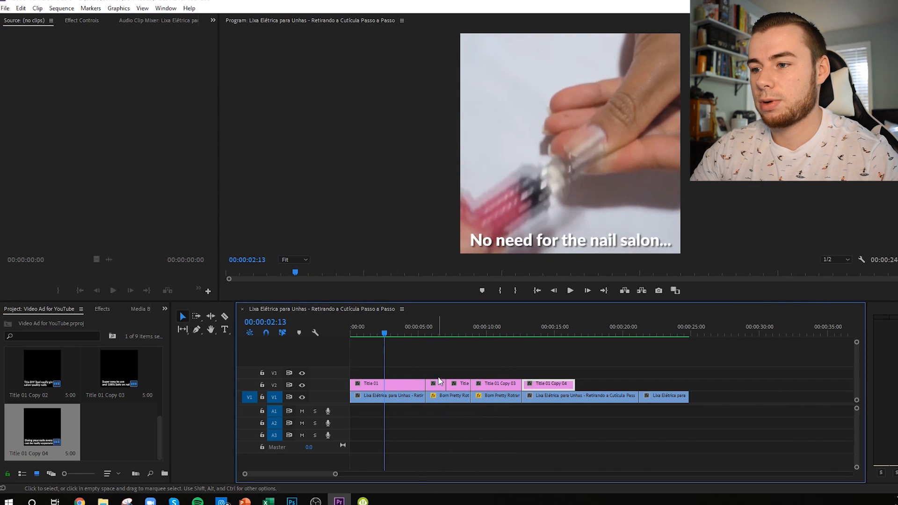
{"action": "left_click", "coordinate": [390, 333]}
{"action": "left_click_drag", "start_coordinate": [391, 333], "coordinate": [392, 332]}
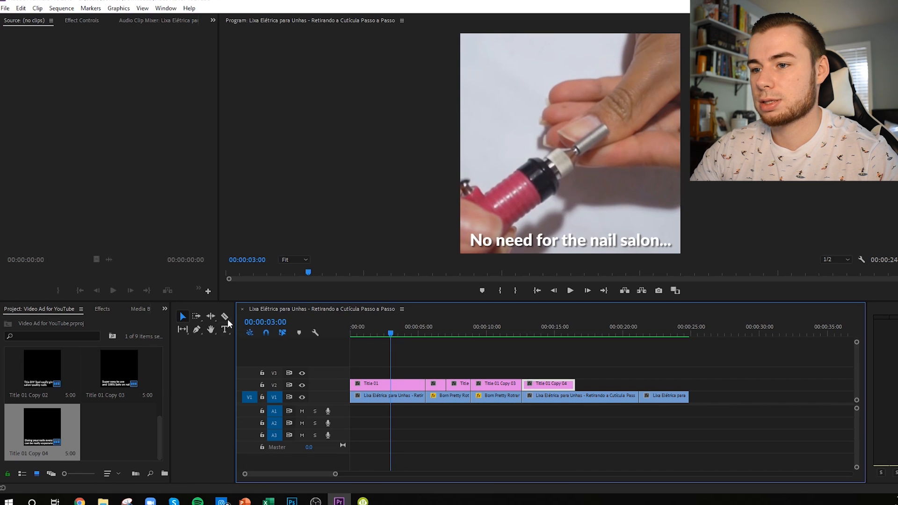
{"action": "left_click", "coordinate": [397, 385]}
{"action": "left_click_drag", "start_coordinate": [424, 385], "coordinate": [388, 380]}
{"action": "left_click_drag", "start_coordinate": [434, 384], "coordinate": [399, 383]}
{"action": "mouse_move", "coordinate": [411, 384]}
{"action": "left_mouse_down"}
{"action": "mouse_move", "coordinate": [438, 384]}
{"action": "mouse_move", "coordinate": [426, 384]}
{"action": "left_mouse_up"}
{"action": "left_click", "coordinate": [450, 387]}
Step: Play back the sequence from the start to check the retimed captions
{"action": "key", "text": "Home"}
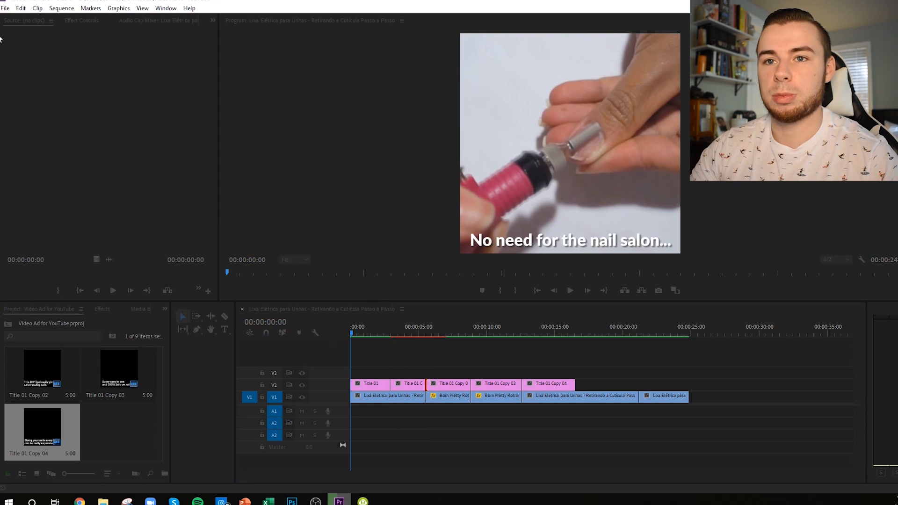
{"action": "key", "text": "space"}
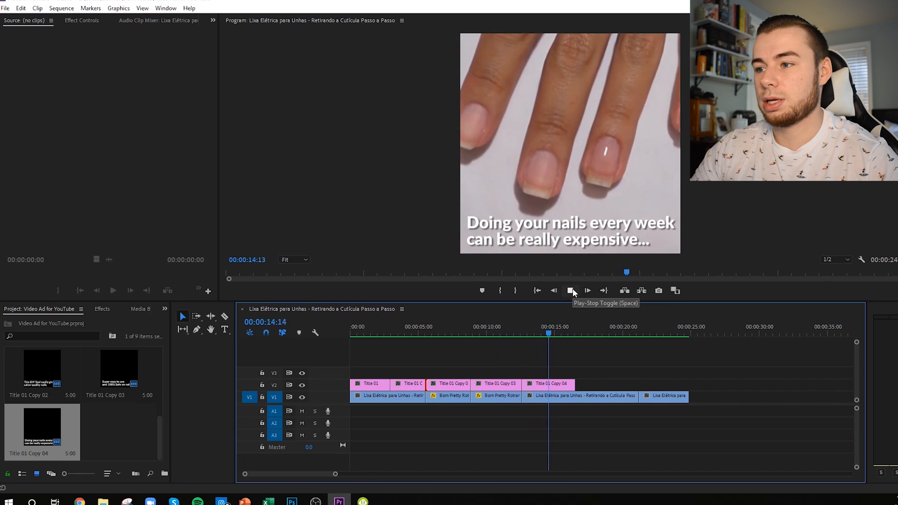
{"action": "left_click", "coordinate": [571, 290]}
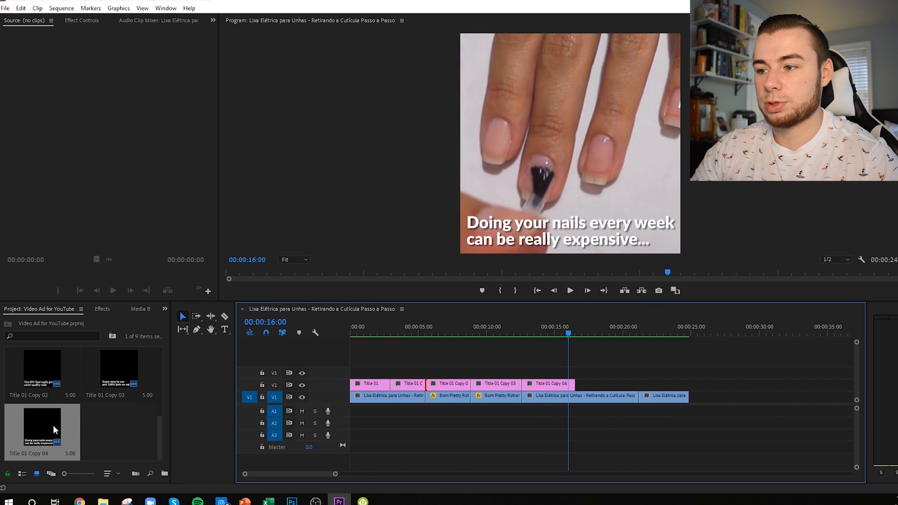
Step: Duplicate Title 01 Copy 04 and replace the copy's caption with "Not anymore! Get your DIY Nail Trimmer for 50% OFF" on two lines
{"action": "left_click", "coordinate": [591, 334]}
{"action": "right_click", "coordinate": [72, 420]}
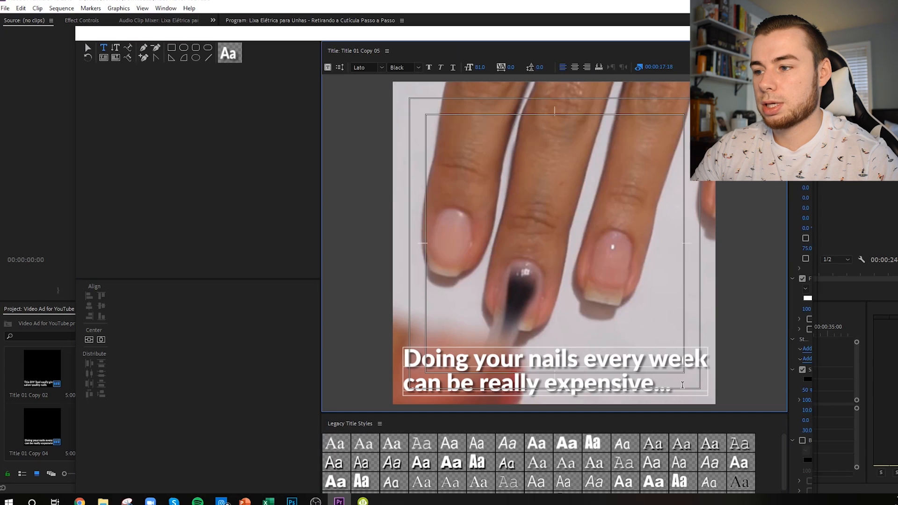
{"action": "type", "text": "Not anymore! Get your DIY Nail"}
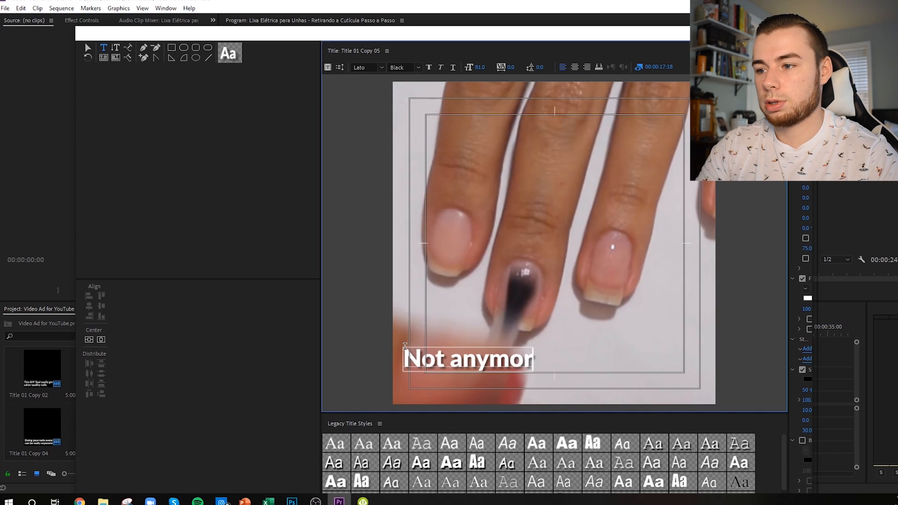
{"action": "type", "text": "Trimmer for 50% OFF"}
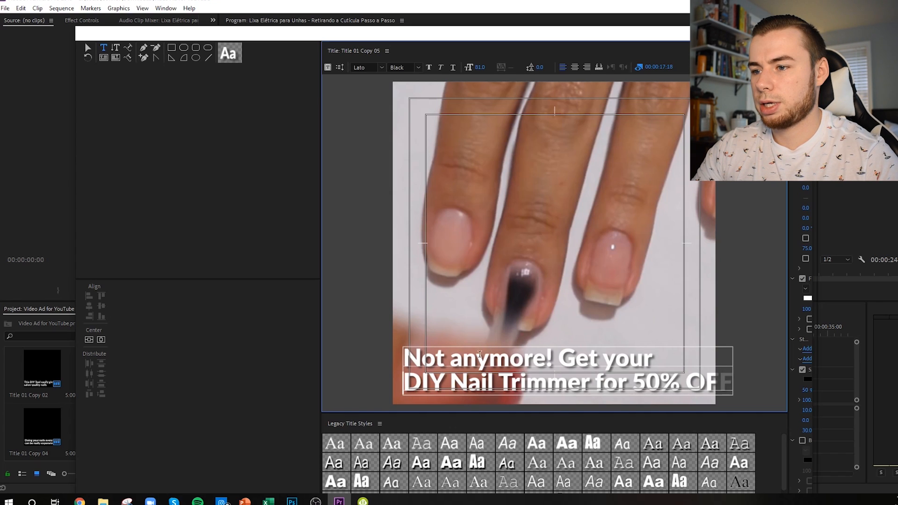
Step: Move the caption to the top of the video frame and put "50% OFF" on its own third line
{"action": "left_click", "coordinate": [88, 48]}
{"action": "left_click_drag", "start_coordinate": [636, 387], "coordinate": [628, 128]}
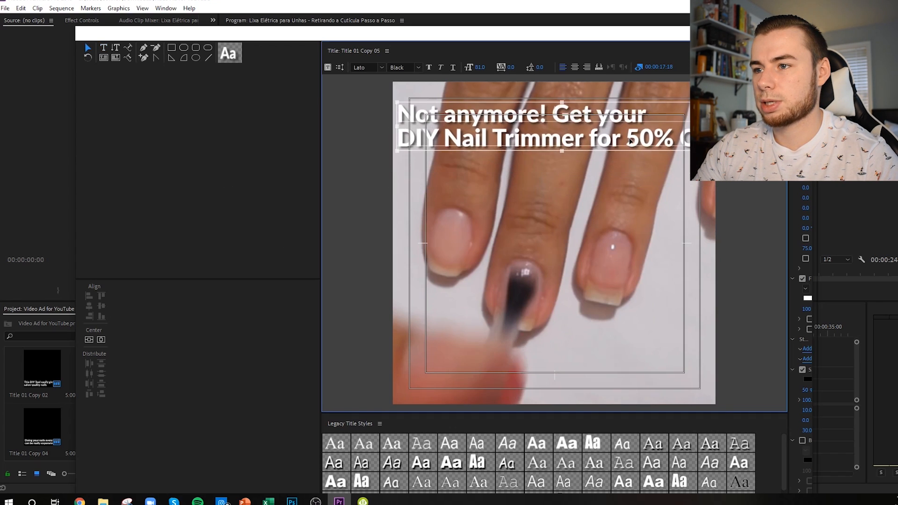
{"action": "double_click", "coordinate": [668, 124]}
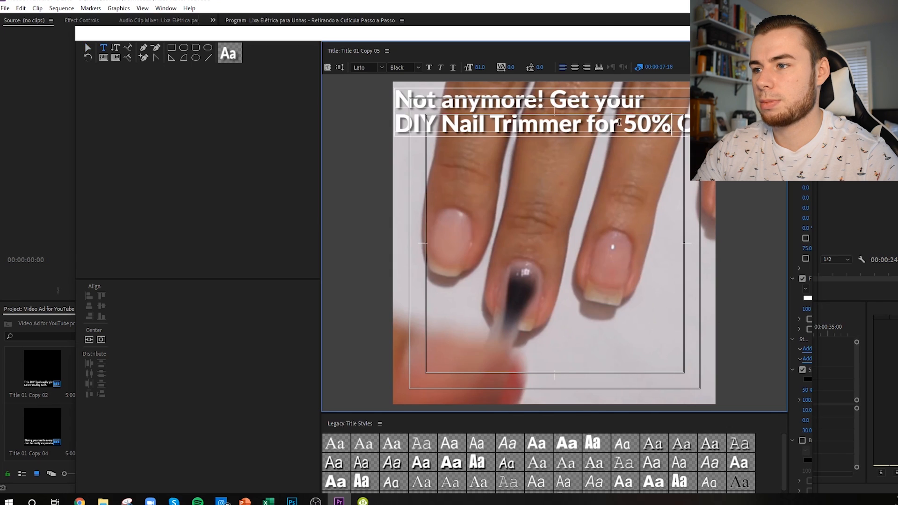
{"action": "left_click", "coordinate": [620, 122]}
{"action": "key", "text": "Return"}
Step: Center-align the whole caption in the frame at font size 100 and change its wording to "Not anymore.." and "50% OFF!"
{"action": "left_click_drag", "start_coordinate": [401, 97], "coordinate": [509, 139]}
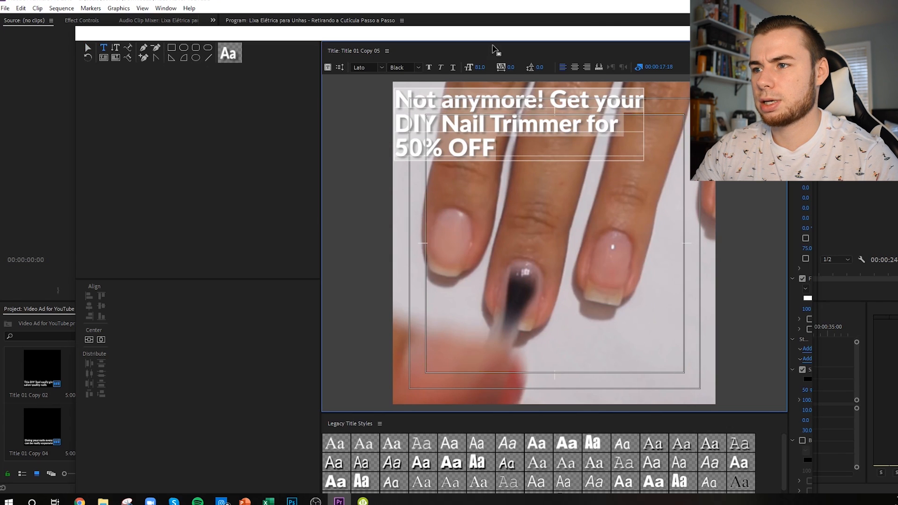
{"action": "left_click", "coordinate": [577, 69]}
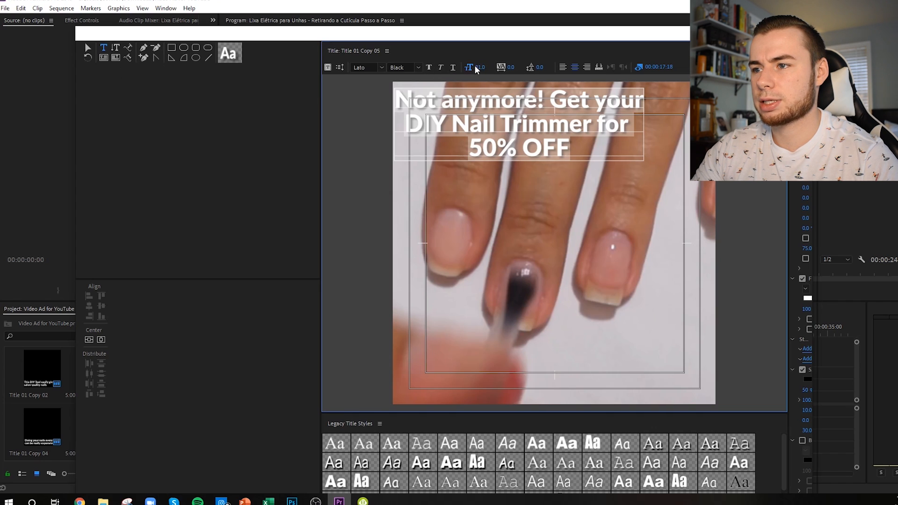
{"action": "left_click_drag", "start_coordinate": [483, 67], "coordinate": [493, 66]}
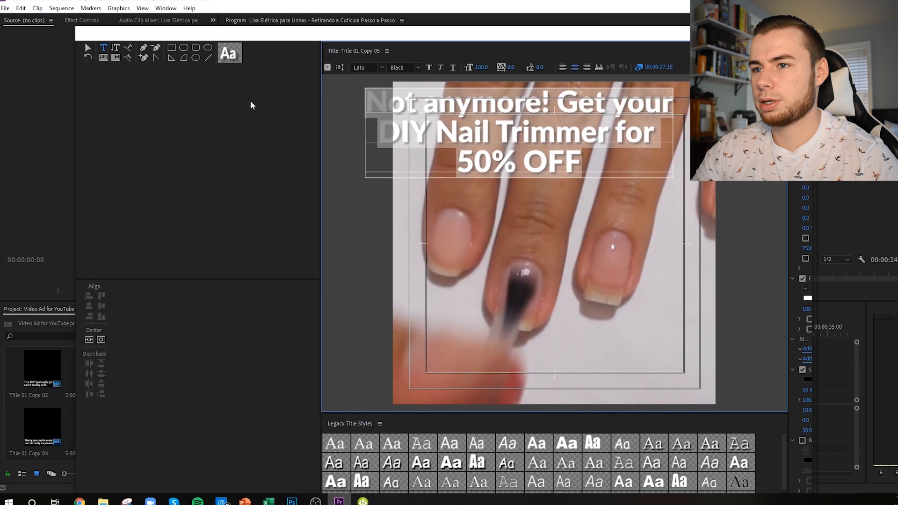
{"action": "left_click", "coordinate": [102, 340]}
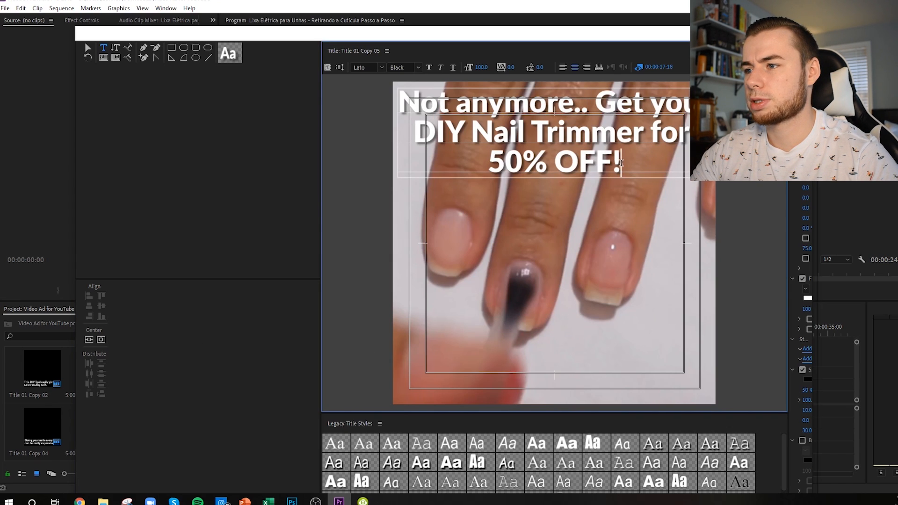
Step: Fill the words "50% OFF" with purple 9600FF and remove the exclamation mark after them
{"action": "left_click_drag", "start_coordinate": [611, 161], "coordinate": [486, 162]}
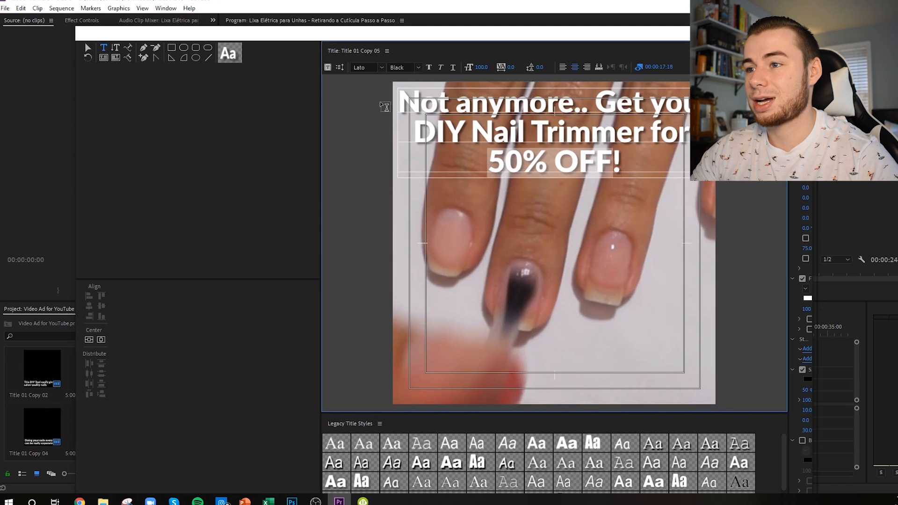
{"action": "left_click", "coordinate": [809, 298]}
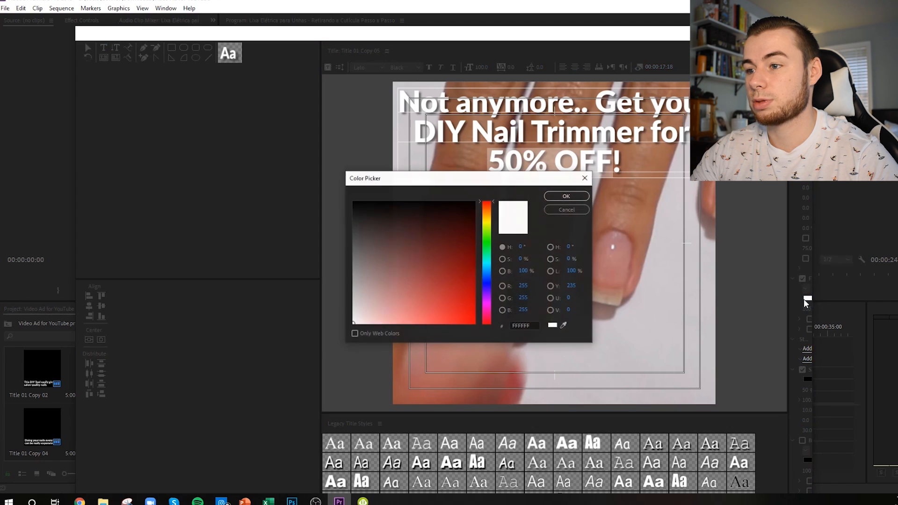
{"action": "mouse_move", "coordinate": [489, 301]}
{"action": "left_mouse_down"}
{"action": "mouse_move", "coordinate": [467, 284]}
{"action": "mouse_move", "coordinate": [479, 334]}
{"action": "left_mouse_up"}
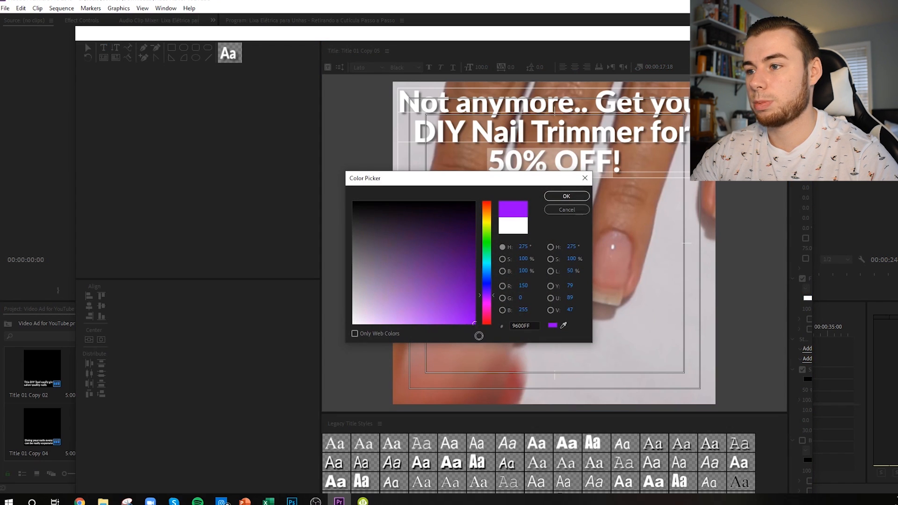
{"action": "left_click", "coordinate": [565, 197]}
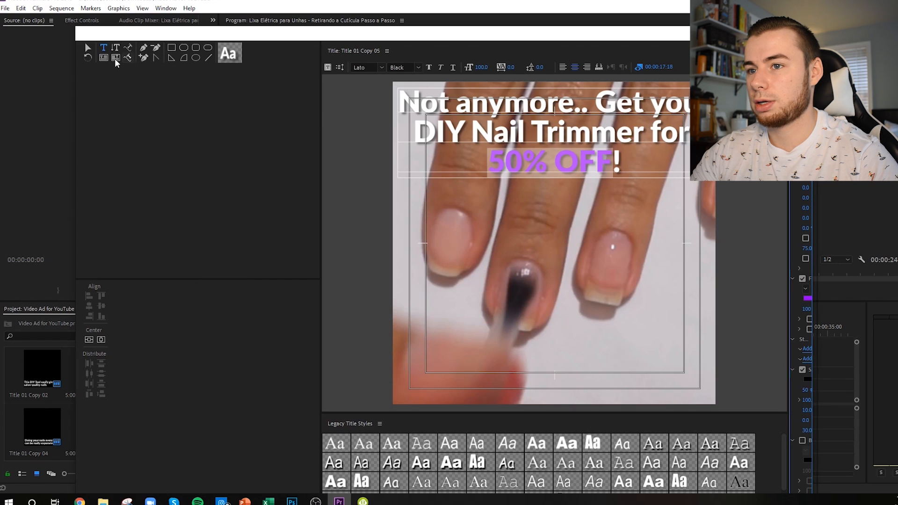
{"action": "left_click", "coordinate": [621, 159]}
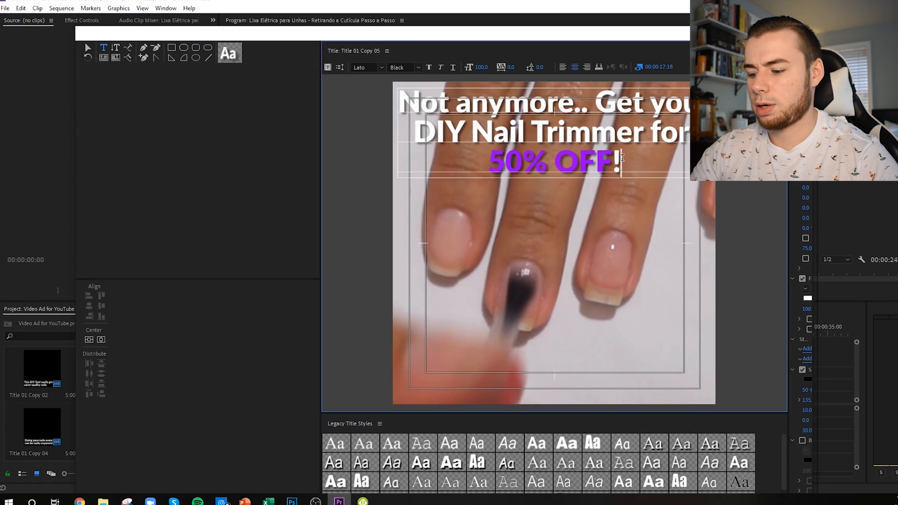
{"action": "key", "text": "BackSpace"}
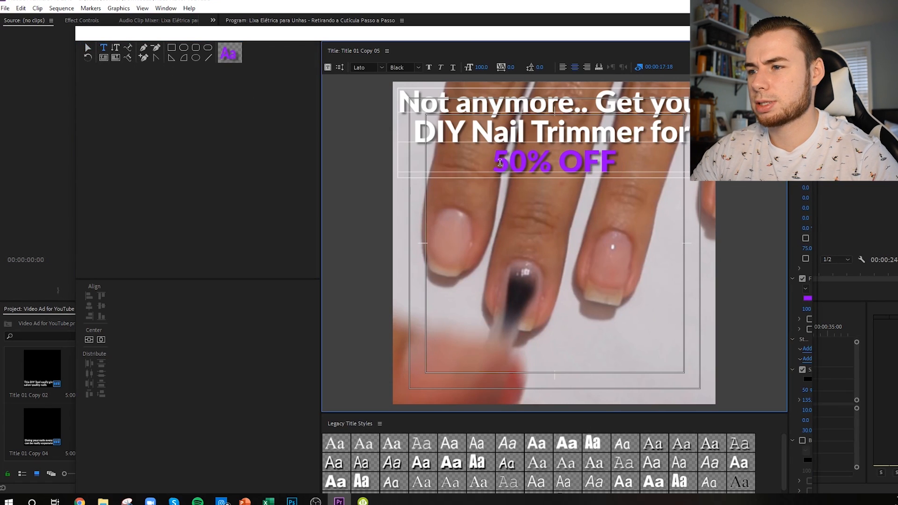
Step: Give "50% OFF" a white shadow and set its font size to 130
{"action": "left_click_drag", "start_coordinate": [497, 163], "coordinate": [625, 163]}
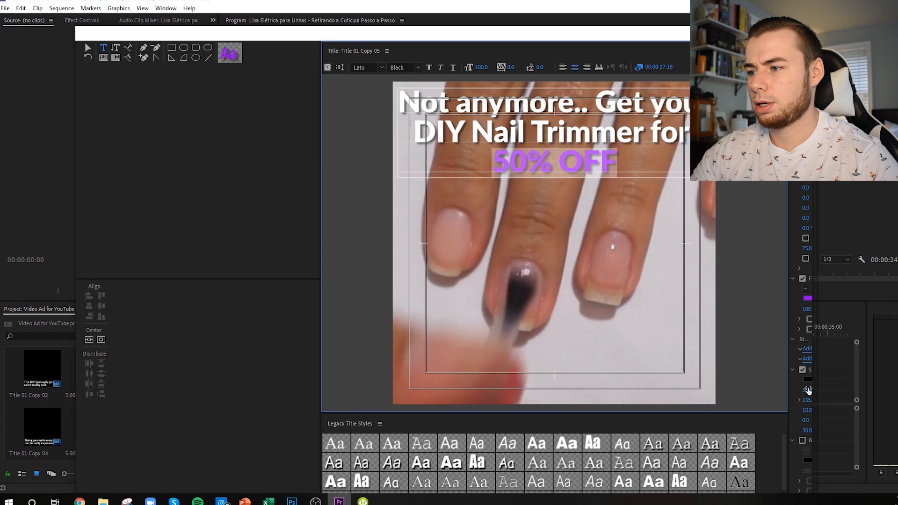
{"action": "left_click", "coordinate": [808, 380]}
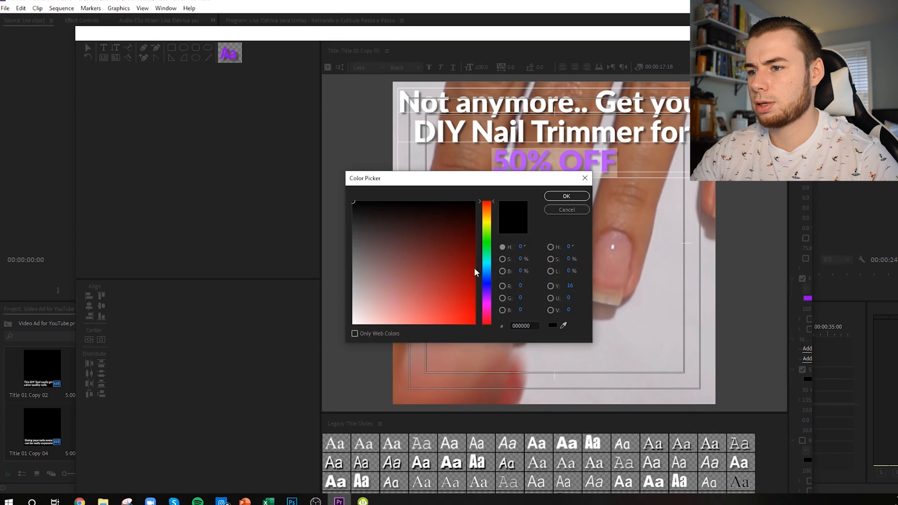
{"action": "key", "text": "Return"}
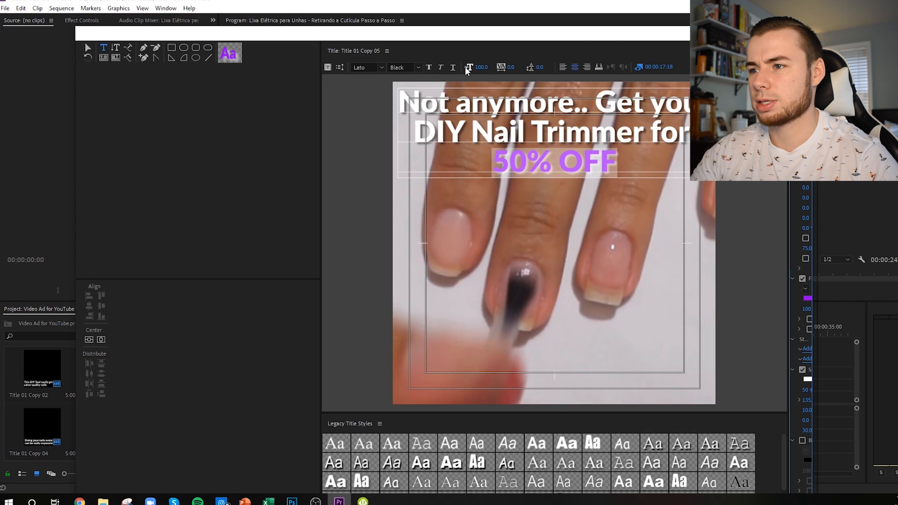
{"action": "left_click_drag", "start_coordinate": [482, 69], "coordinate": [500, 69]}
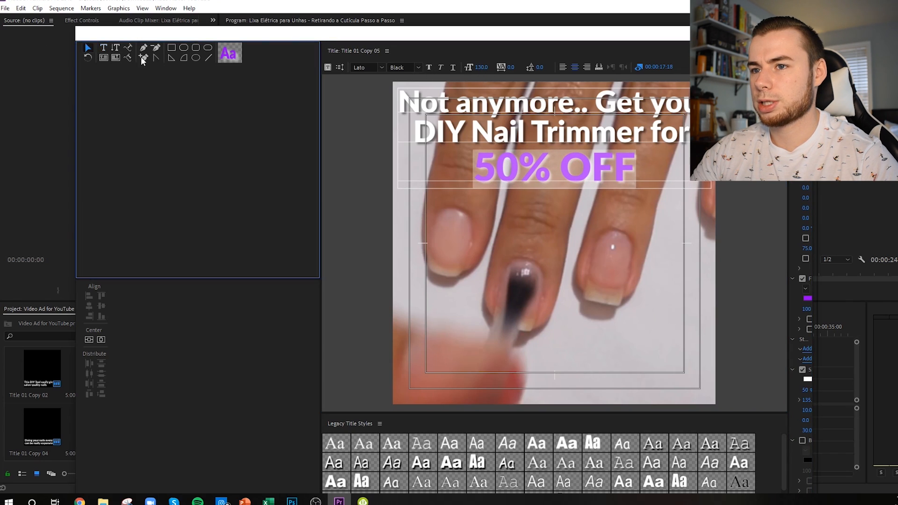
Step: Center the full caption horizontally and place Title 01 Copy 05 on V2 over the rest of the fourth clip
{"action": "double_click", "coordinate": [546, 122]}
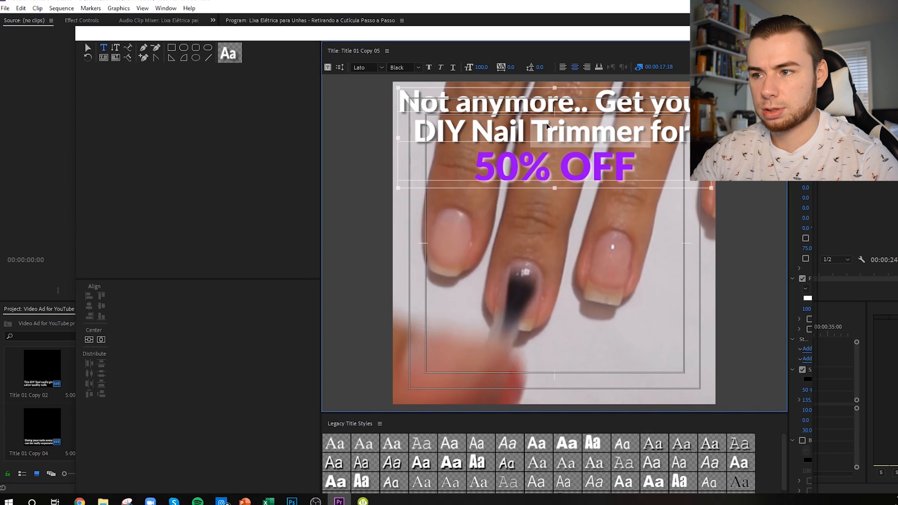
{"action": "key", "text": "ctrl+a"}
{"action": "left_click", "coordinate": [102, 340]}
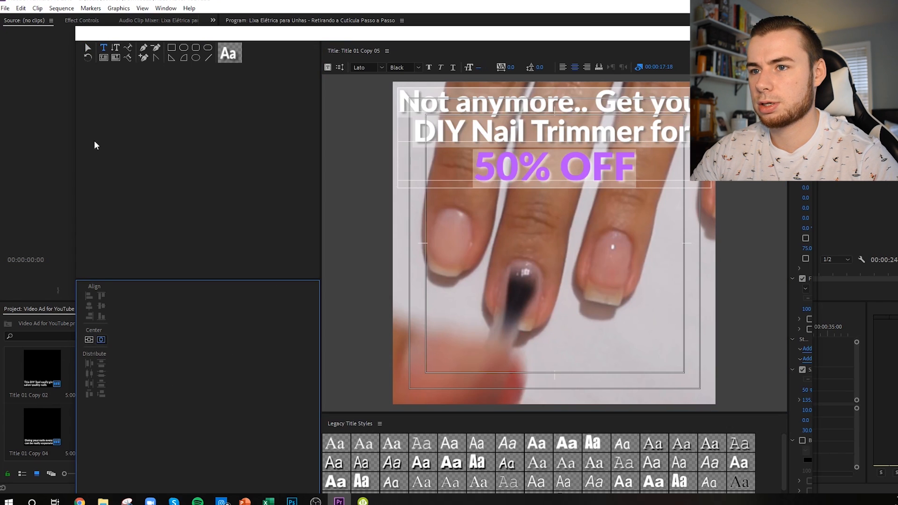
{"action": "left_click", "coordinate": [88, 47]}
{"action": "left_click", "coordinate": [496, 251]}
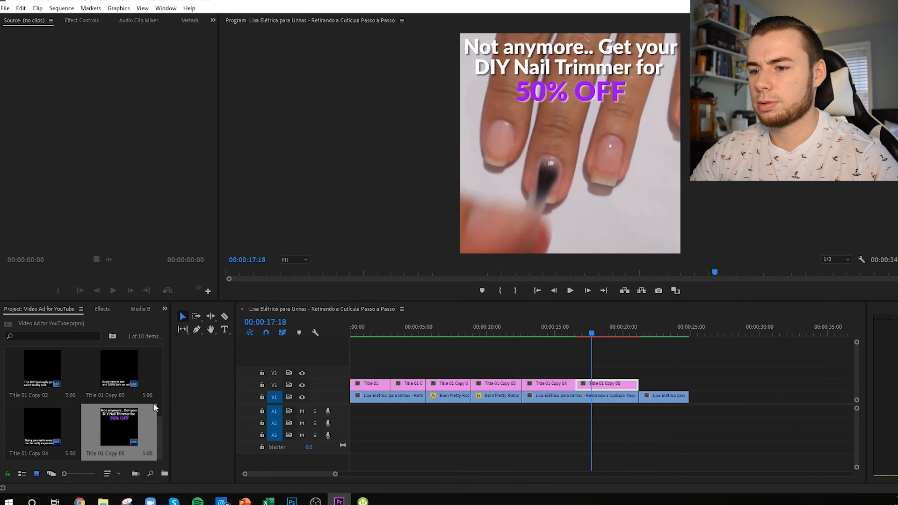
Step: Duplicate Title 01 Copy 05 for the last clip and replace the copy's caption with "SHOP NOW" in the middle of the frame
{"action": "left_click_drag", "start_coordinate": [153, 403], "coordinate": [653, 334]}
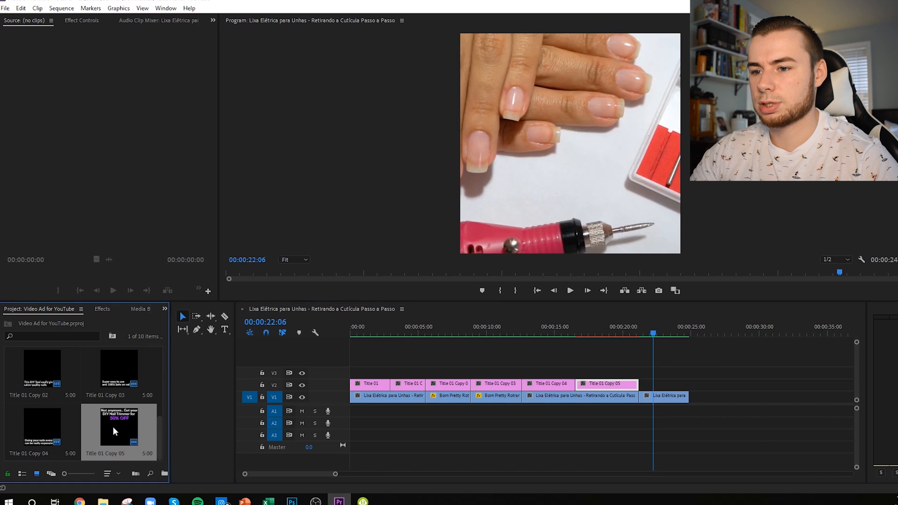
{"action": "right_click", "coordinate": [120, 421]}
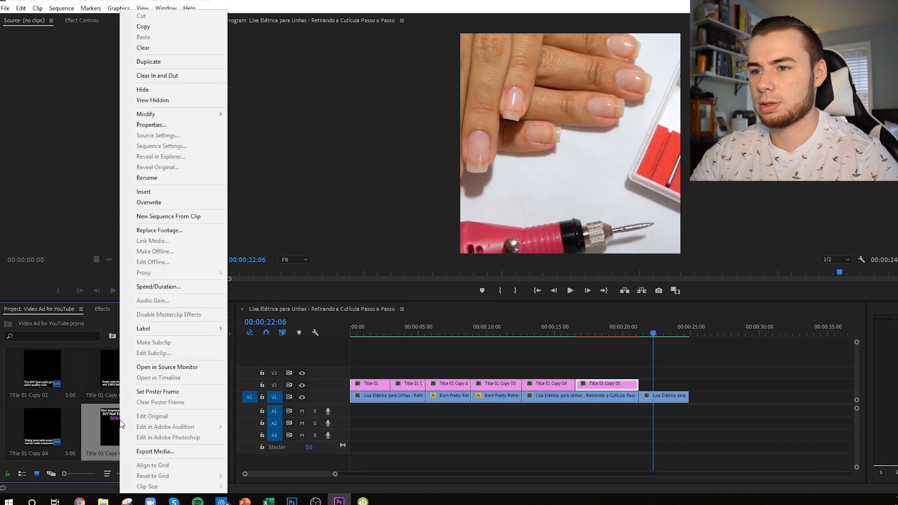
{"action": "left_click", "coordinate": [158, 61]}
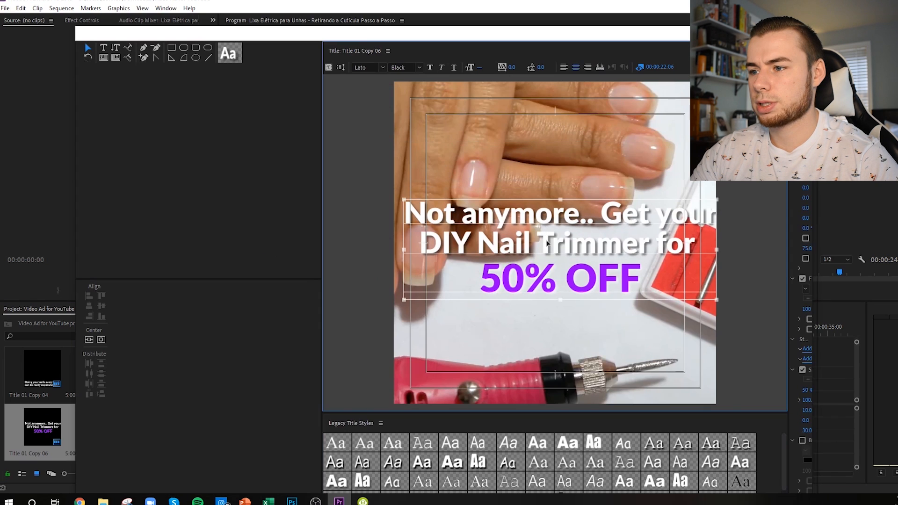
{"action": "double_click", "coordinate": [547, 278]}
{"action": "left_click_drag", "start_coordinate": [635, 276], "coordinate": [480, 278]}
{"action": "type", "text": "SHOP NOW"}
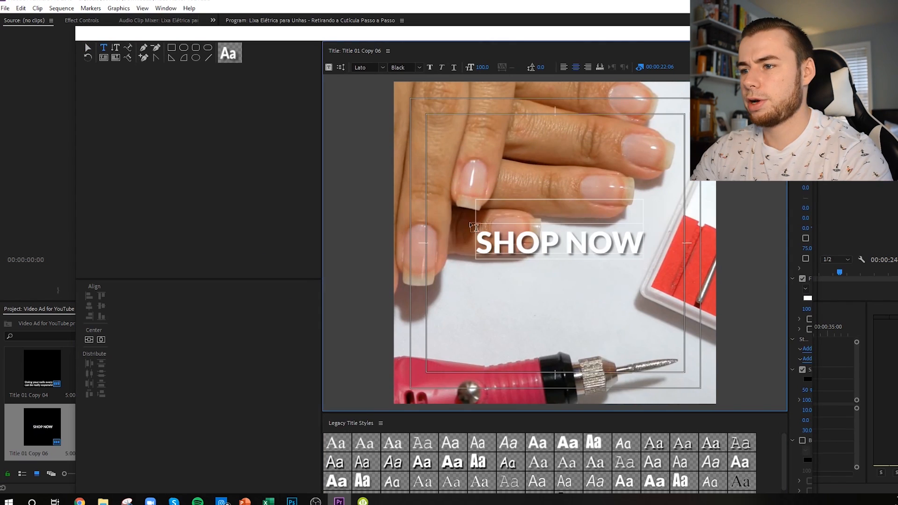
Step: Delete the empty line above "SHOP NOW" in the caption
{"action": "left_click", "coordinate": [479, 243]}
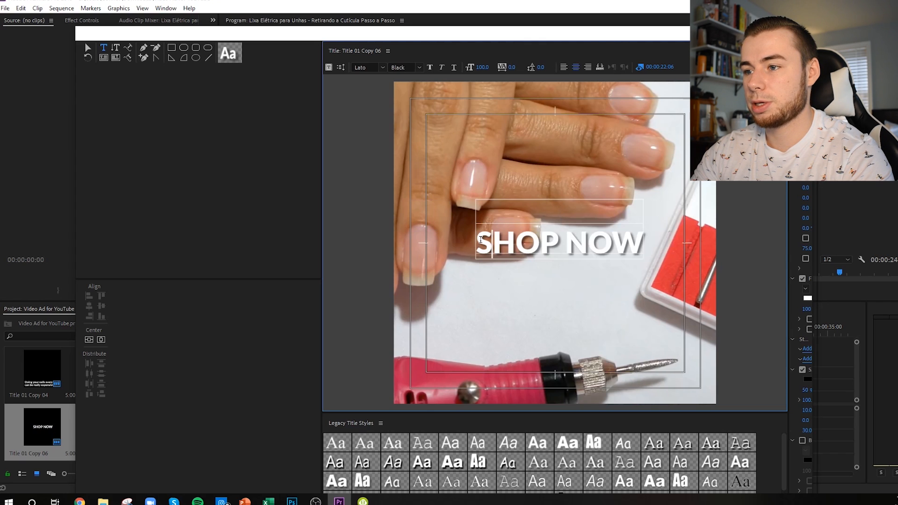
{"action": "key", "text": "Left"}
{"action": "key", "text": "BackSpace"}
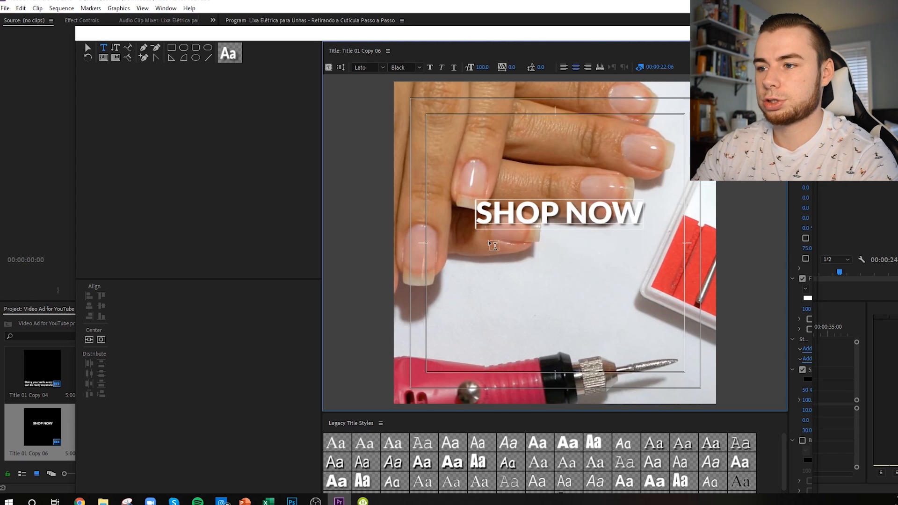
Step: Center "SHOP NOW" horizontally and vertically in the frame and set its font size to 134
{"action": "left_click", "coordinate": [92, 341]}
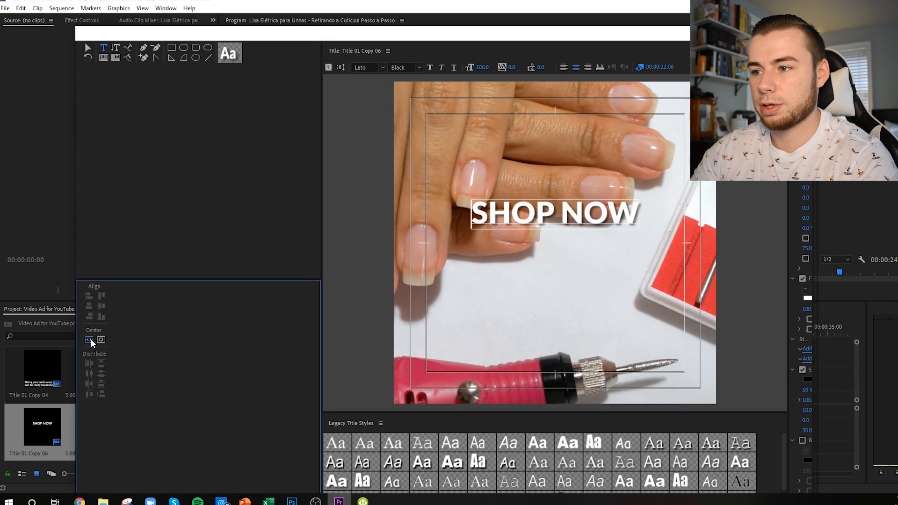
{"action": "left_click", "coordinate": [101, 340]}
{"action": "left_click", "coordinate": [582, 248]}
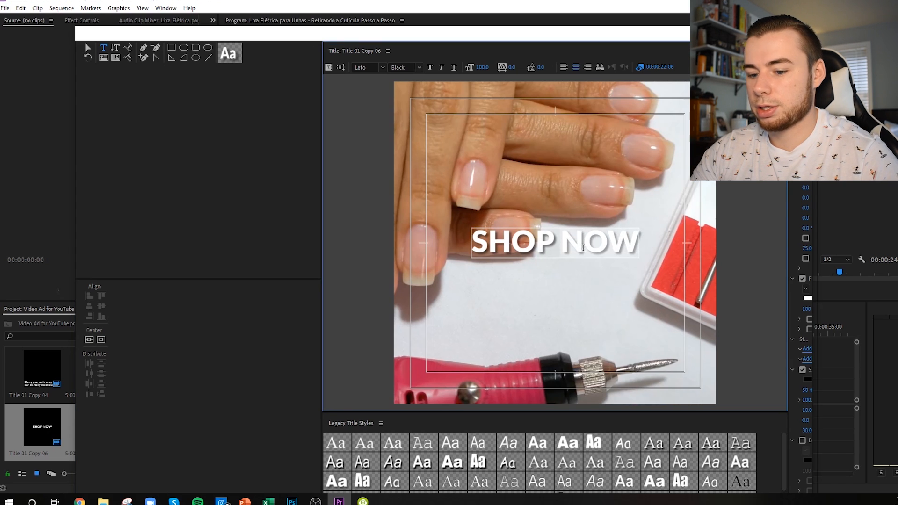
{"action": "left_click_drag", "start_coordinate": [482, 68], "coordinate": [497, 68]}
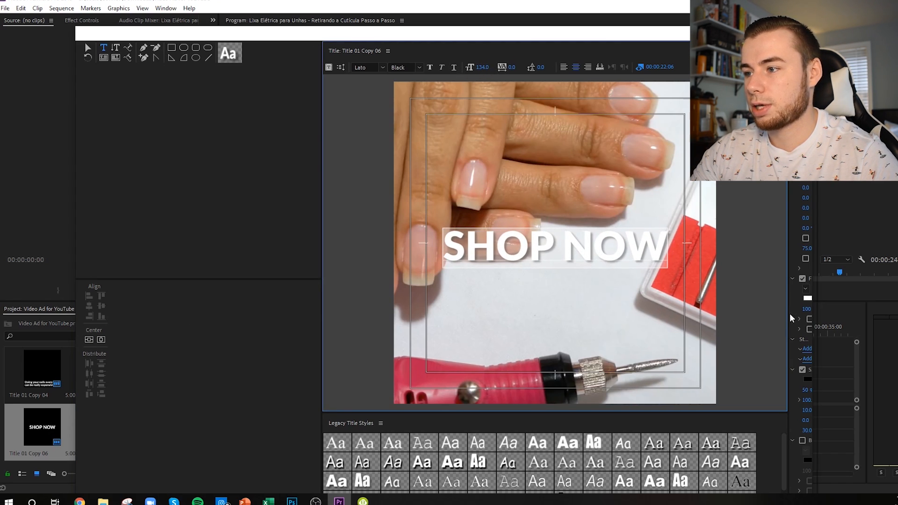
Step: Change the fill color of "SHOP NOW" to purple and close the title editor
{"action": "left_click", "coordinate": [808, 298]}
{"action": "left_click_drag", "start_coordinate": [486, 293], "coordinate": [475, 265]}
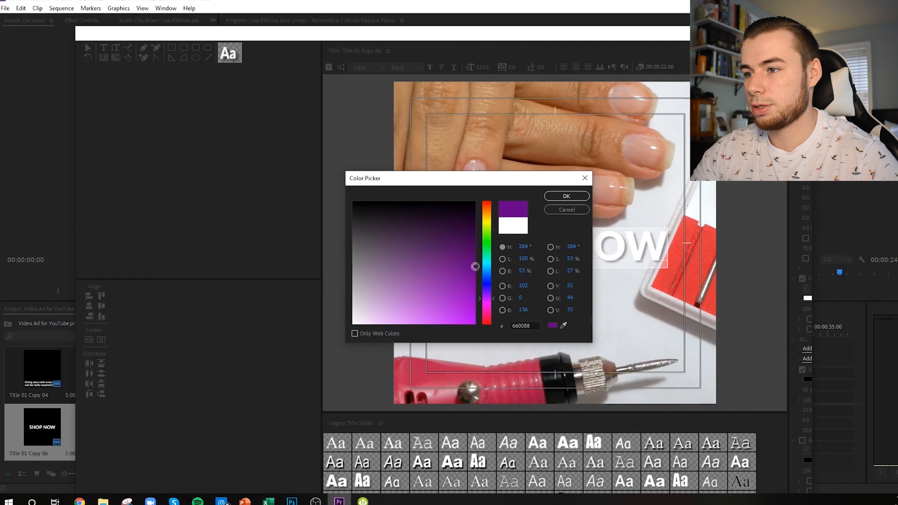
{"action": "left_click", "coordinate": [567, 196]}
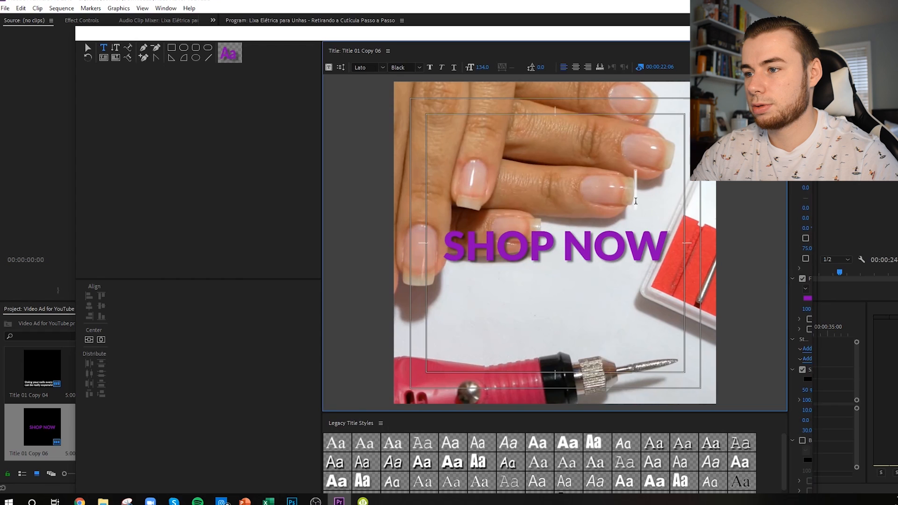
{"action": "left_click", "coordinate": [87, 47]}
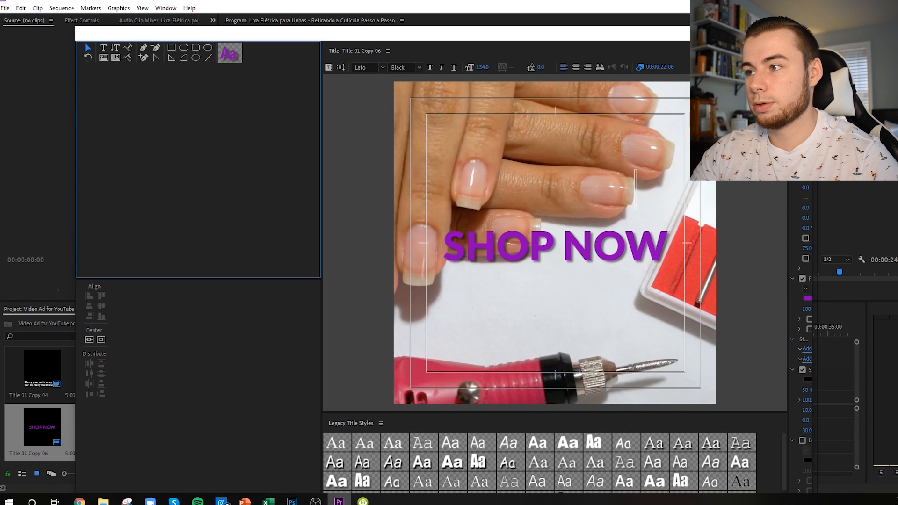
{"action": "left_click", "coordinate": [802, 33]}
Step: Render previews for the whole sequence, return the playhead to the start, and save the project
{"action": "left_click", "coordinate": [52, 423]}
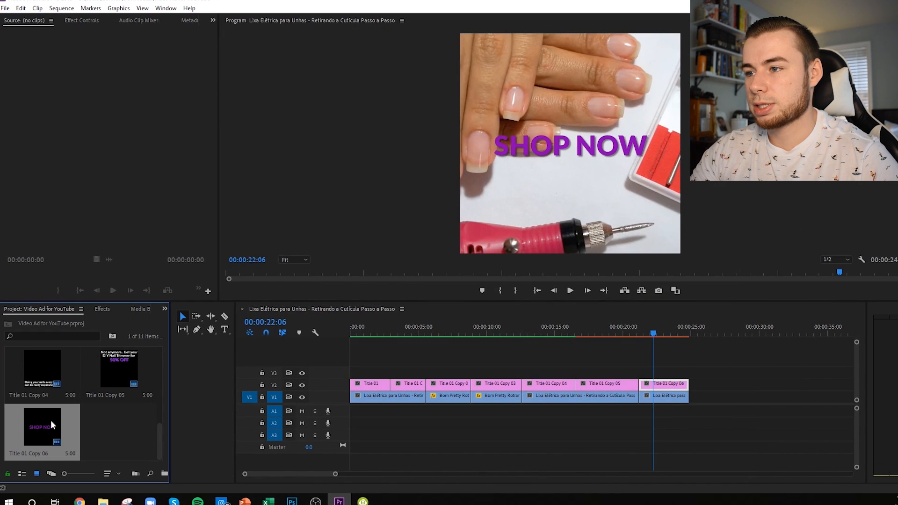
{"action": "left_click_drag", "start_coordinate": [549, 334], "coordinate": [489, 333]}
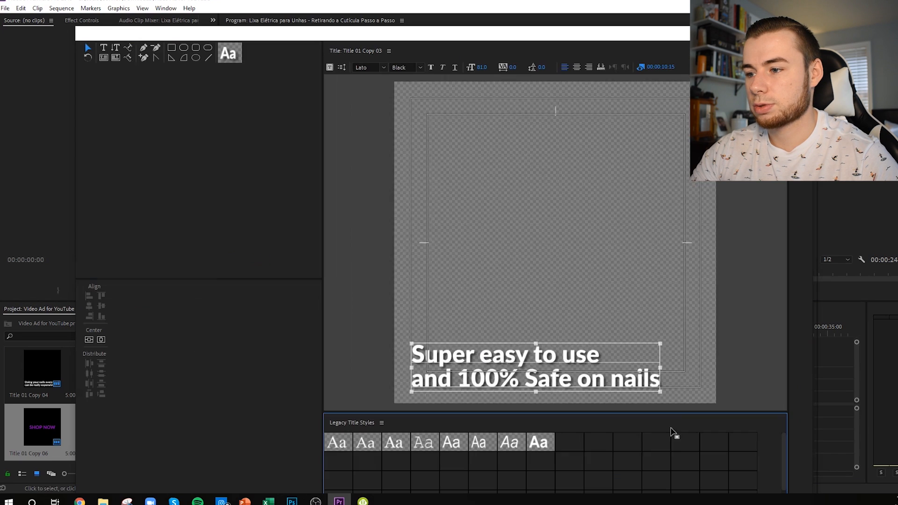
{"action": "double_click", "coordinate": [635, 377]}
{"action": "left_click_drag", "start_coordinate": [576, 380], "coordinate": [687, 387]}
{"action": "key", "text": "BackSpace"}
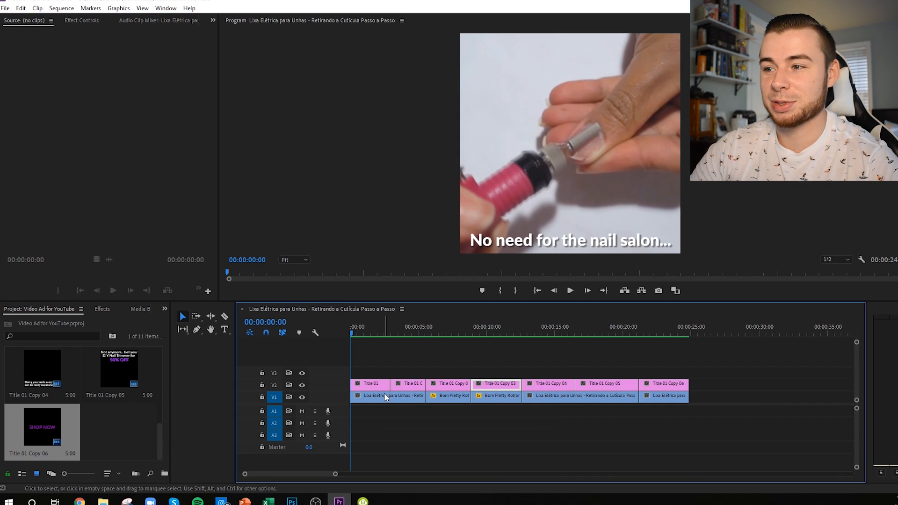
{"action": "key", "text": "ctrl+s"}
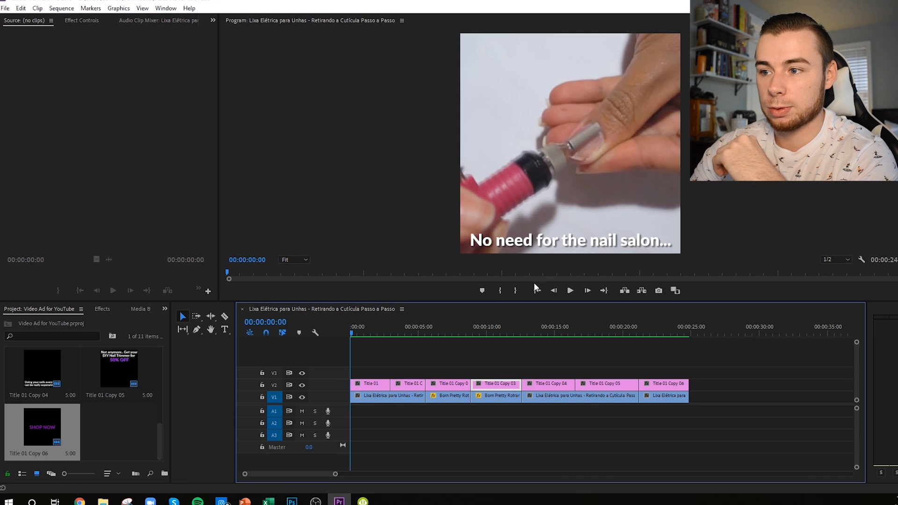
Step: Play the whole ad in an enlarged program preview and re-examine the captions at about 3 and 7 seconds
{"action": "left_click_drag", "start_coordinate": [497, 302], "coordinate": [510, 395]}
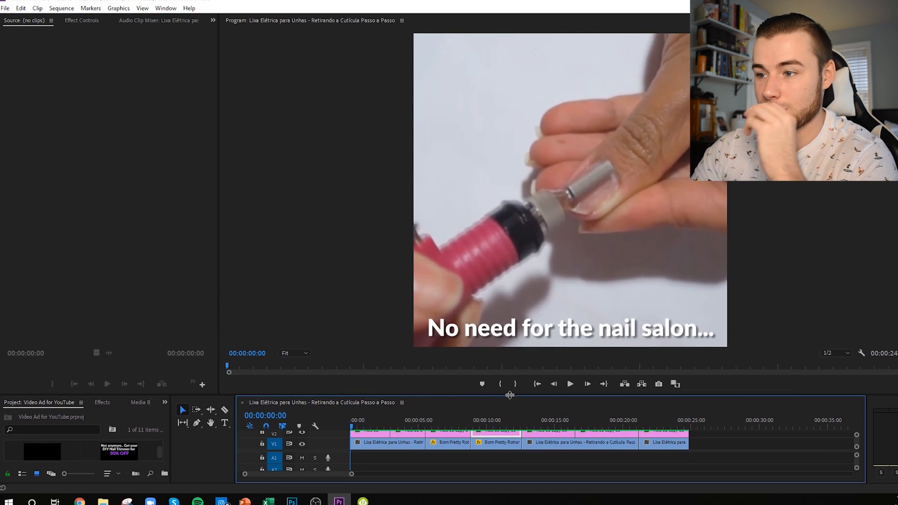
{"action": "key", "text": "space"}
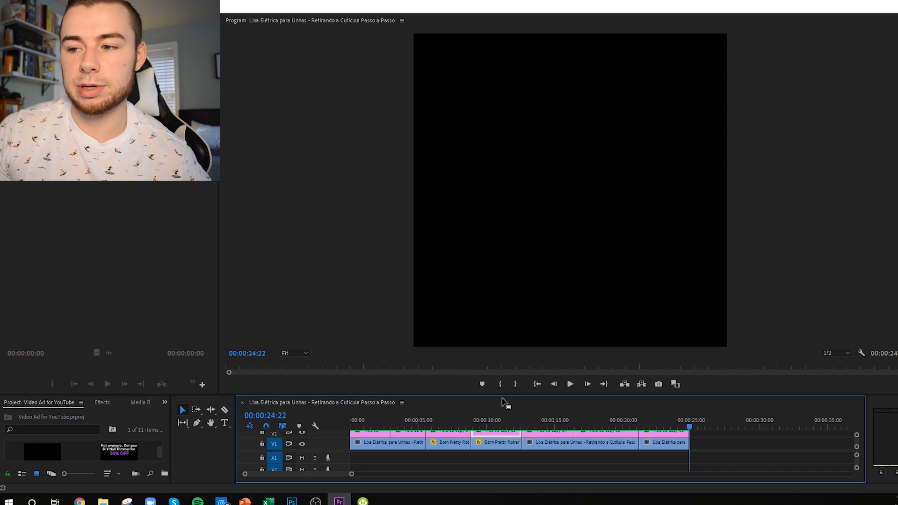
{"action": "left_click", "coordinate": [394, 414]}
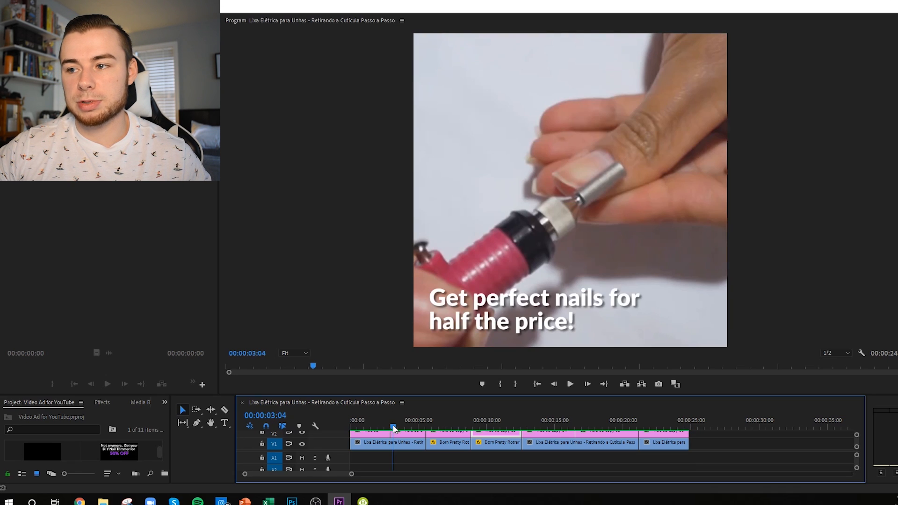
{"action": "left_click_drag", "start_coordinate": [393, 428], "coordinate": [440, 423]}
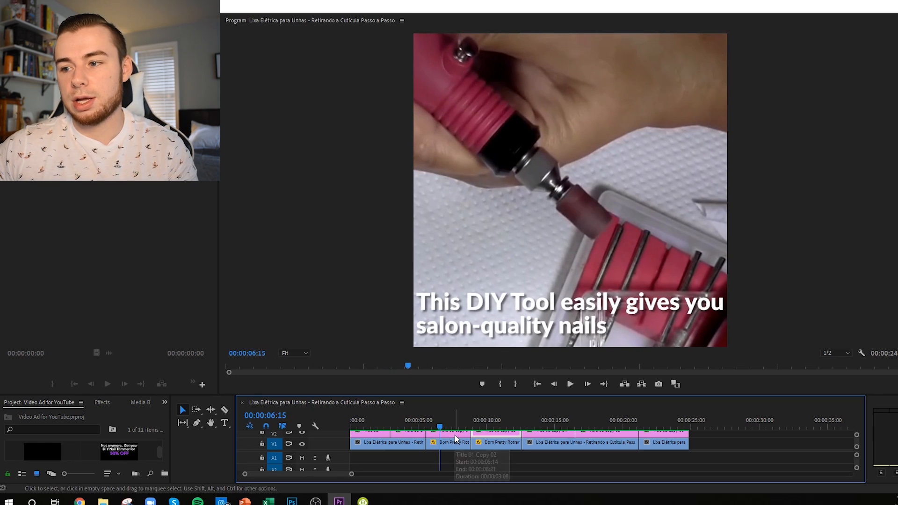
{"action": "left_click", "coordinate": [448, 425]}
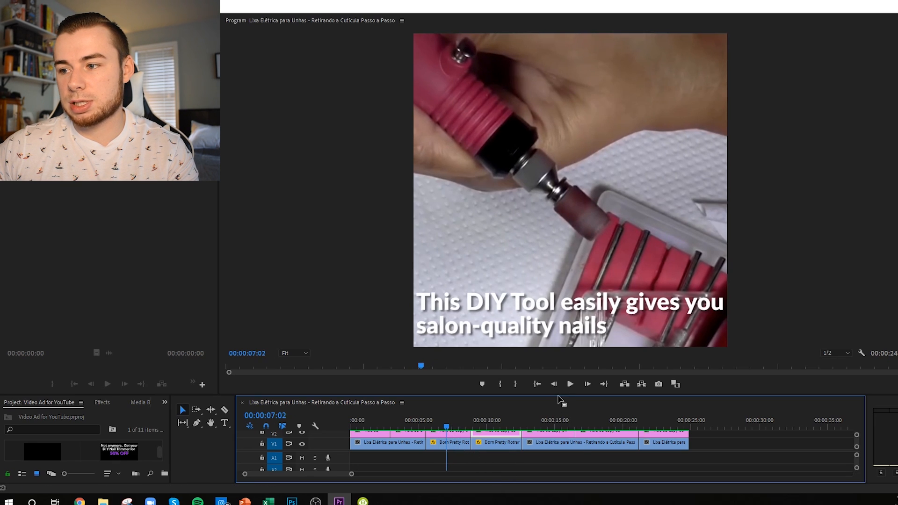
{"action": "left_click_drag", "start_coordinate": [559, 394], "coordinate": [561, 341]}
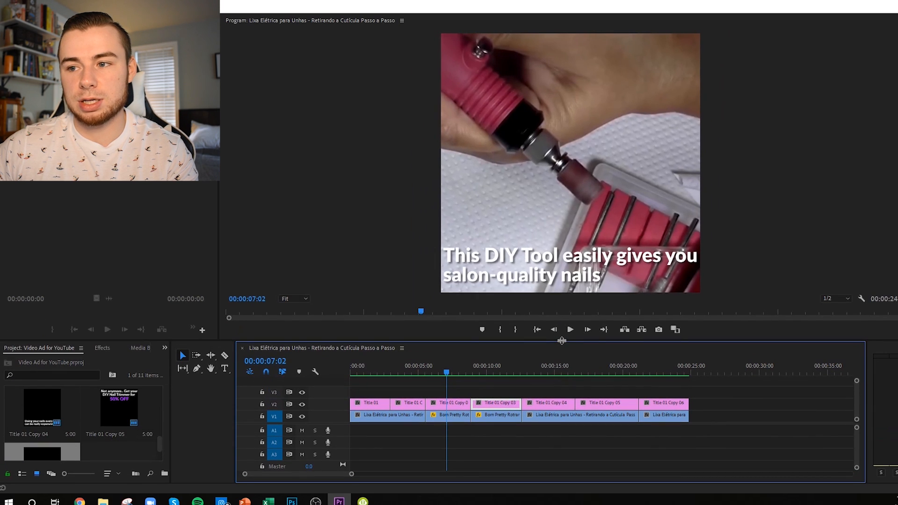